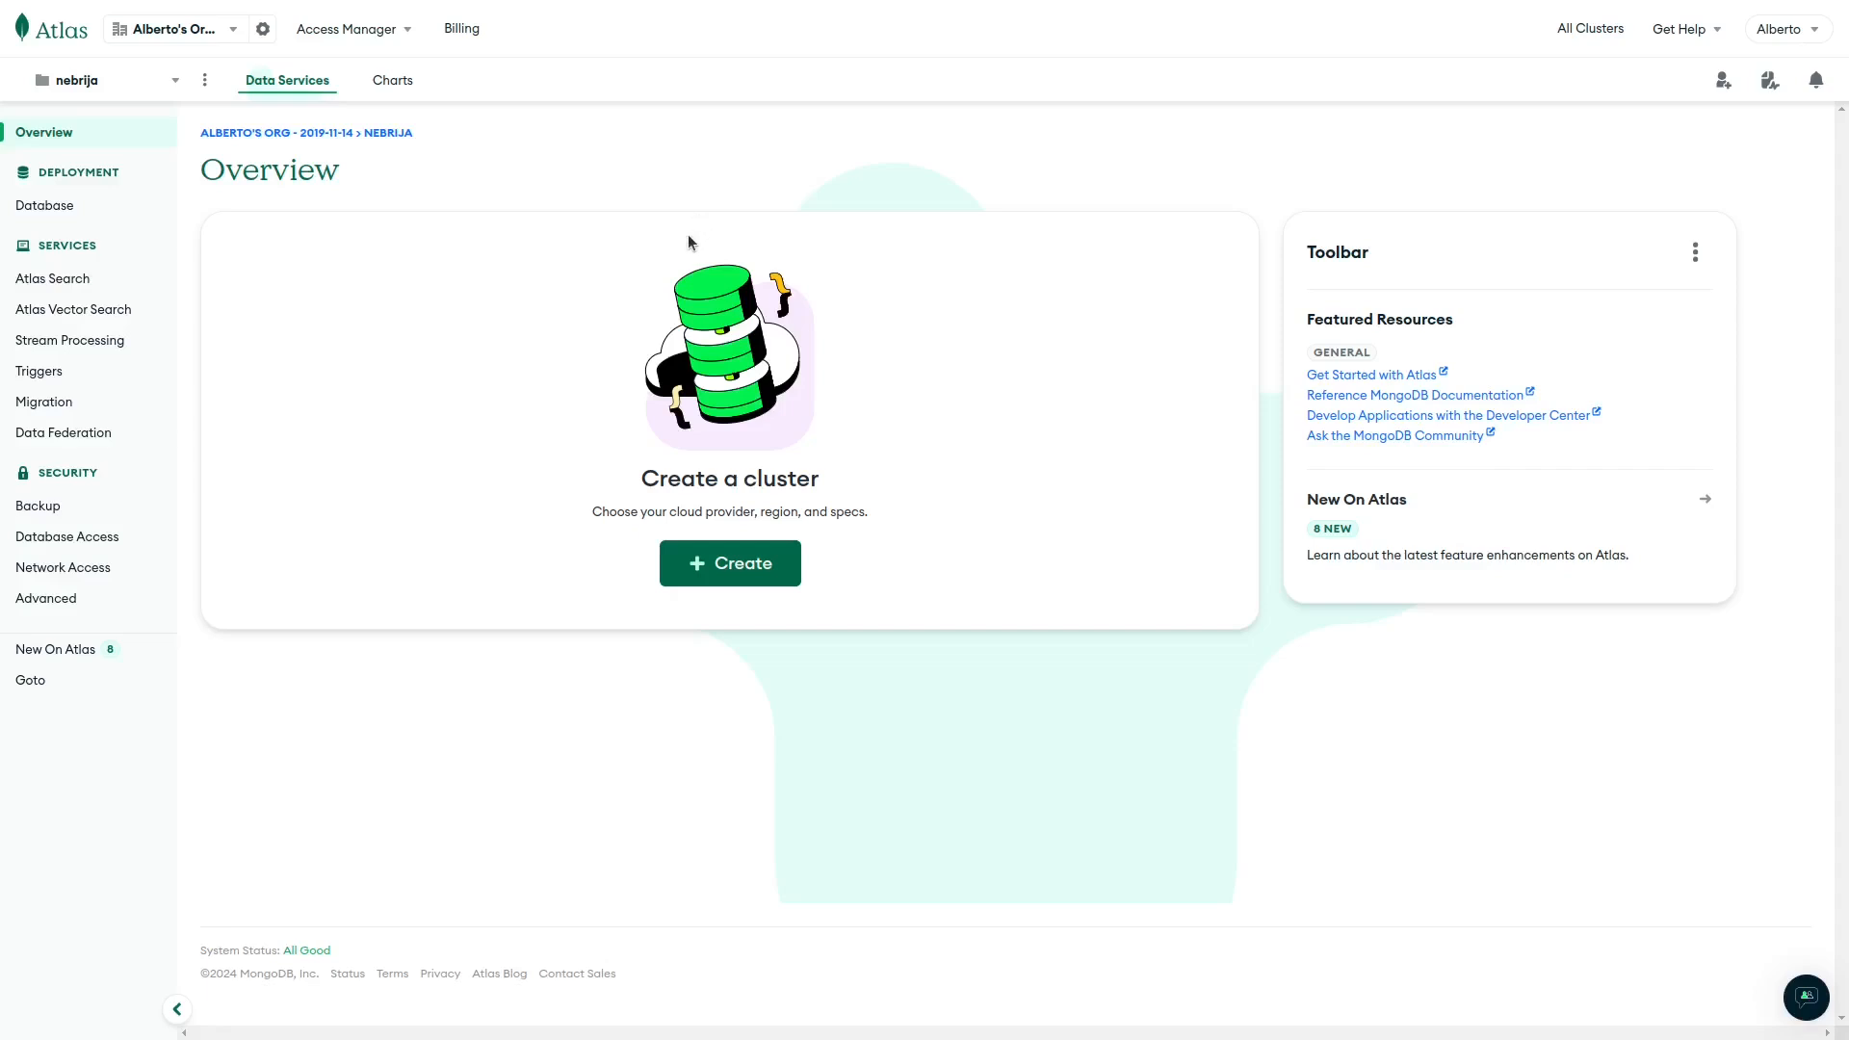
Start a new cluster deployment and pick the free M0 template.
left_click(717, 572)
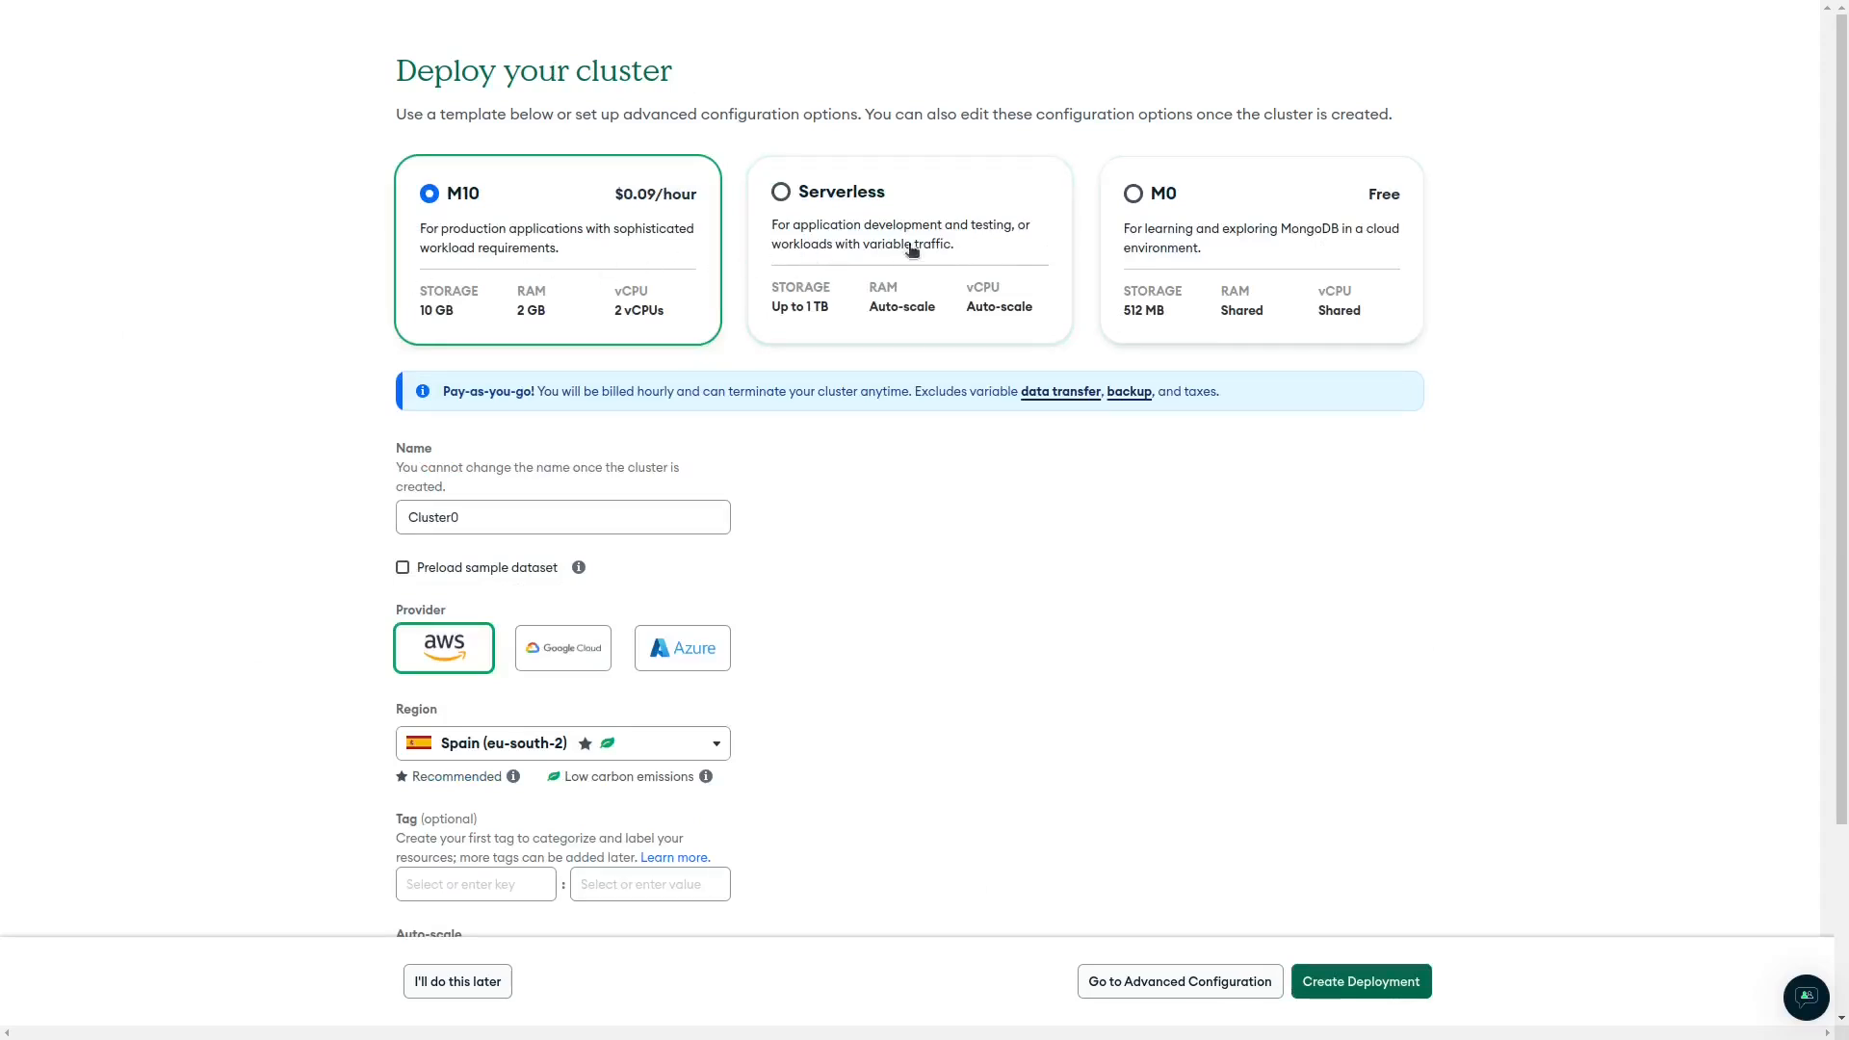
left_click(1178, 235)
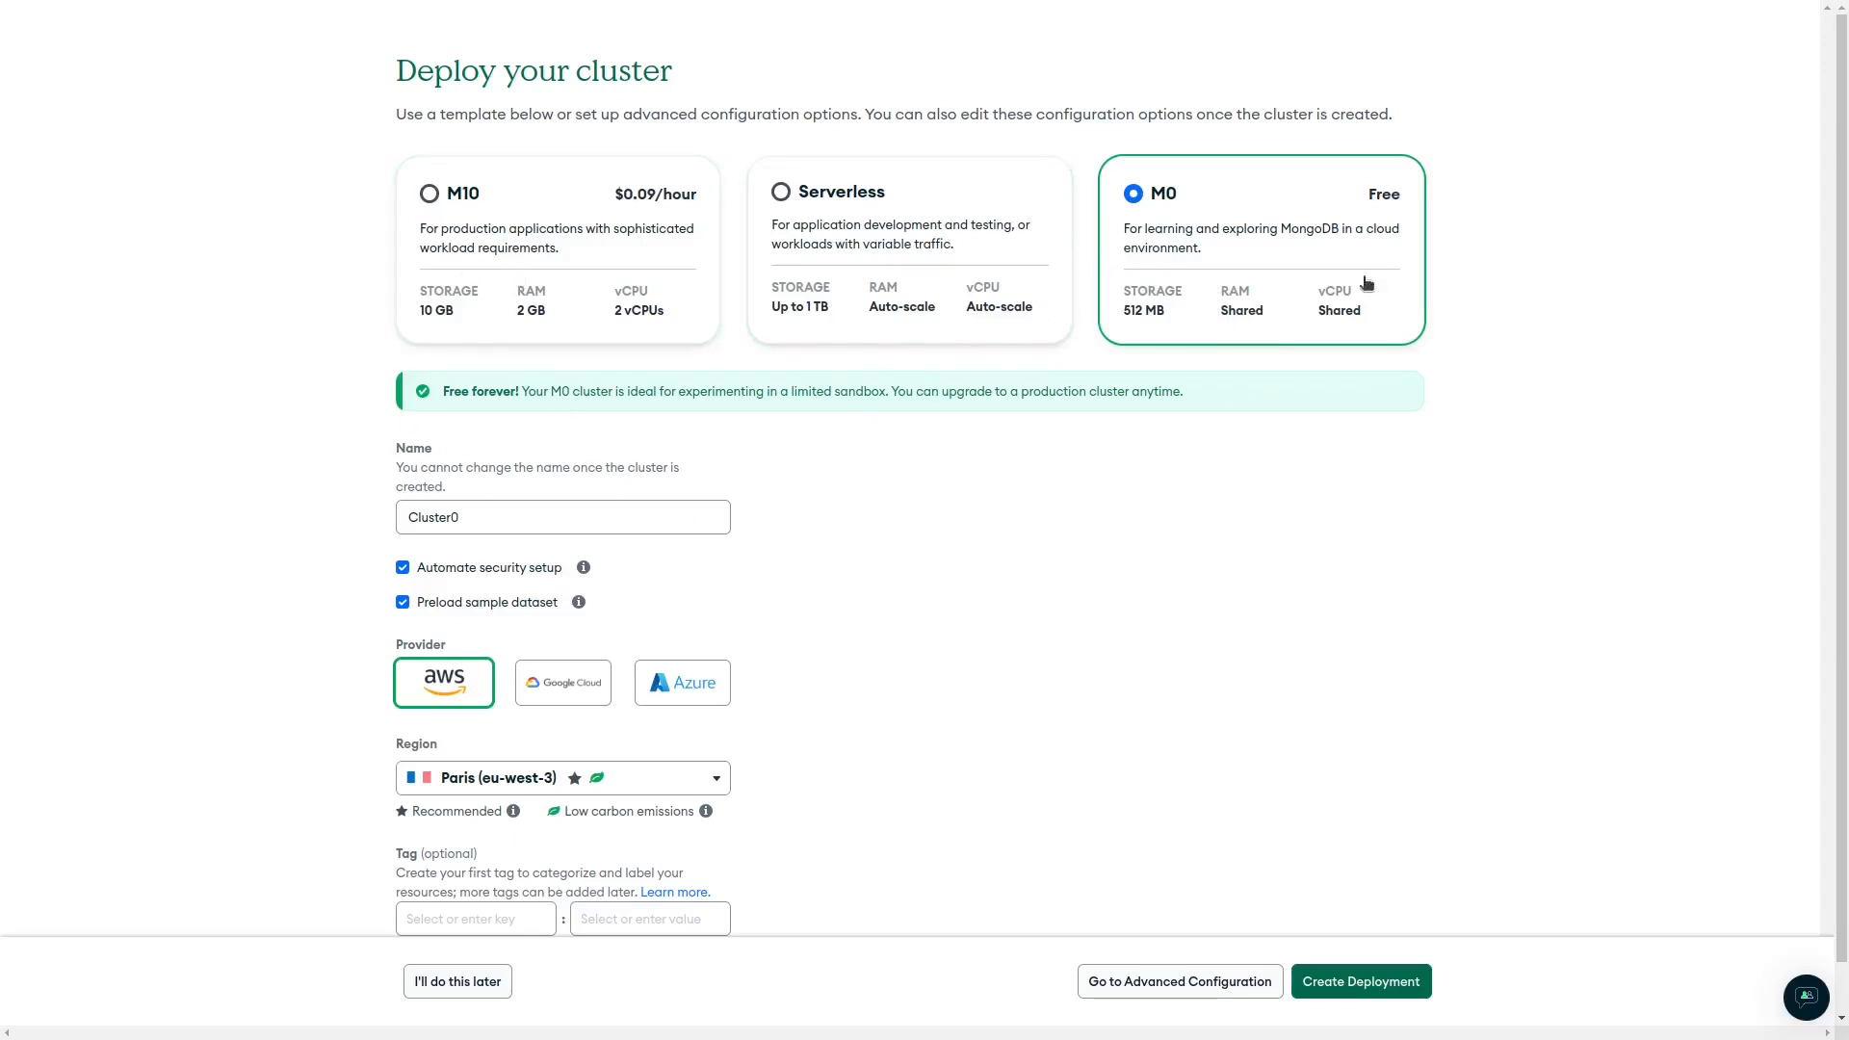
Rename Cluster0 to Nebrija-Cluster and uncheck Preload sample dataset.
left_click(495, 525)
key("ctrl+a")
type("Nebrija-c")
key("BackSpace")
type("Cluster")
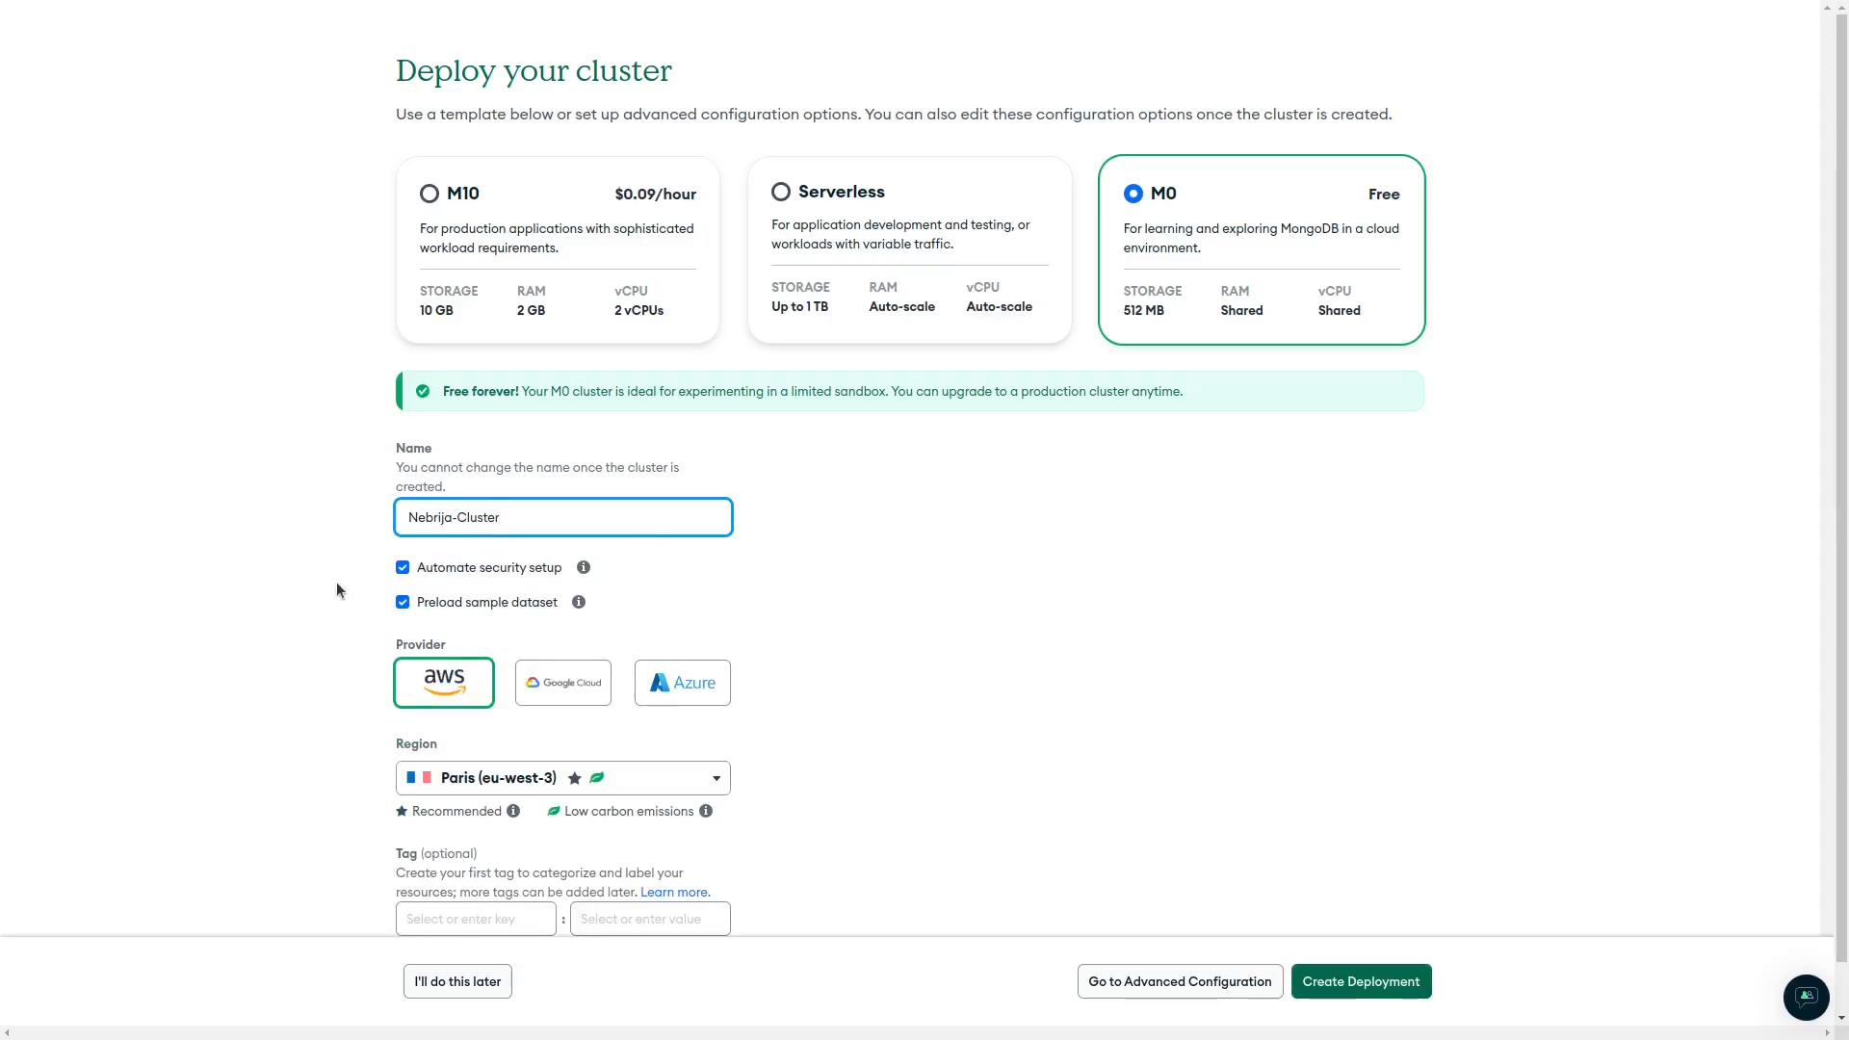
left_click(404, 604)
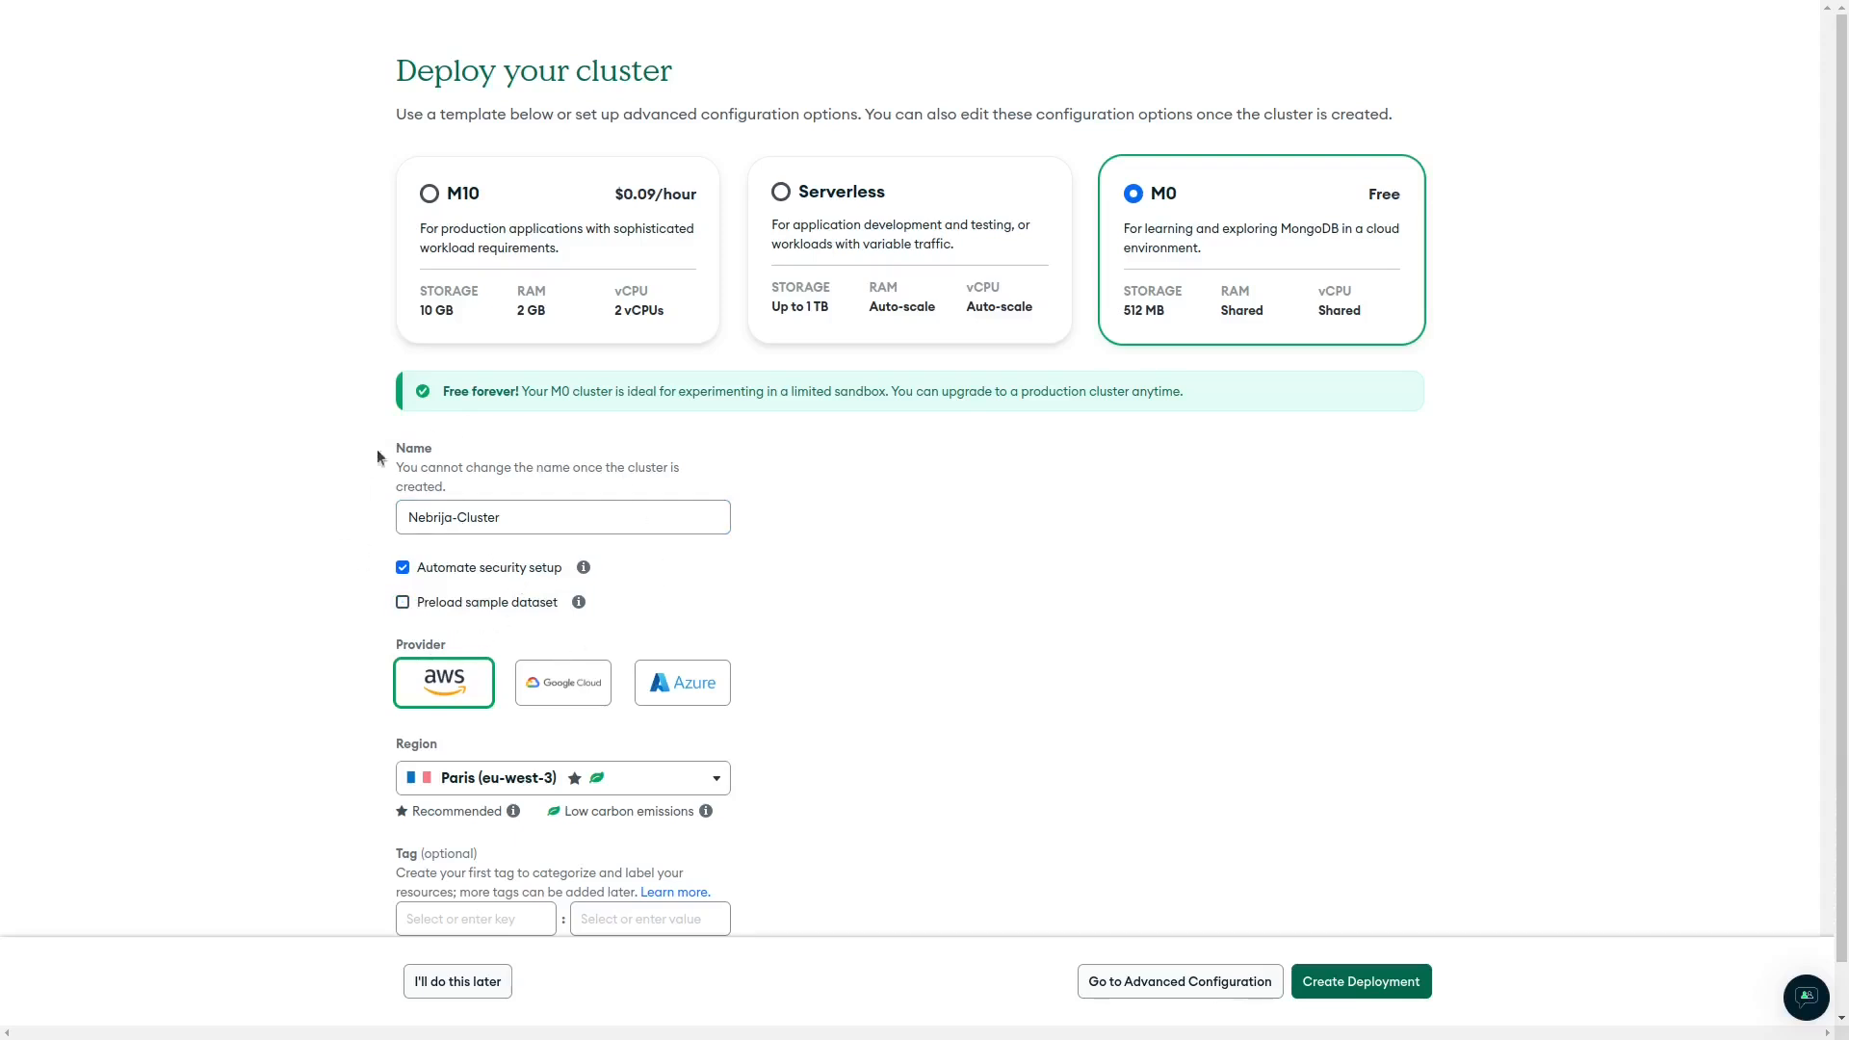
scroll(314, 598, "down", 1)
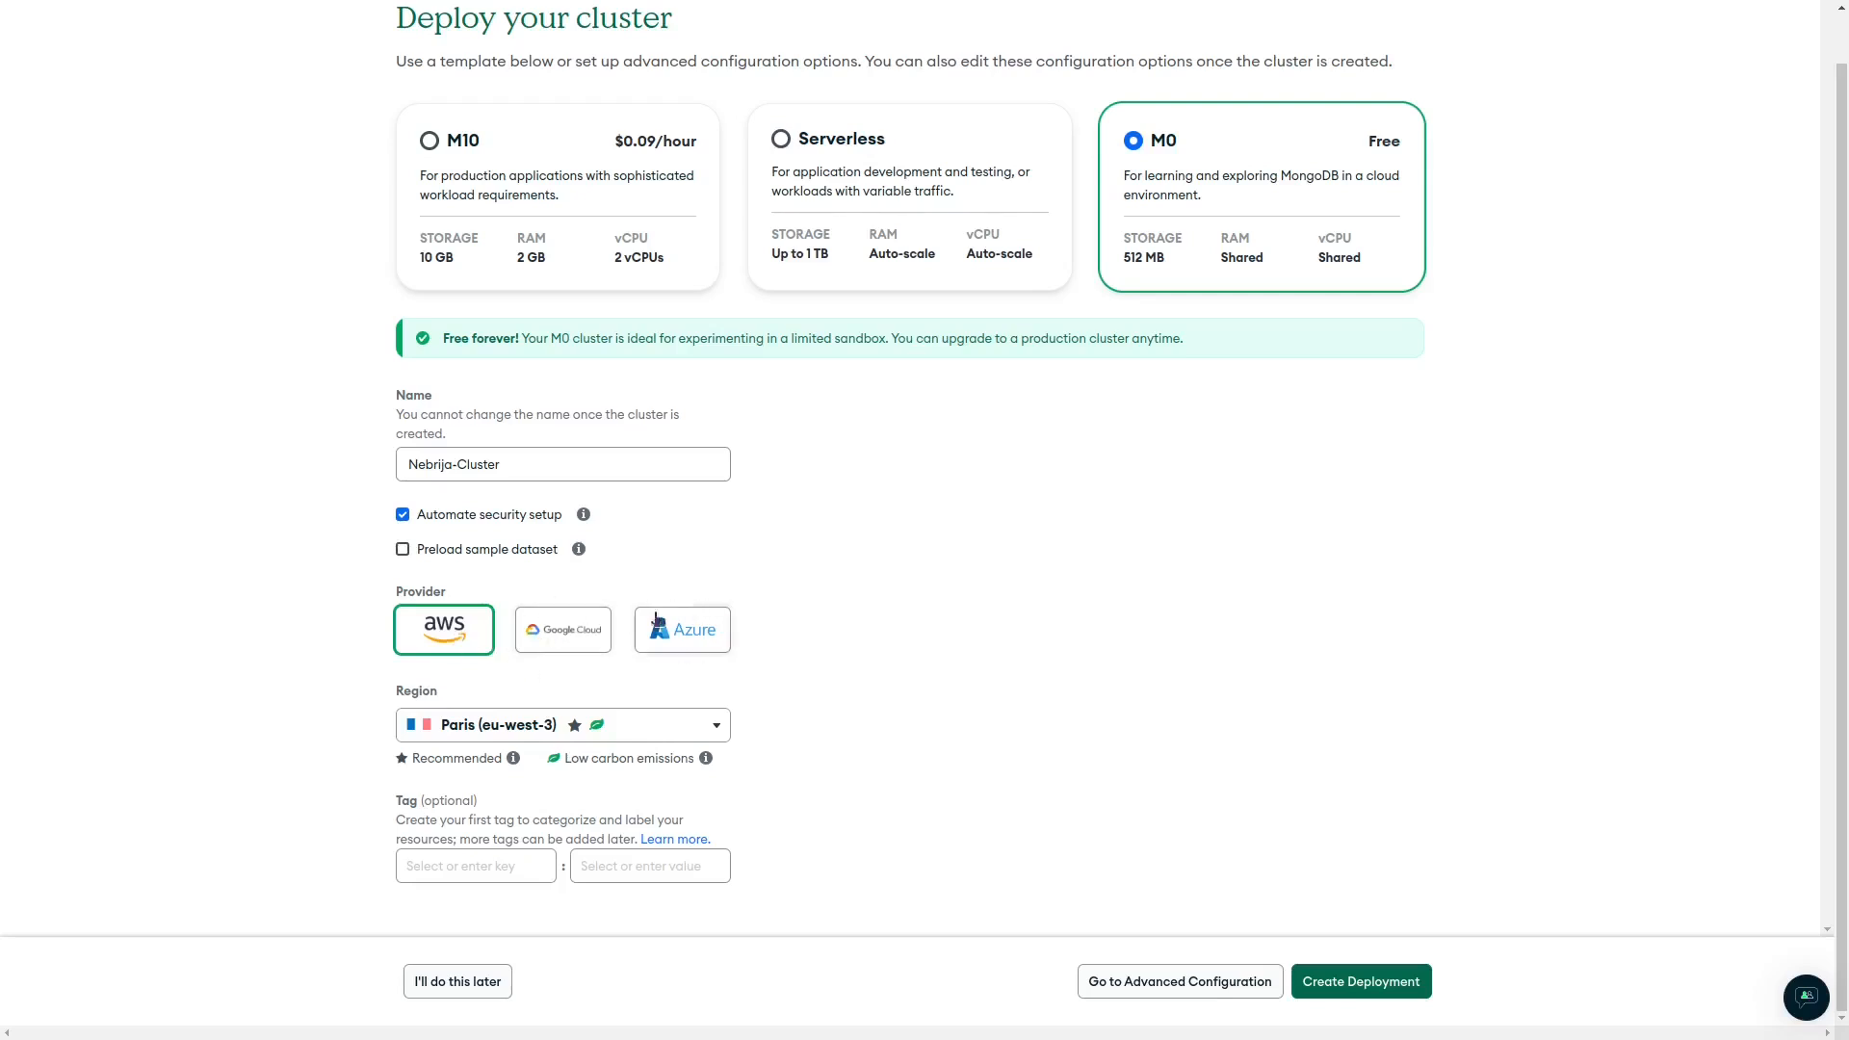
Switch the provider to Google Cloud and keep the Belgium (europe-west1) region.
left_click(567, 635)
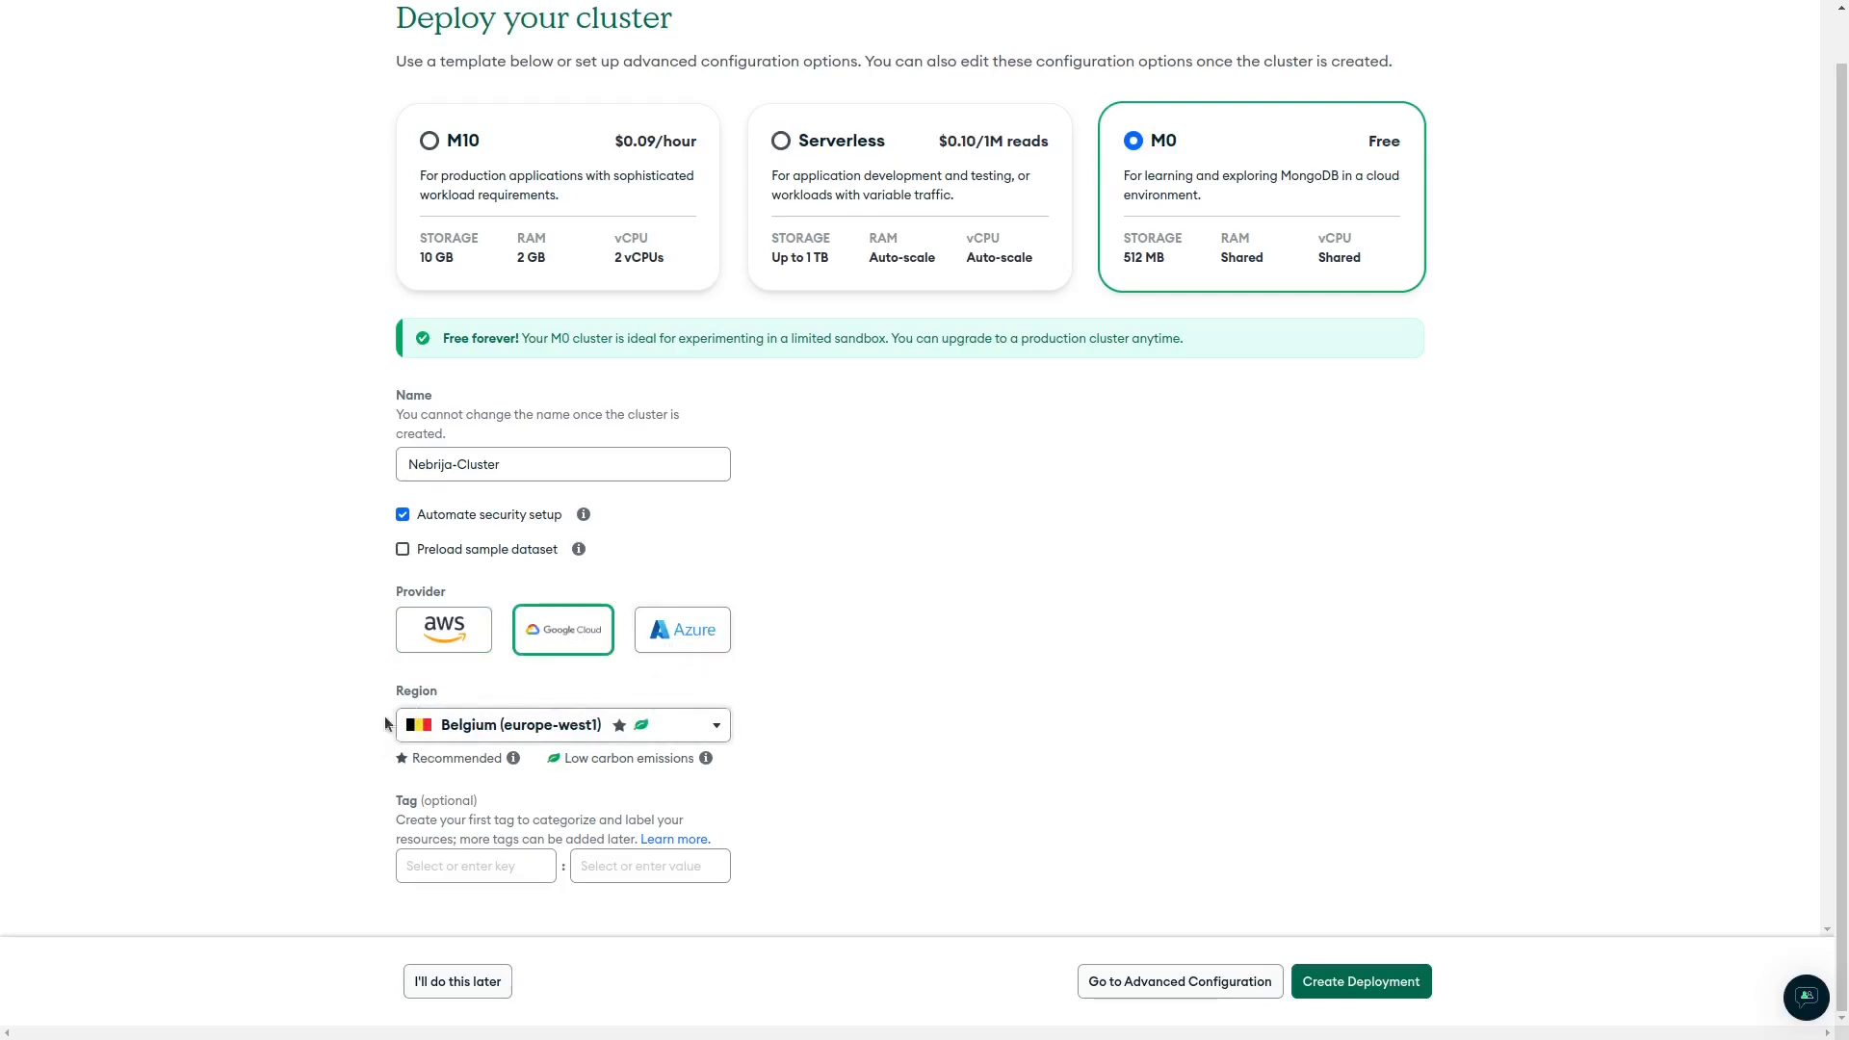
left_click(717, 722)
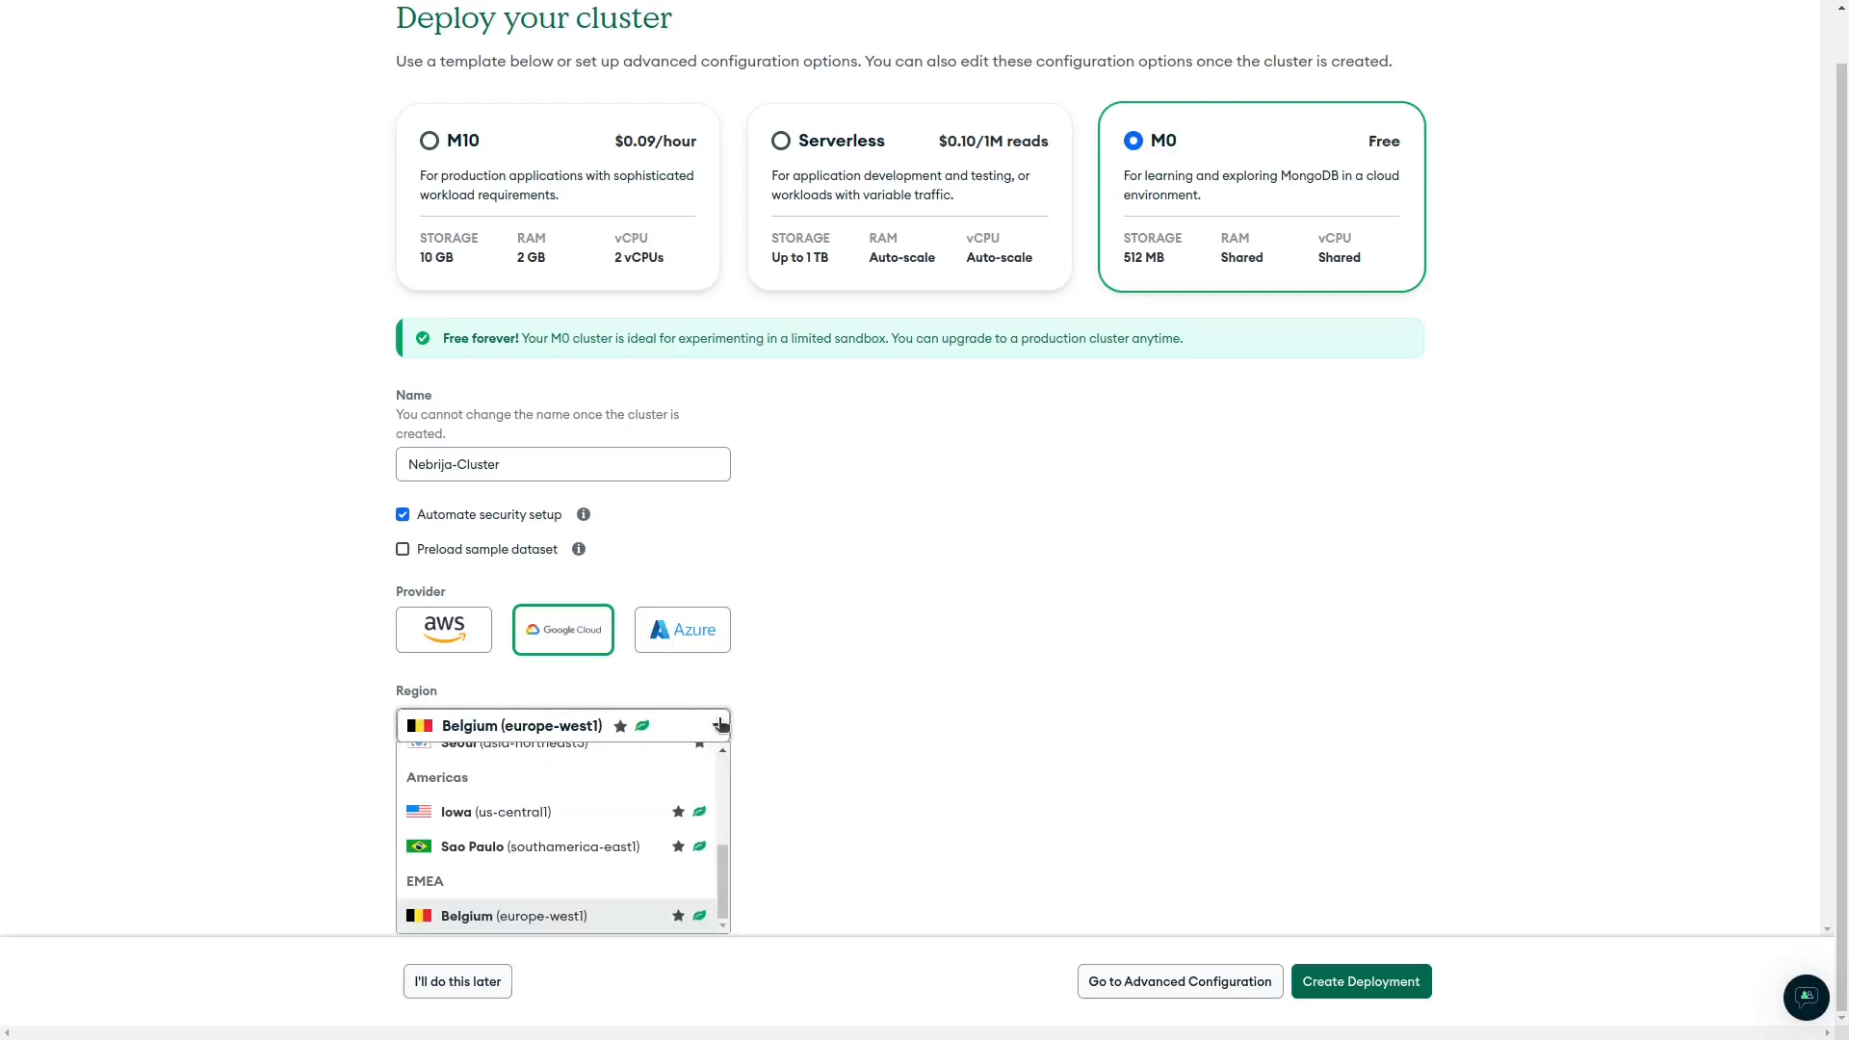
left_click_drag(725, 867, 749, 899)
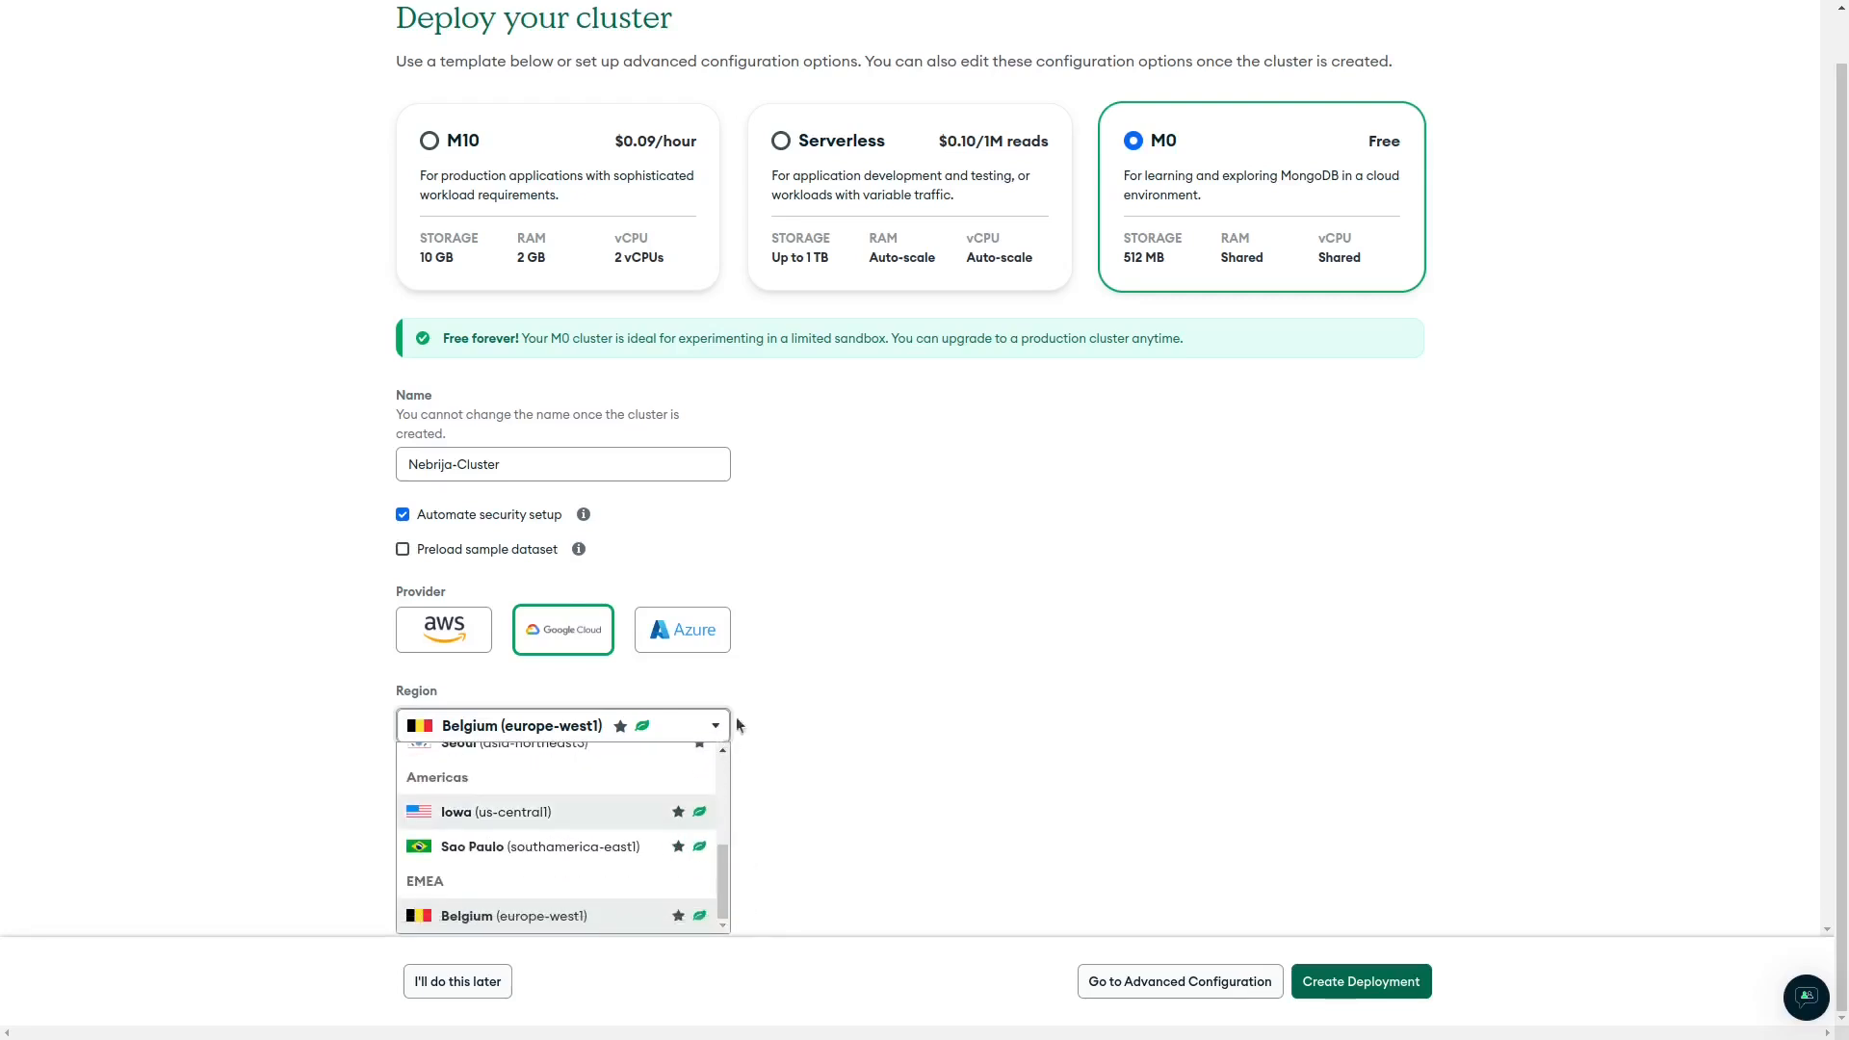
left_click(661, 731)
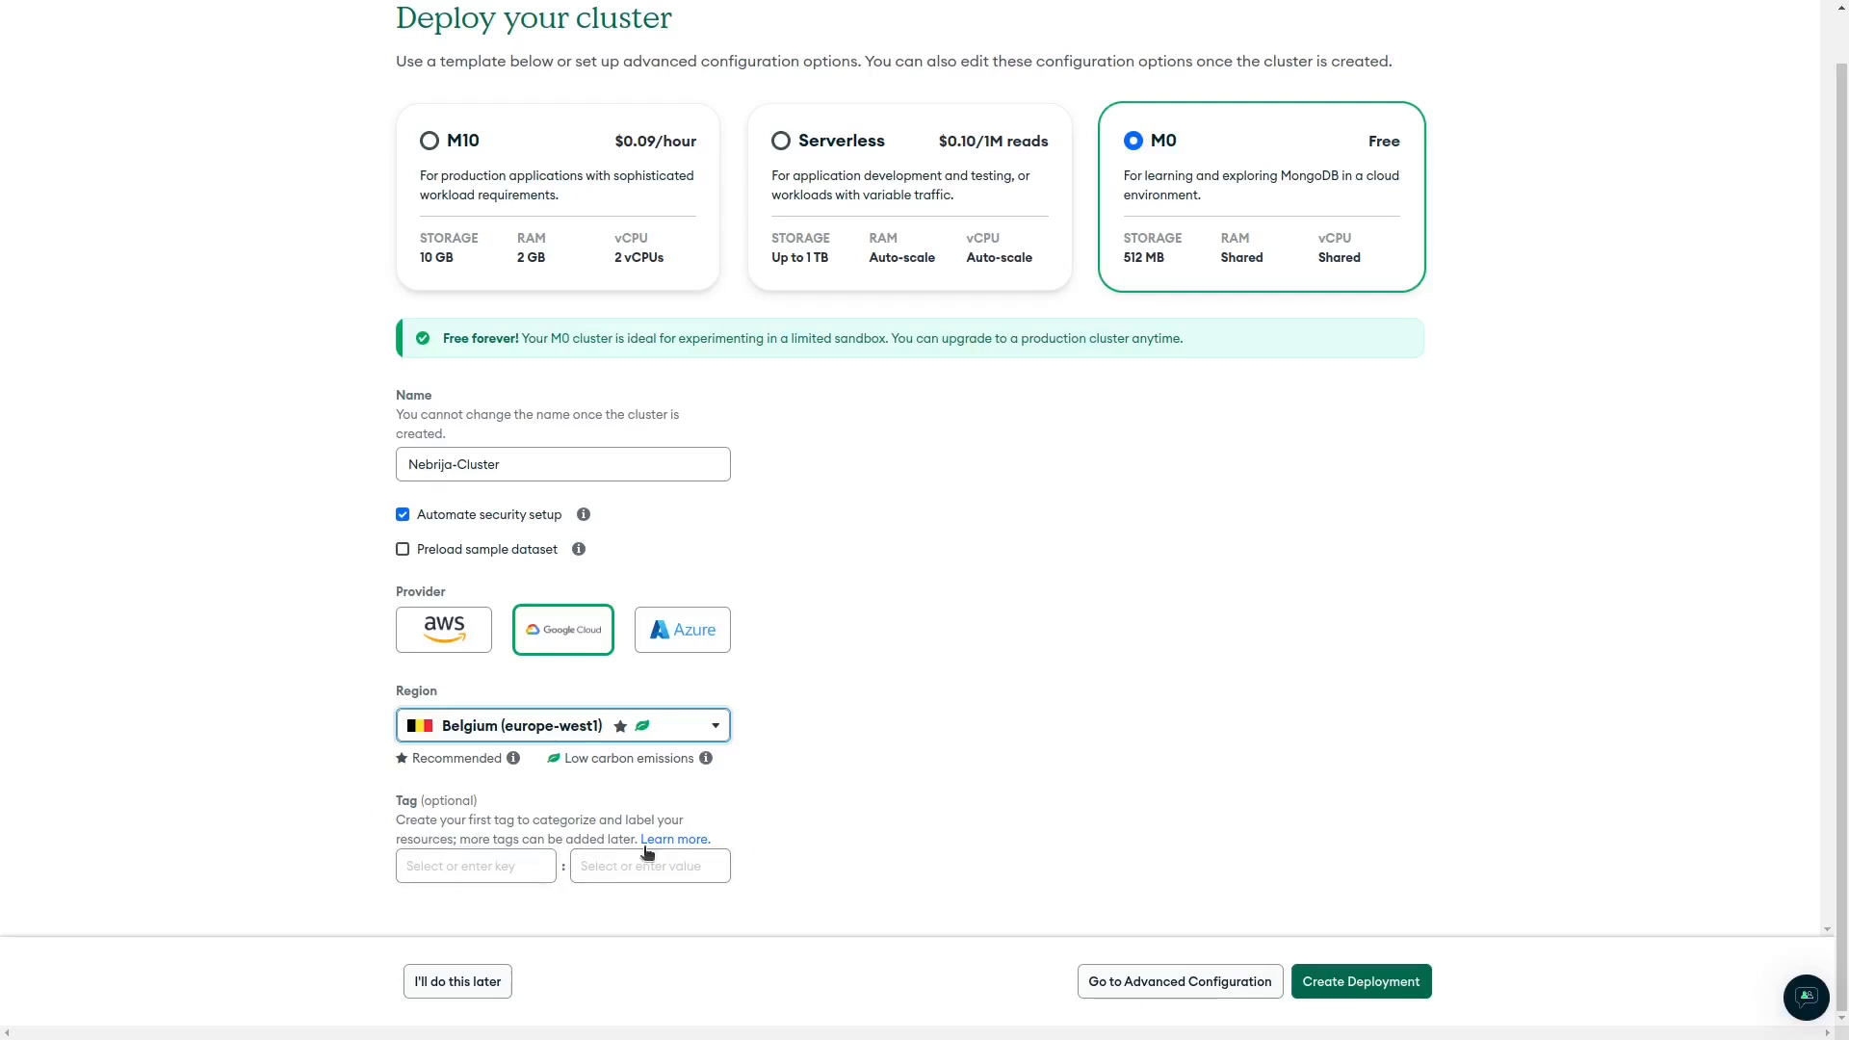
Create the Nebrija-Cluster deployment and connect to it through a language driver.
left_click(1369, 982)
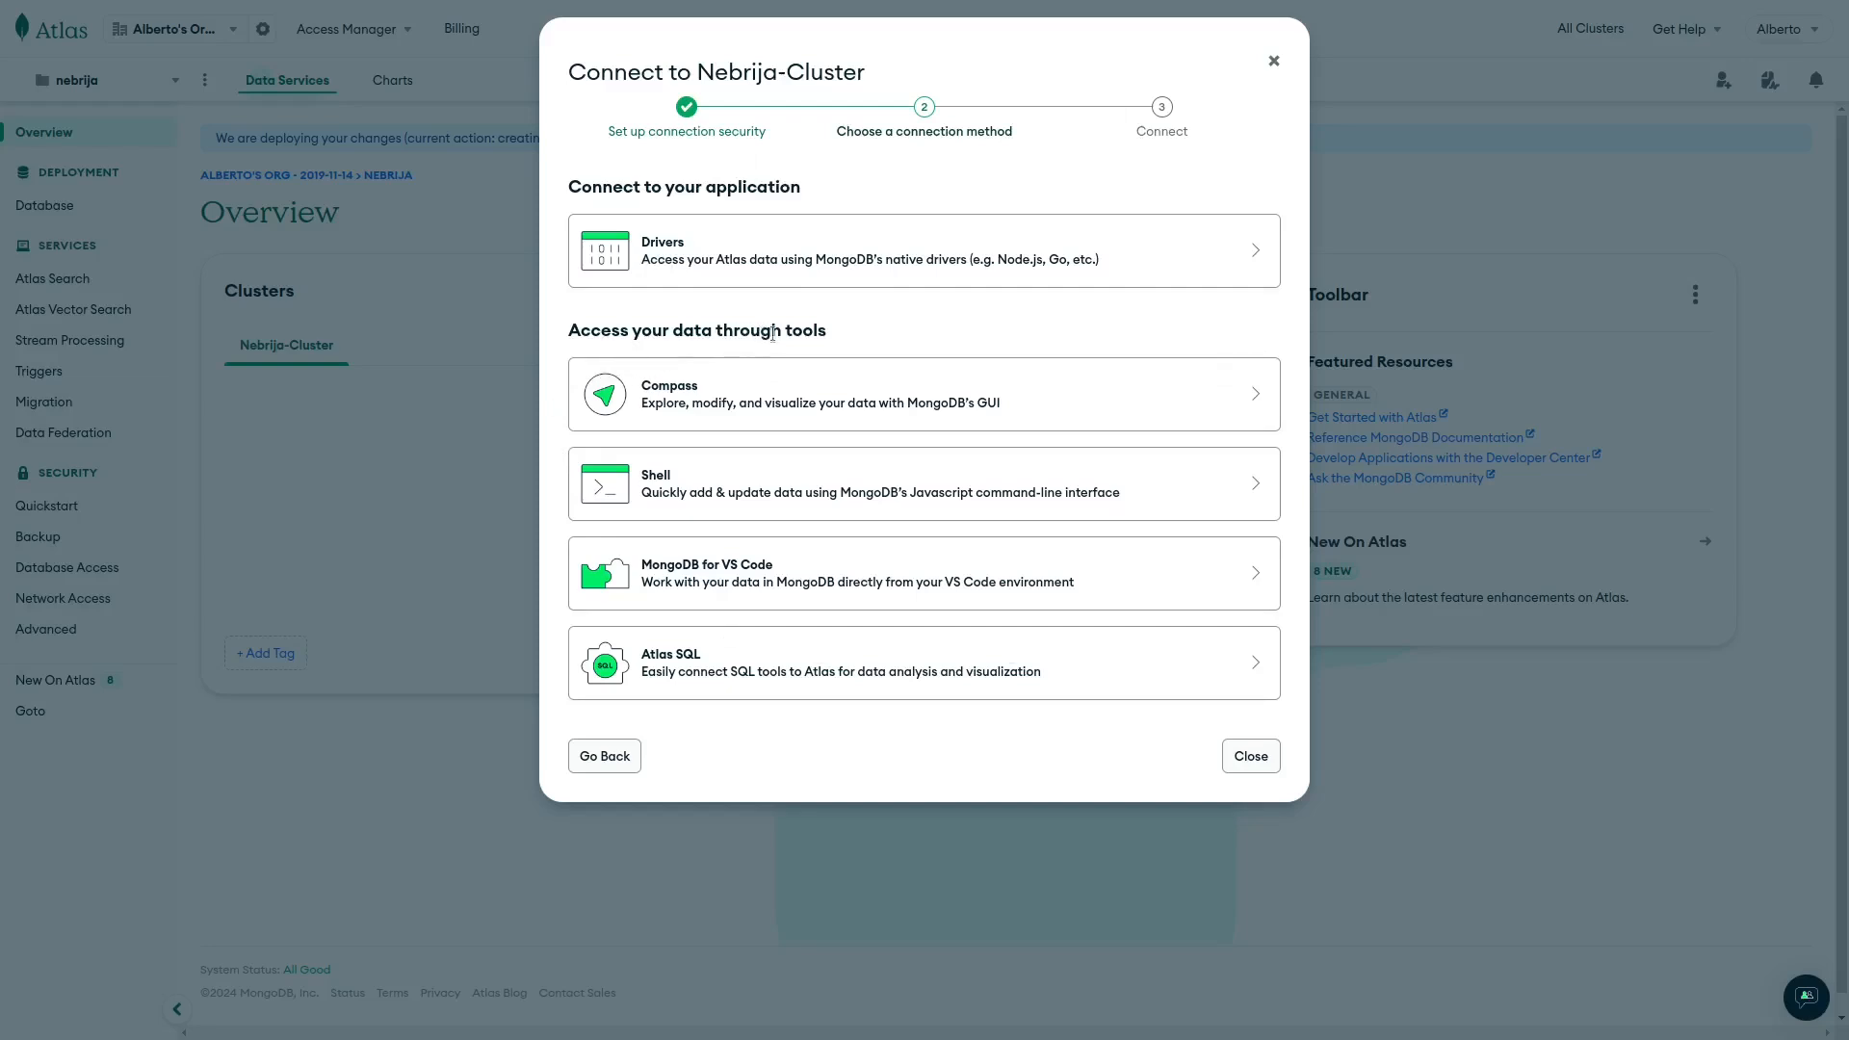
left_click(796, 268)
left_click(634, 327)
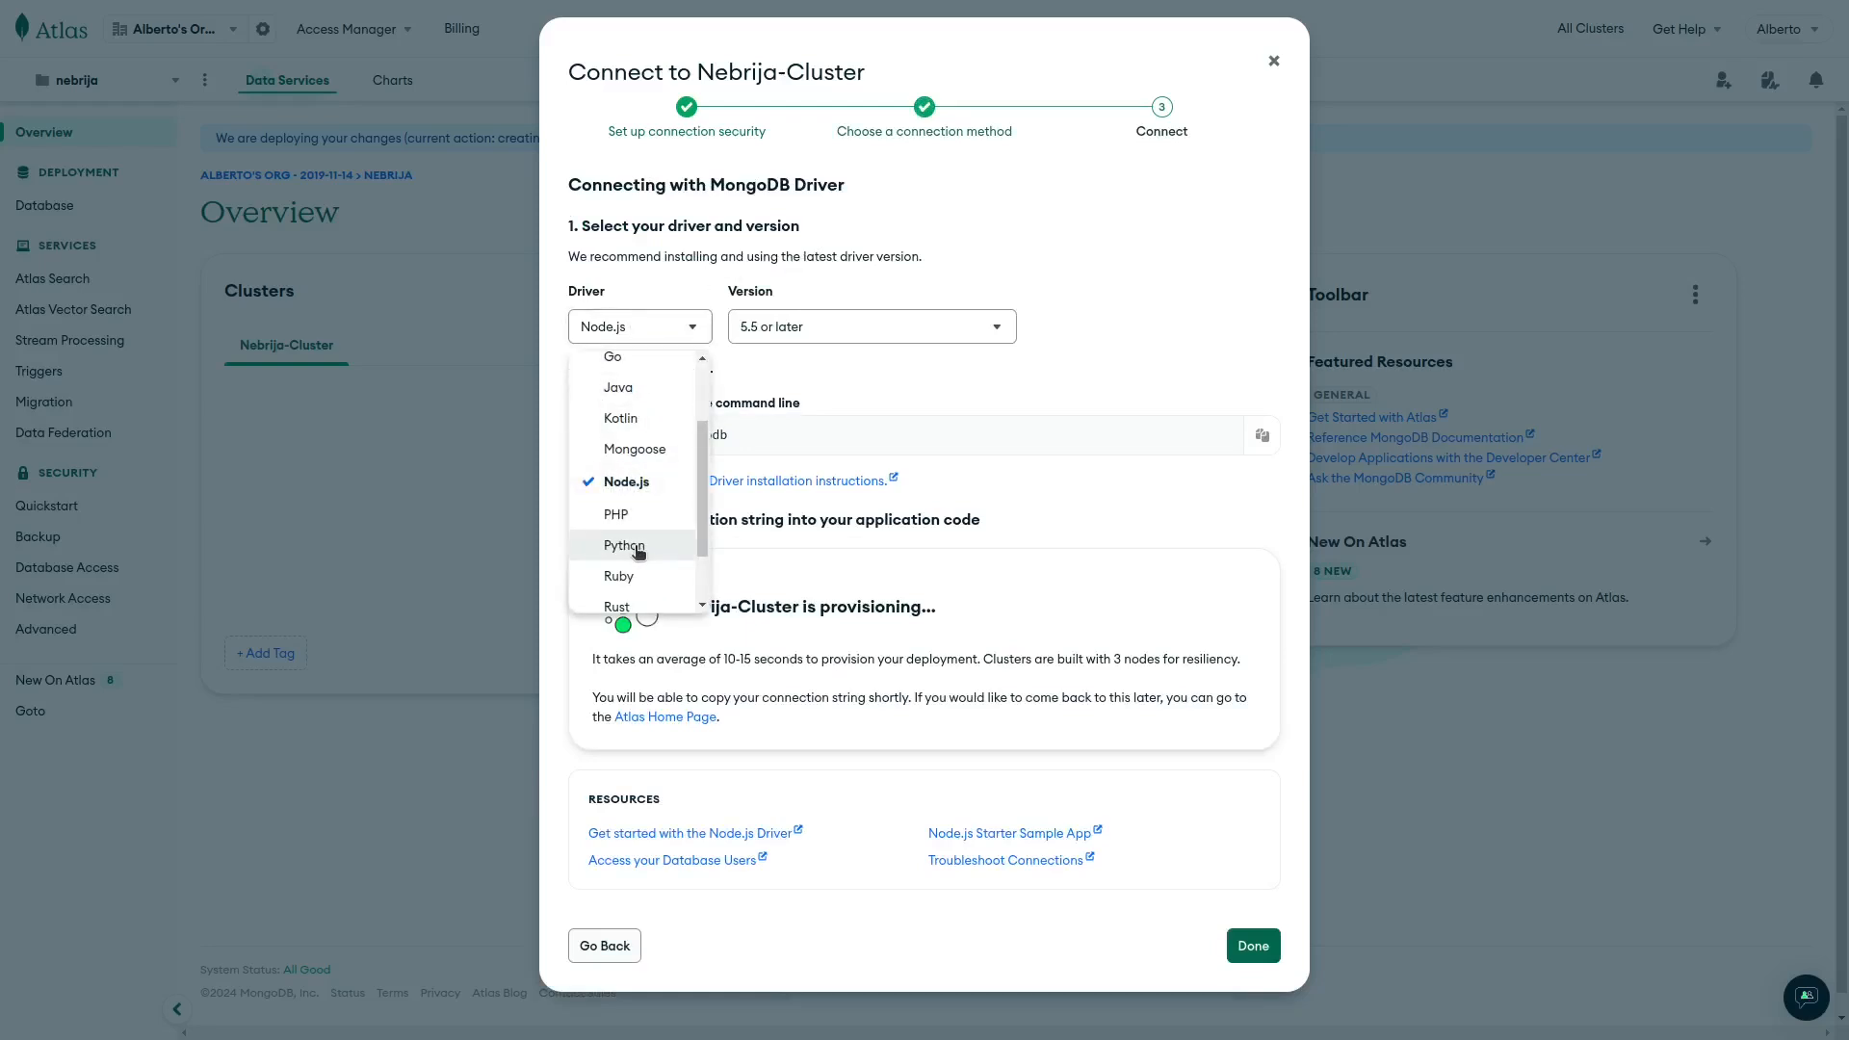
Keep the Node.js driver at version 5.5 or later, then close the instructions.
scroll(640, 548, "up", 2)
scroll(637, 552, "down", 2)
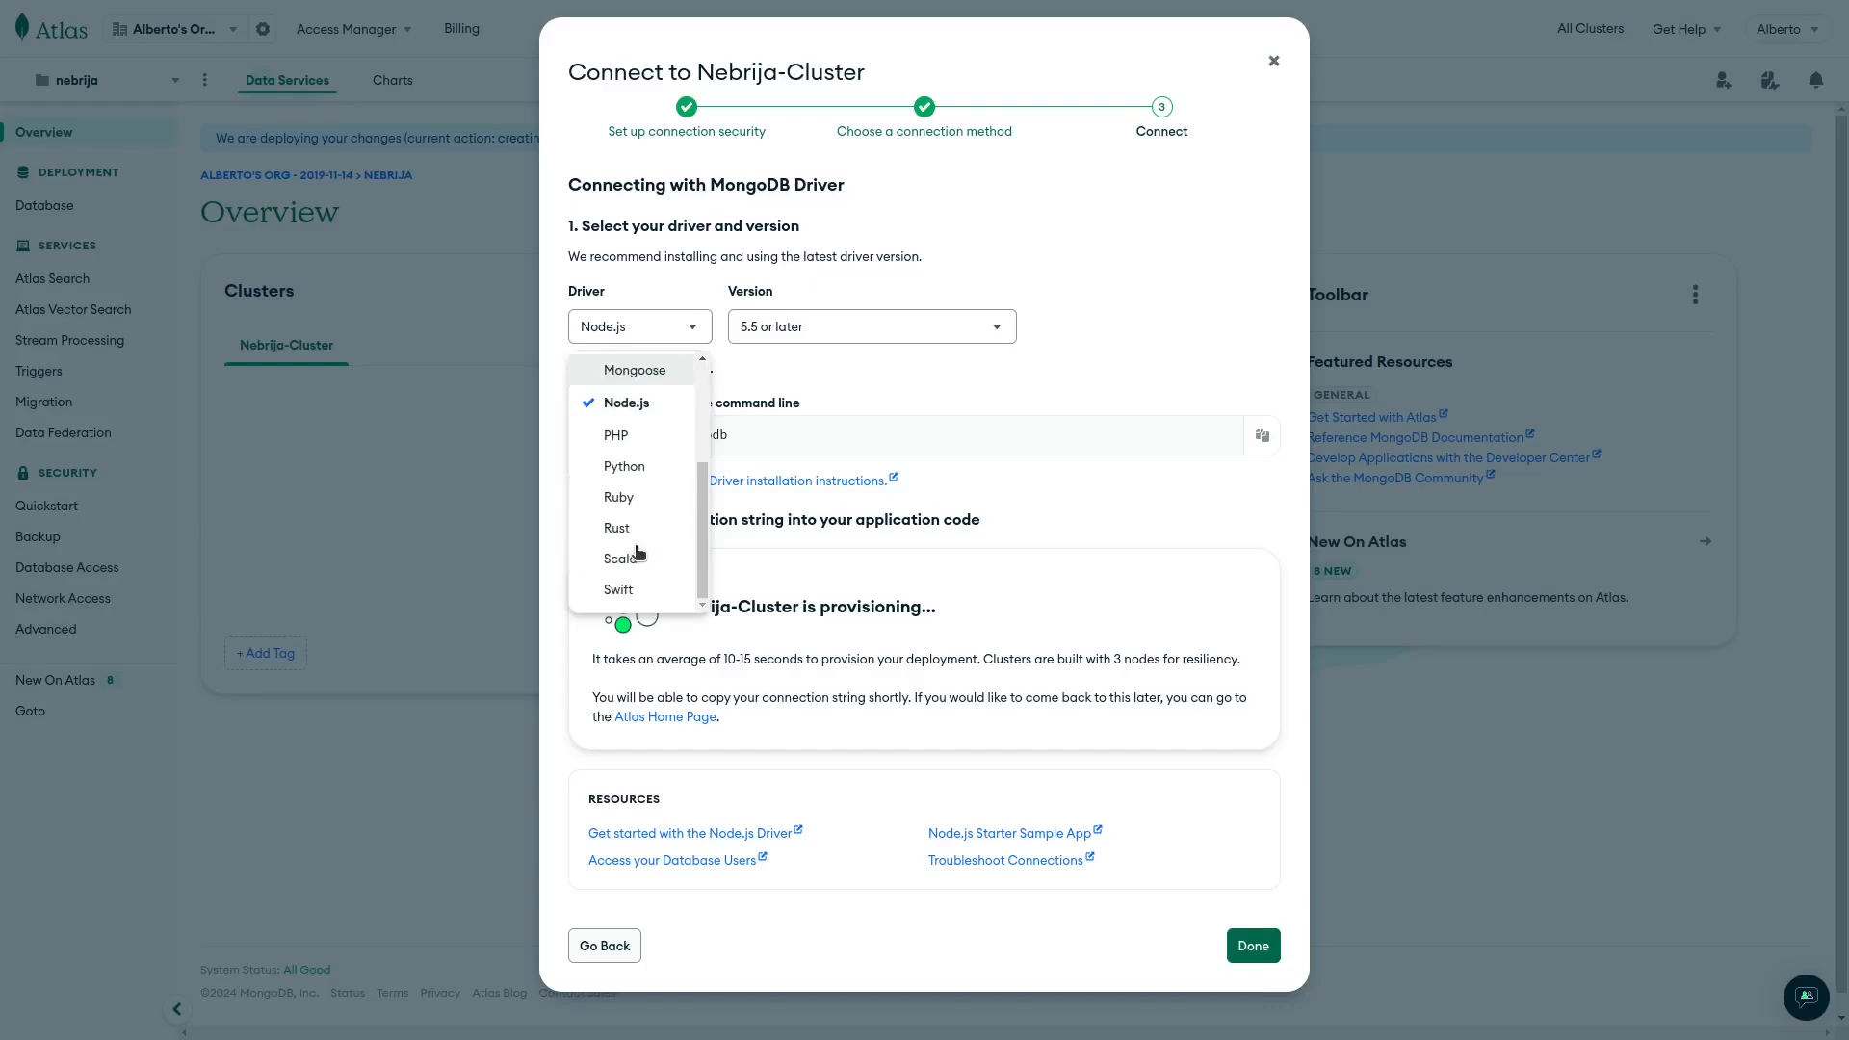
scroll(638, 551, "up", 2)
scroll(619, 549, "down", 1)
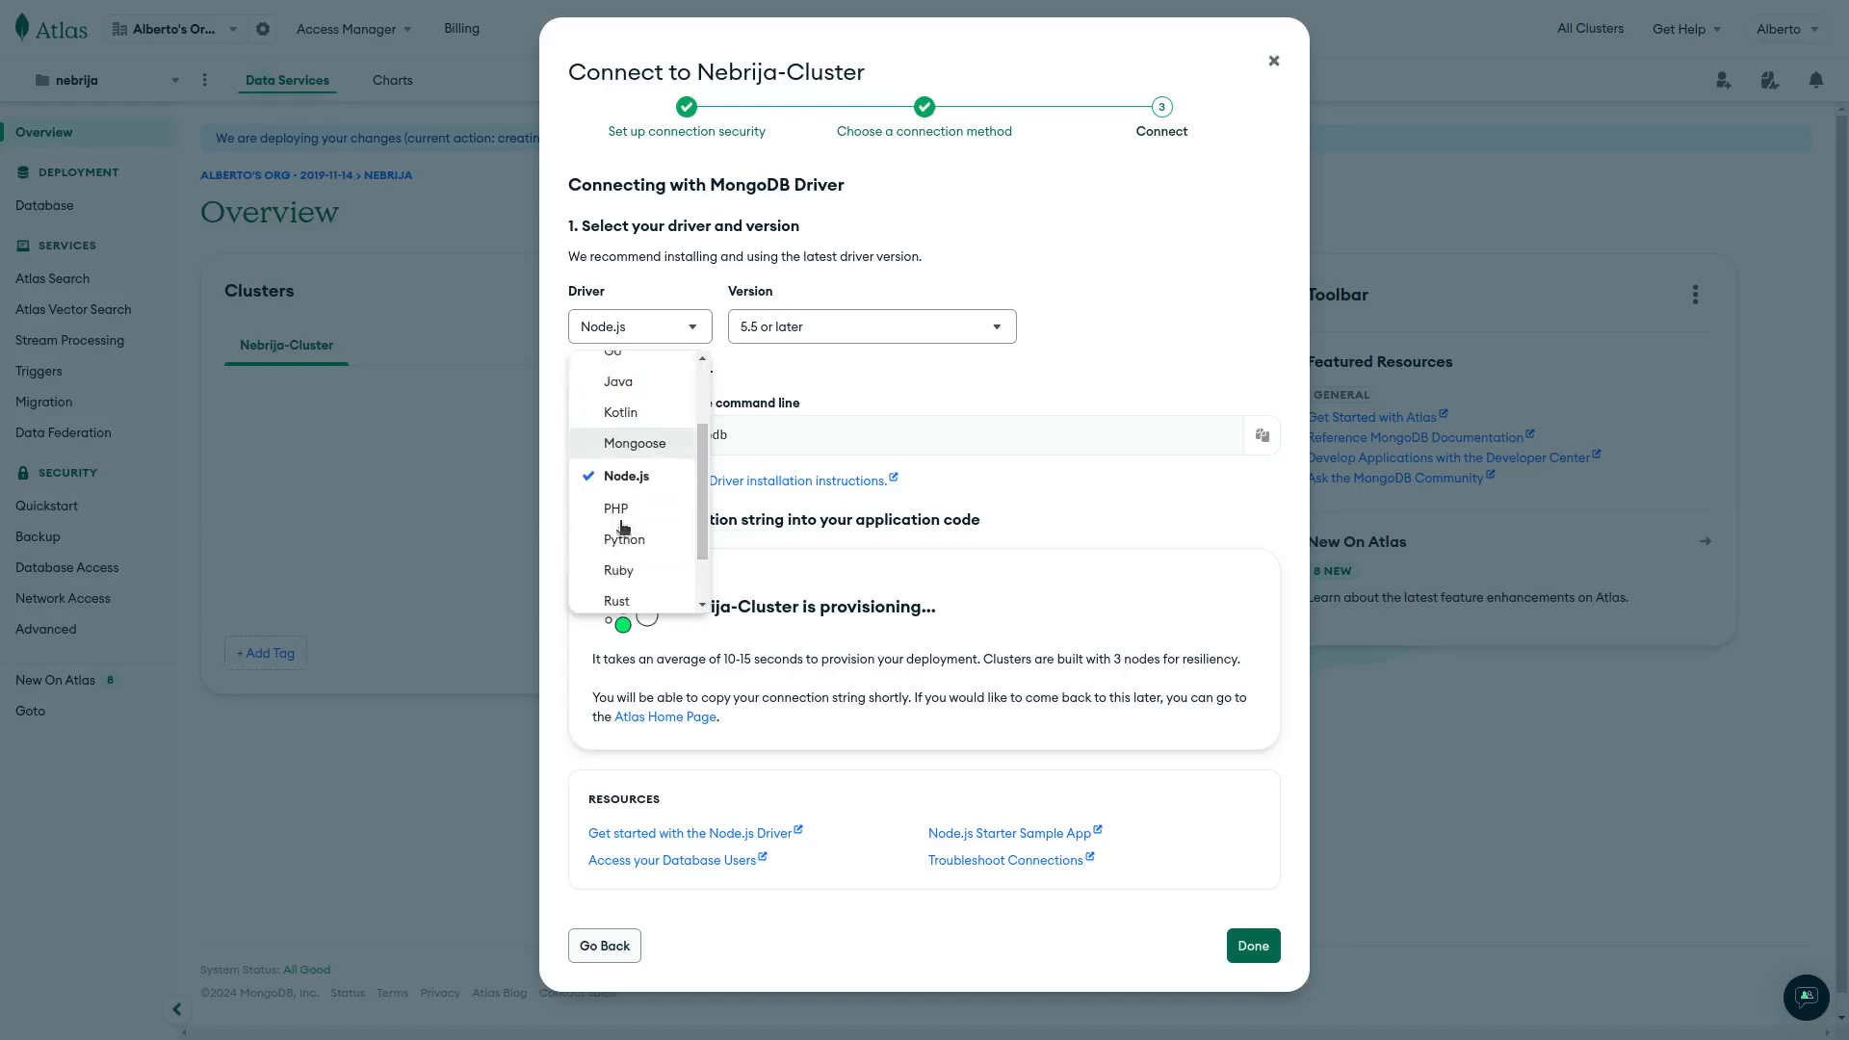
left_click(624, 482)
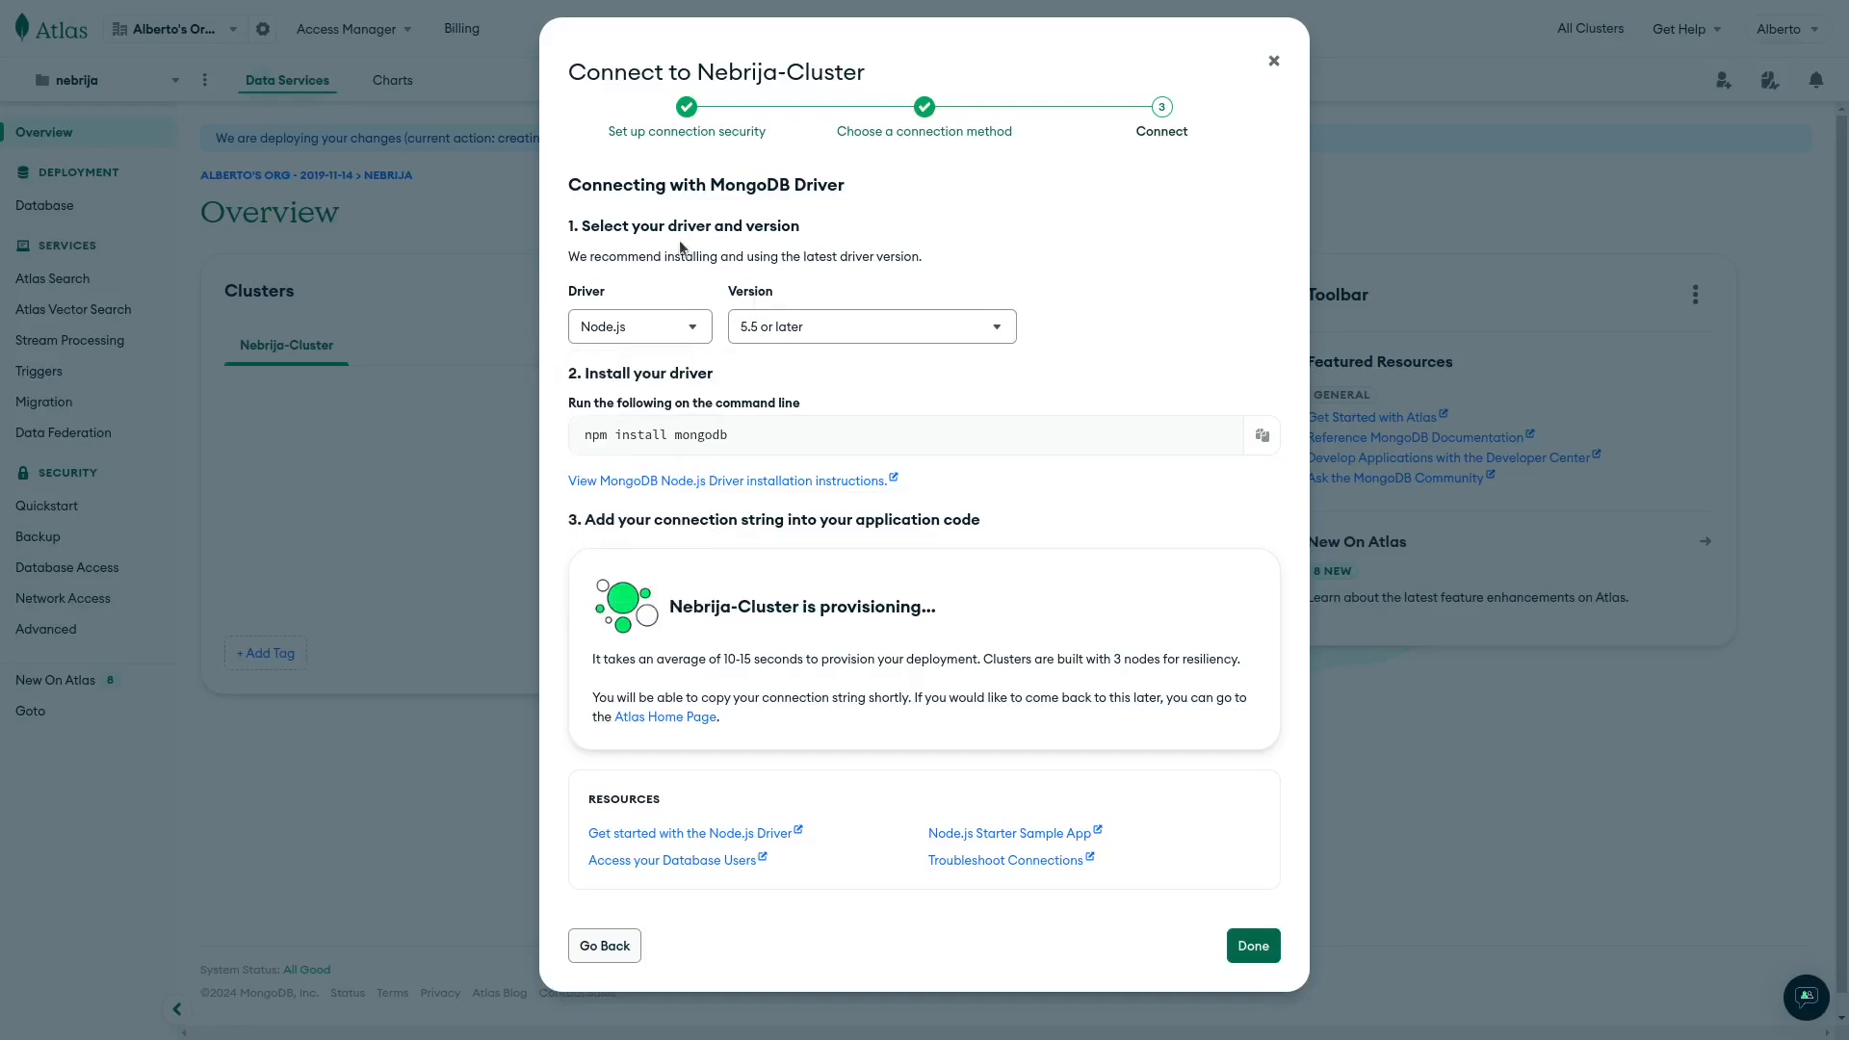
left_click(825, 330)
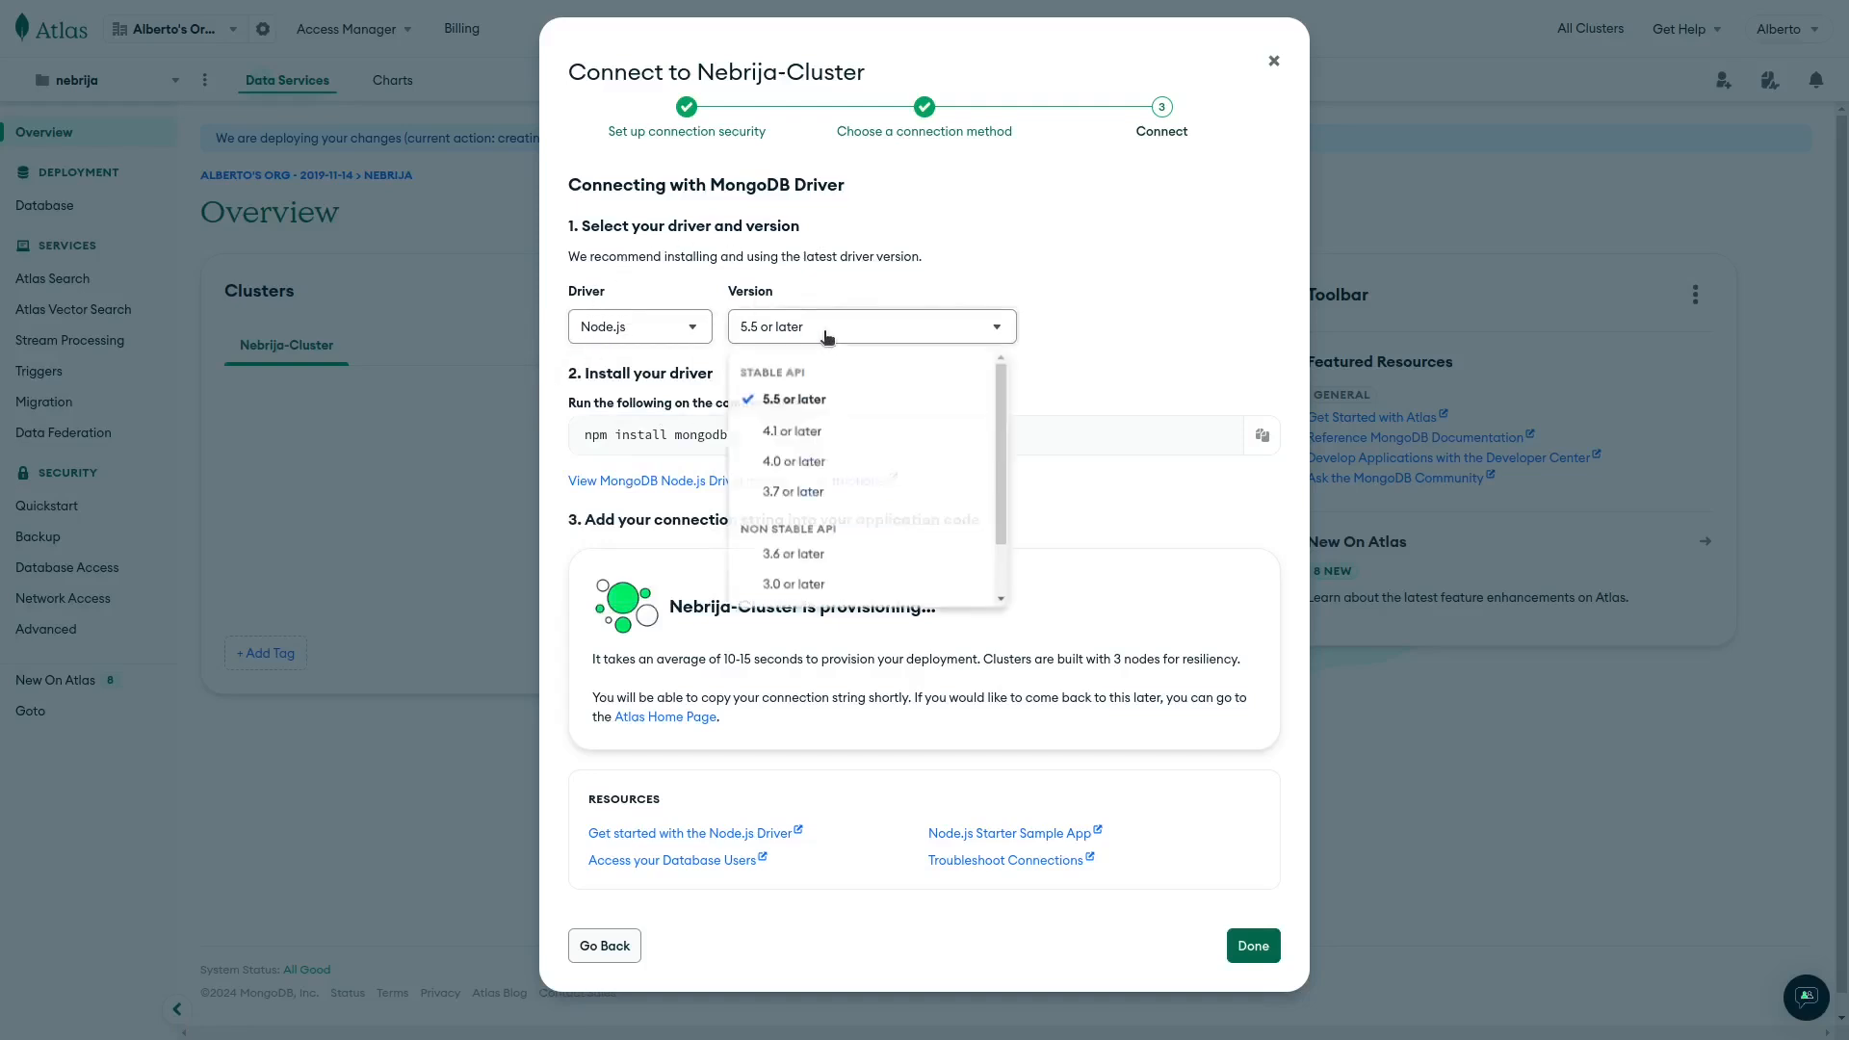
left_click(821, 399)
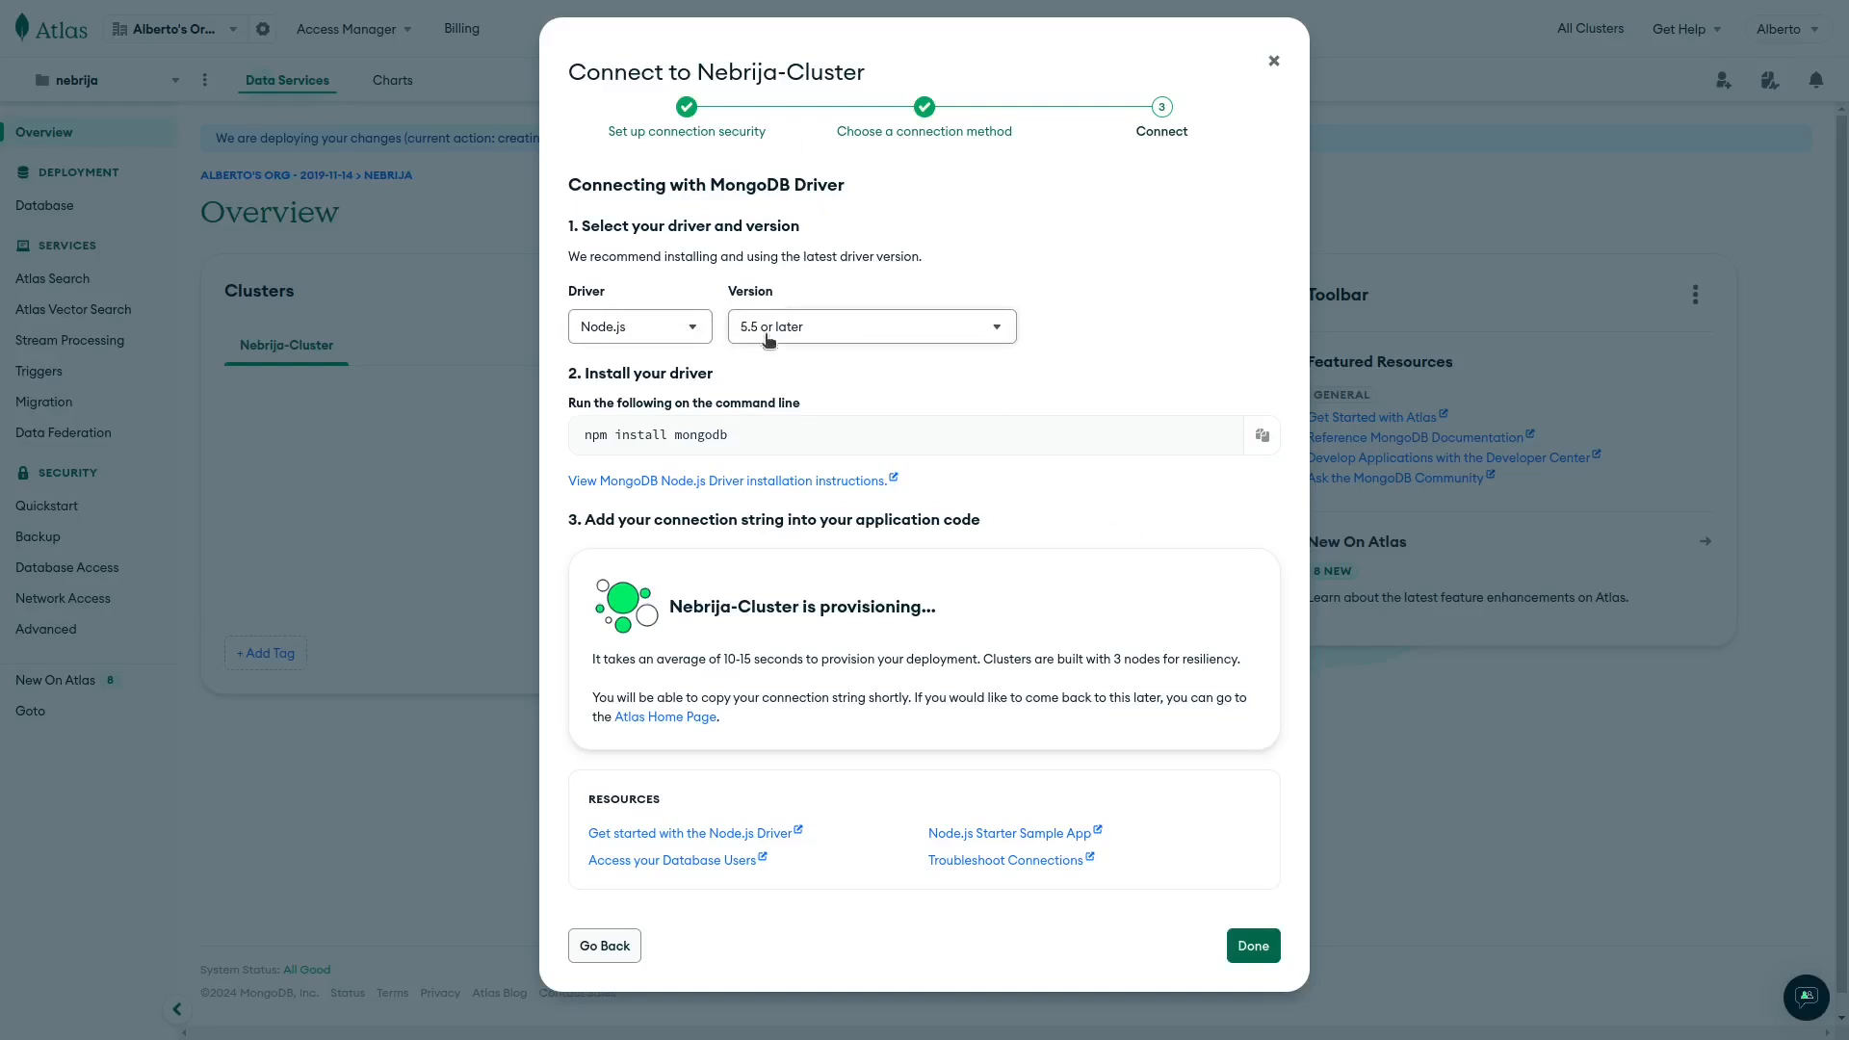
left_click(1253, 946)
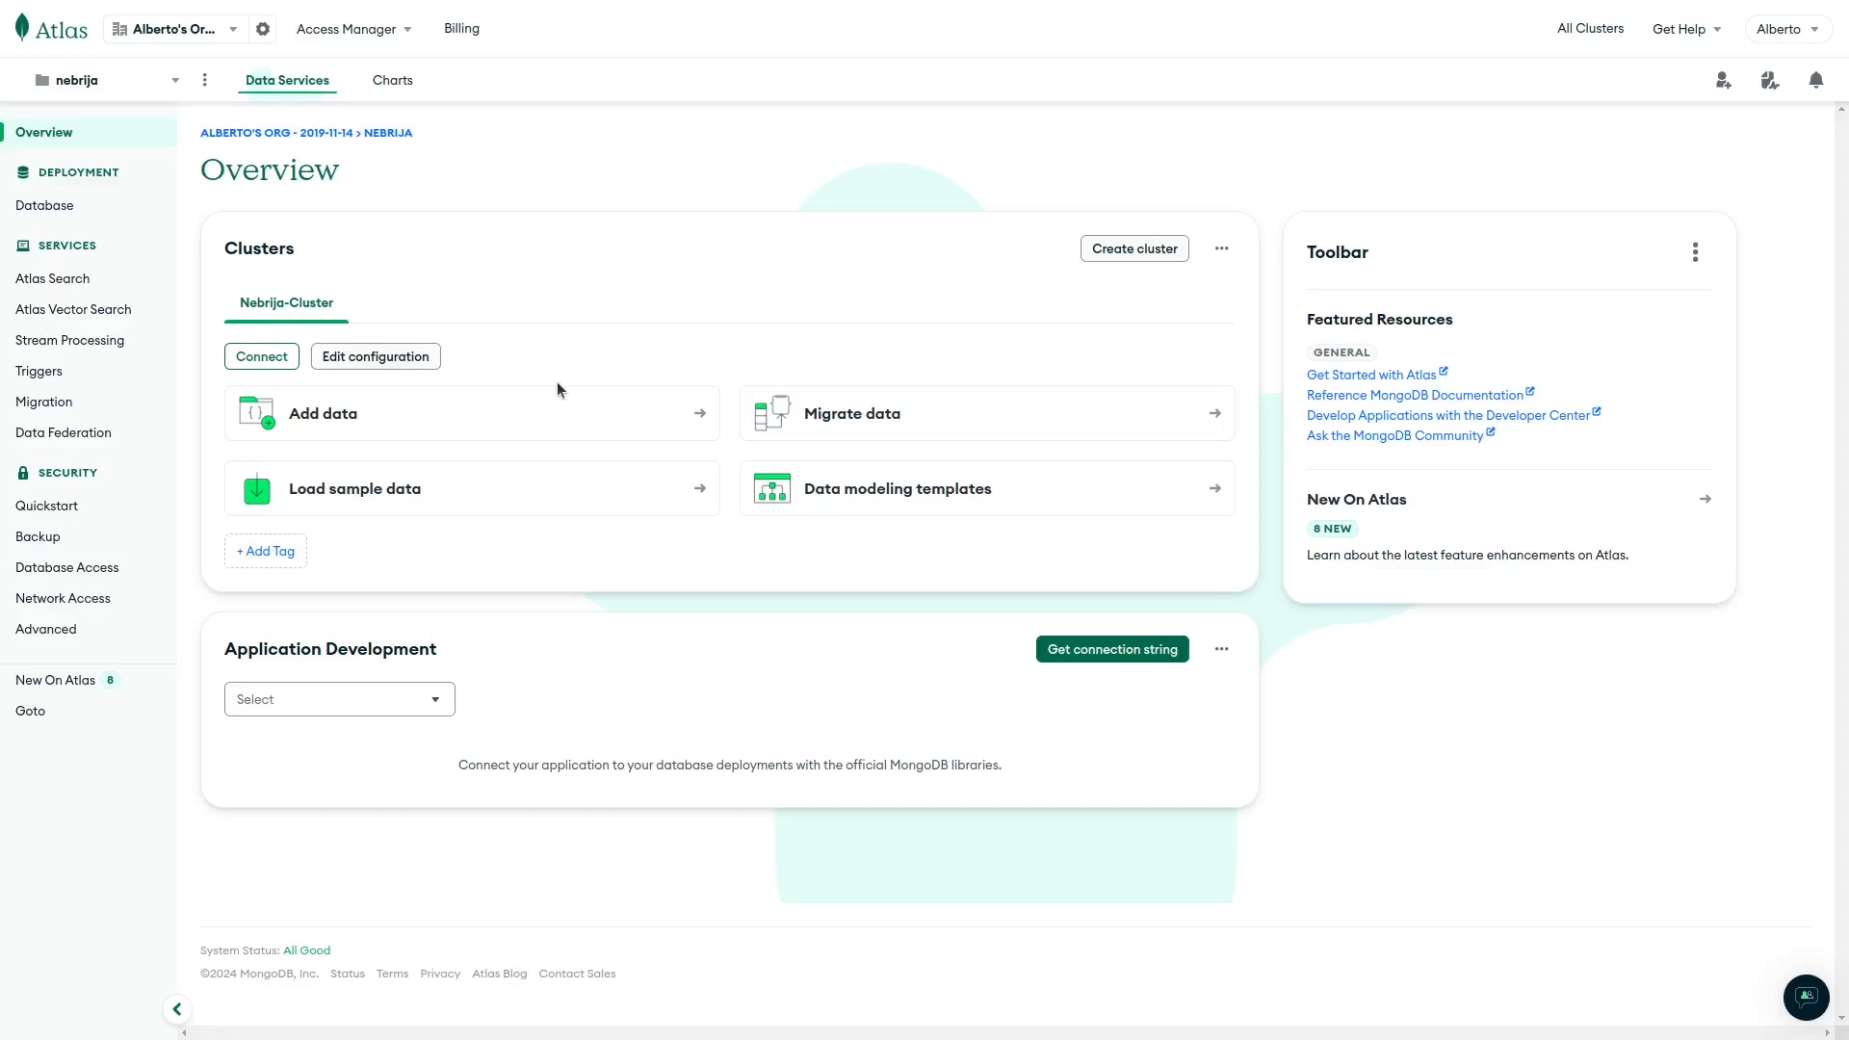
Go to the Database clusters list showing the deployed Nebrija-Cluster.
left_click(51, 210)
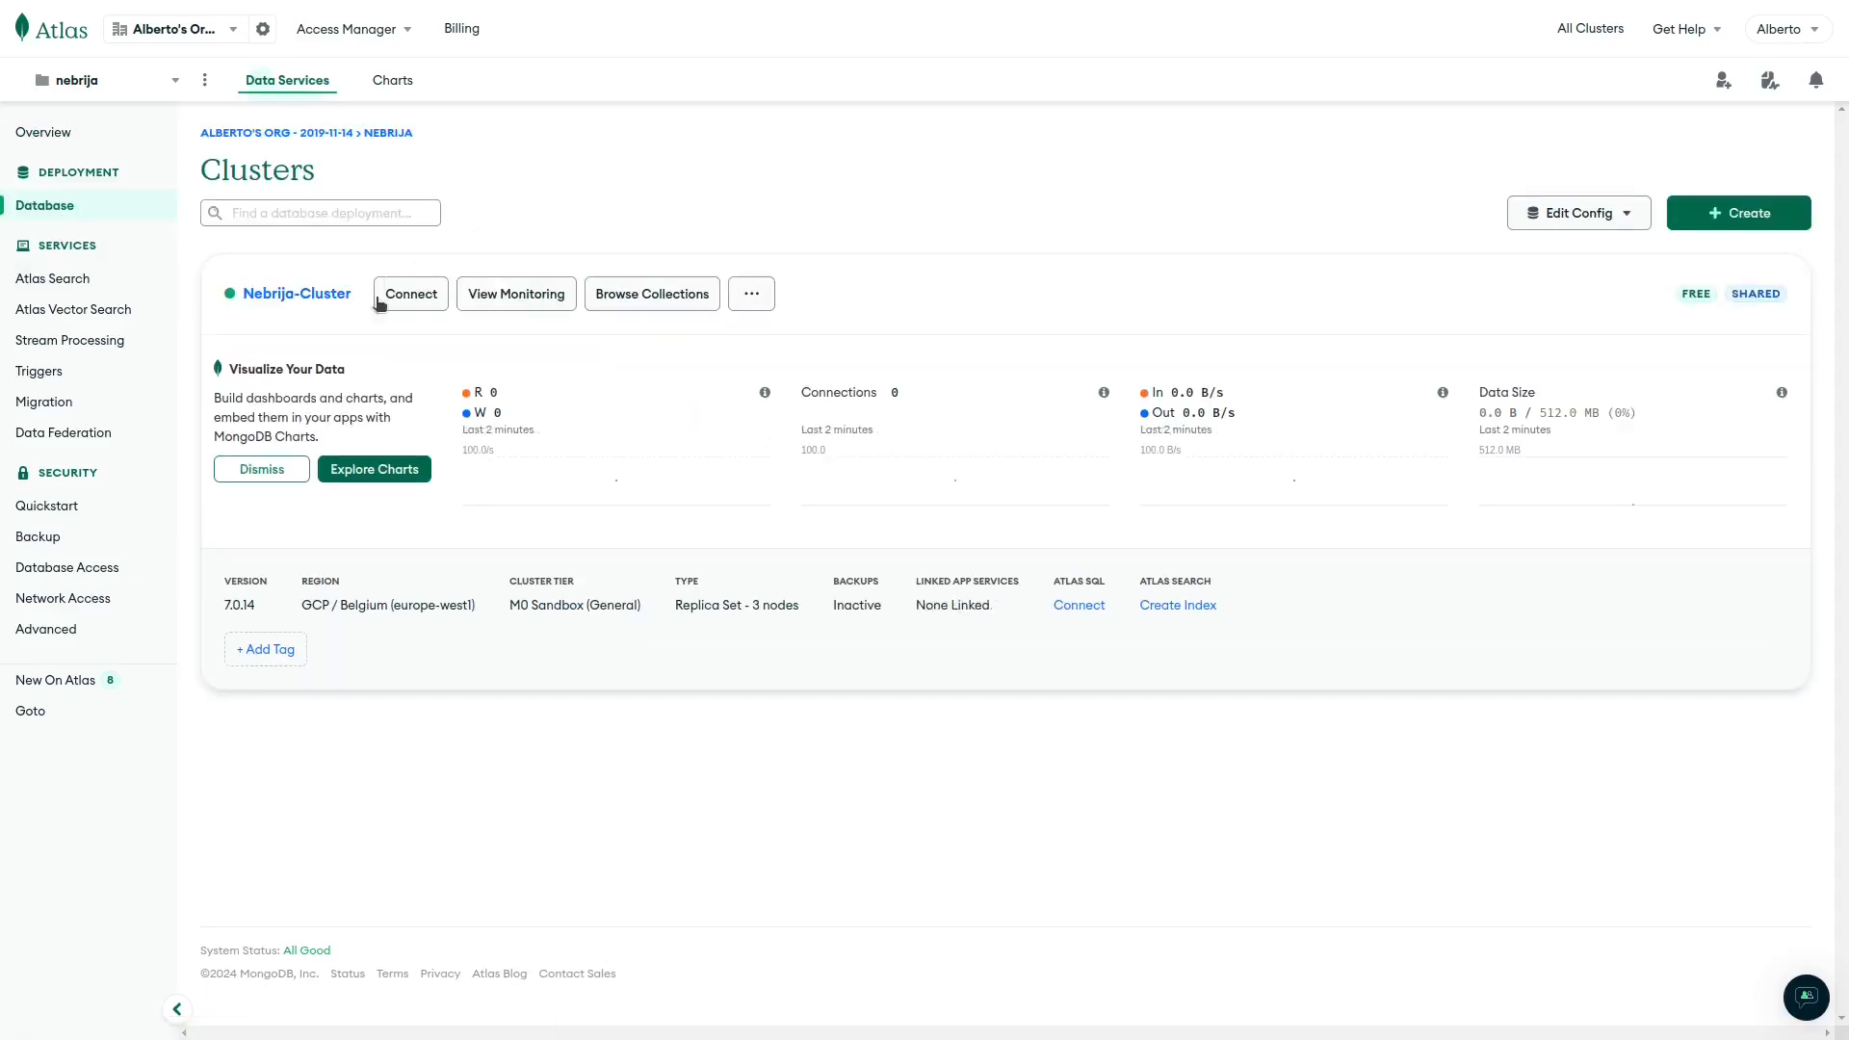
Browse Nebrija-Cluster's collections, which show 0 databases and 0 collections.
left_click(671, 295)
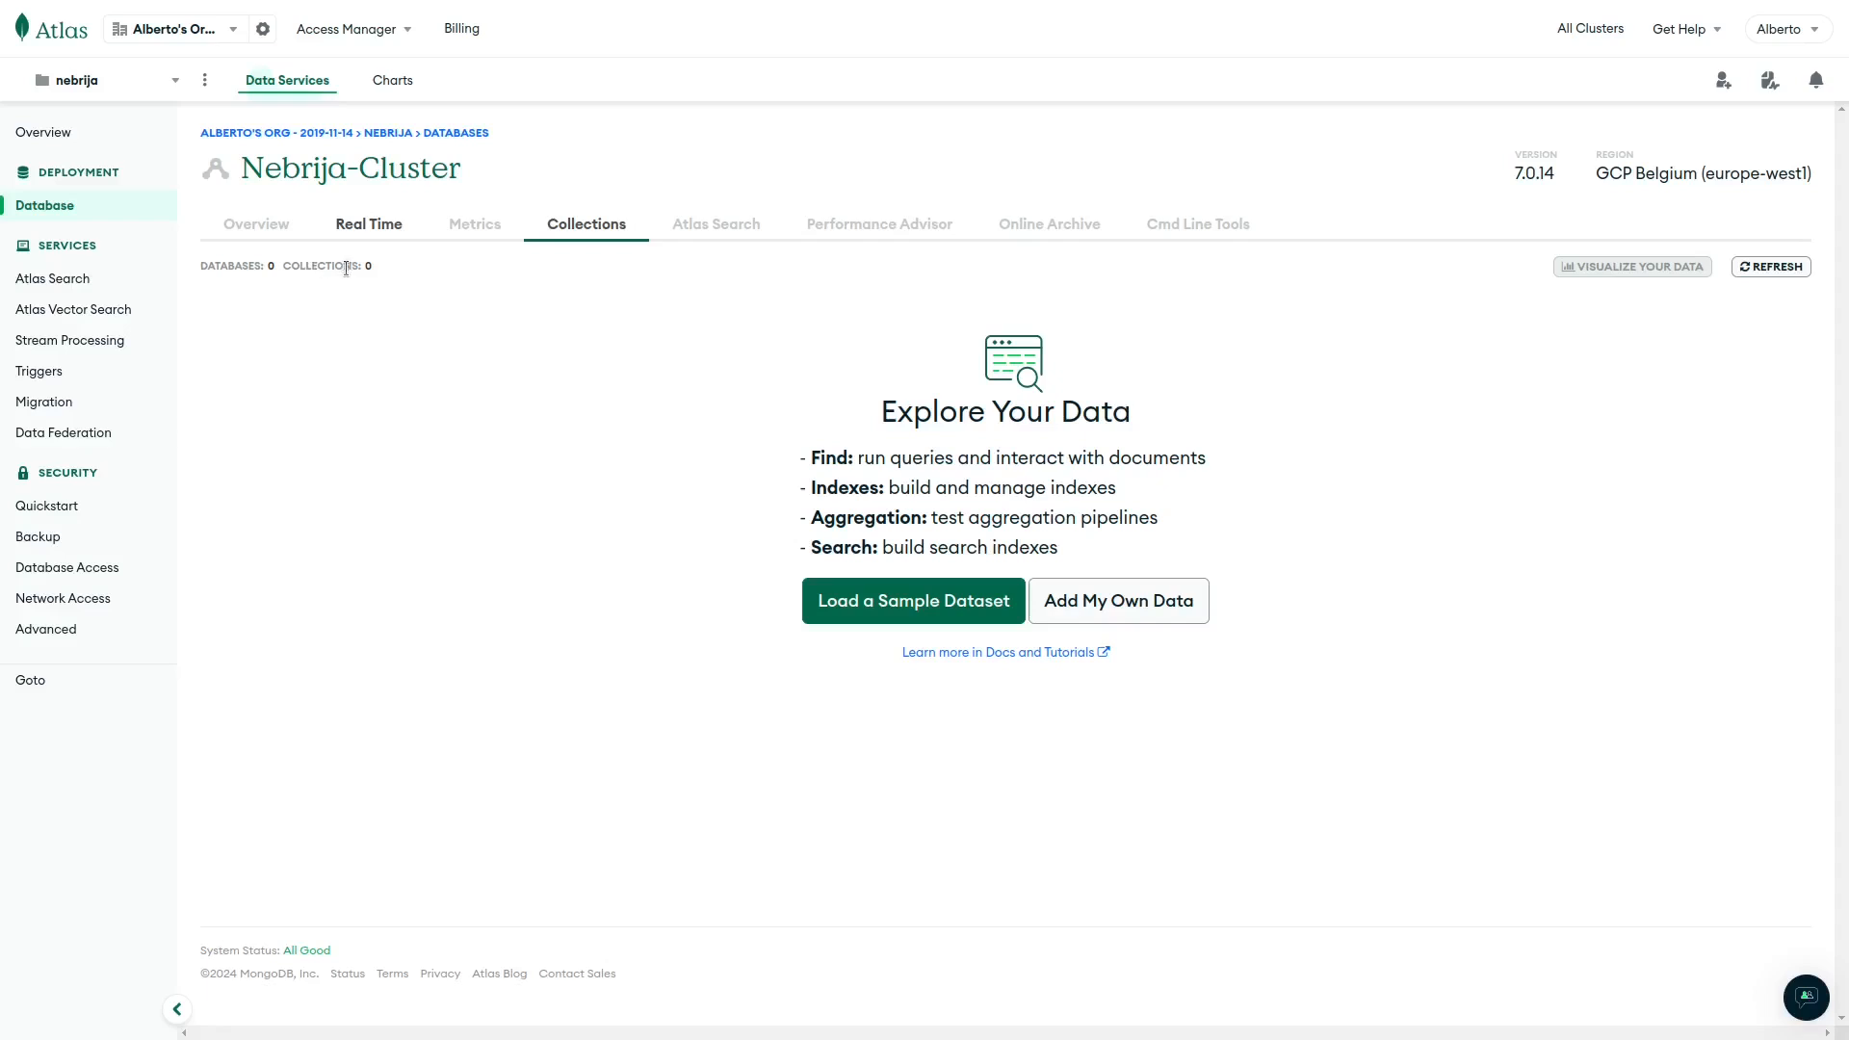
Add own data with database name nebrijadb and collection name users.
left_click(1086, 608)
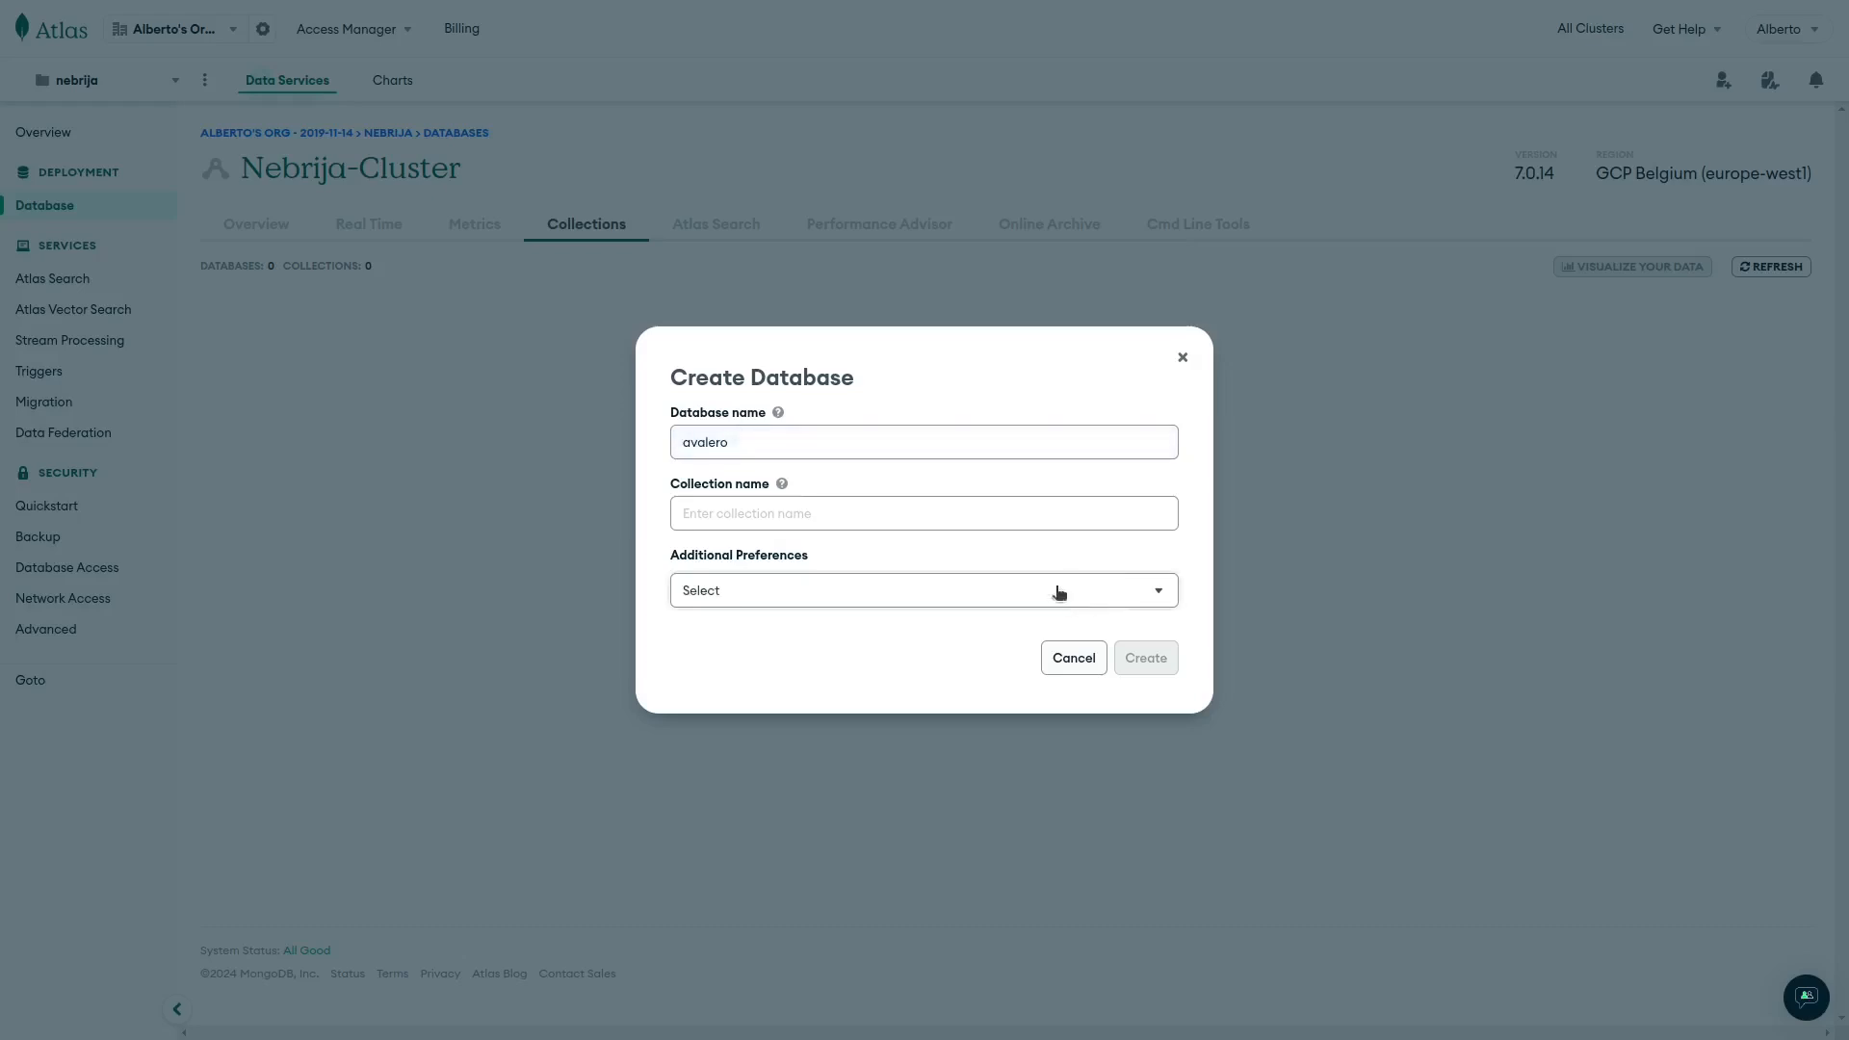
left_click(742, 443)
double_click(741, 444)
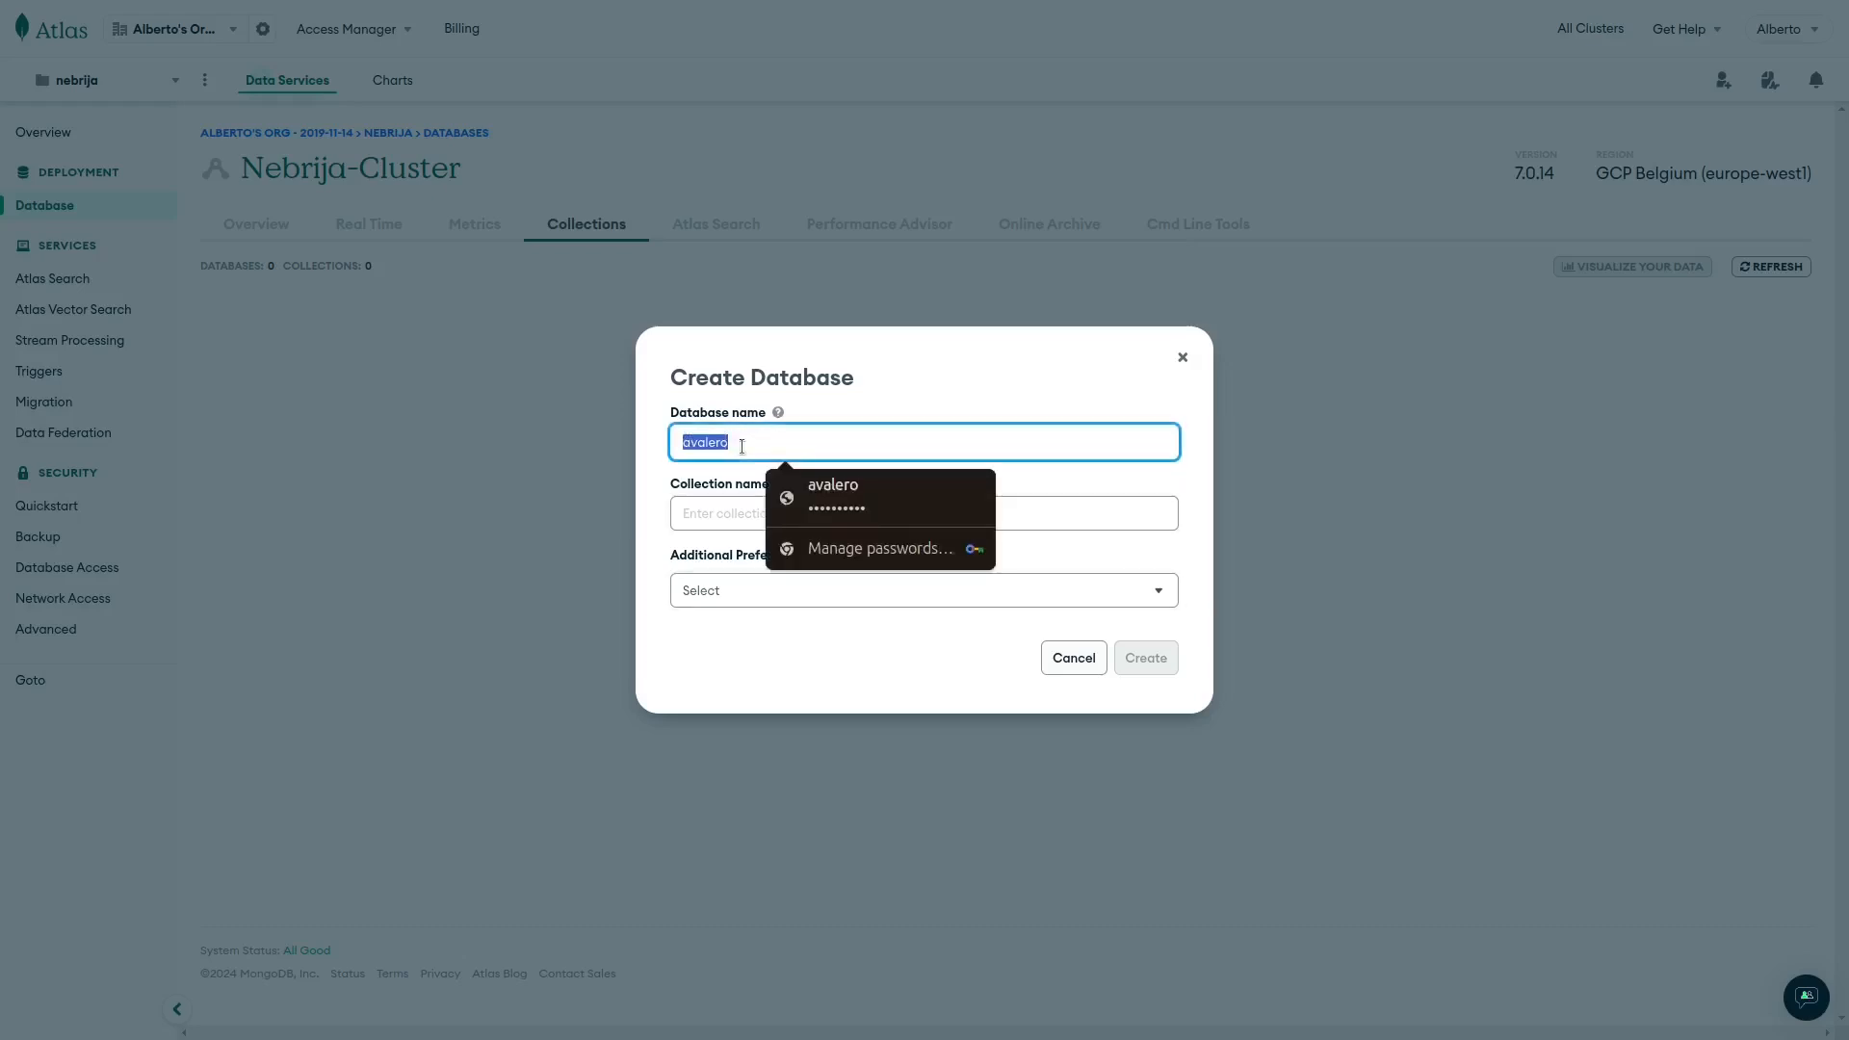
type("nebrija")
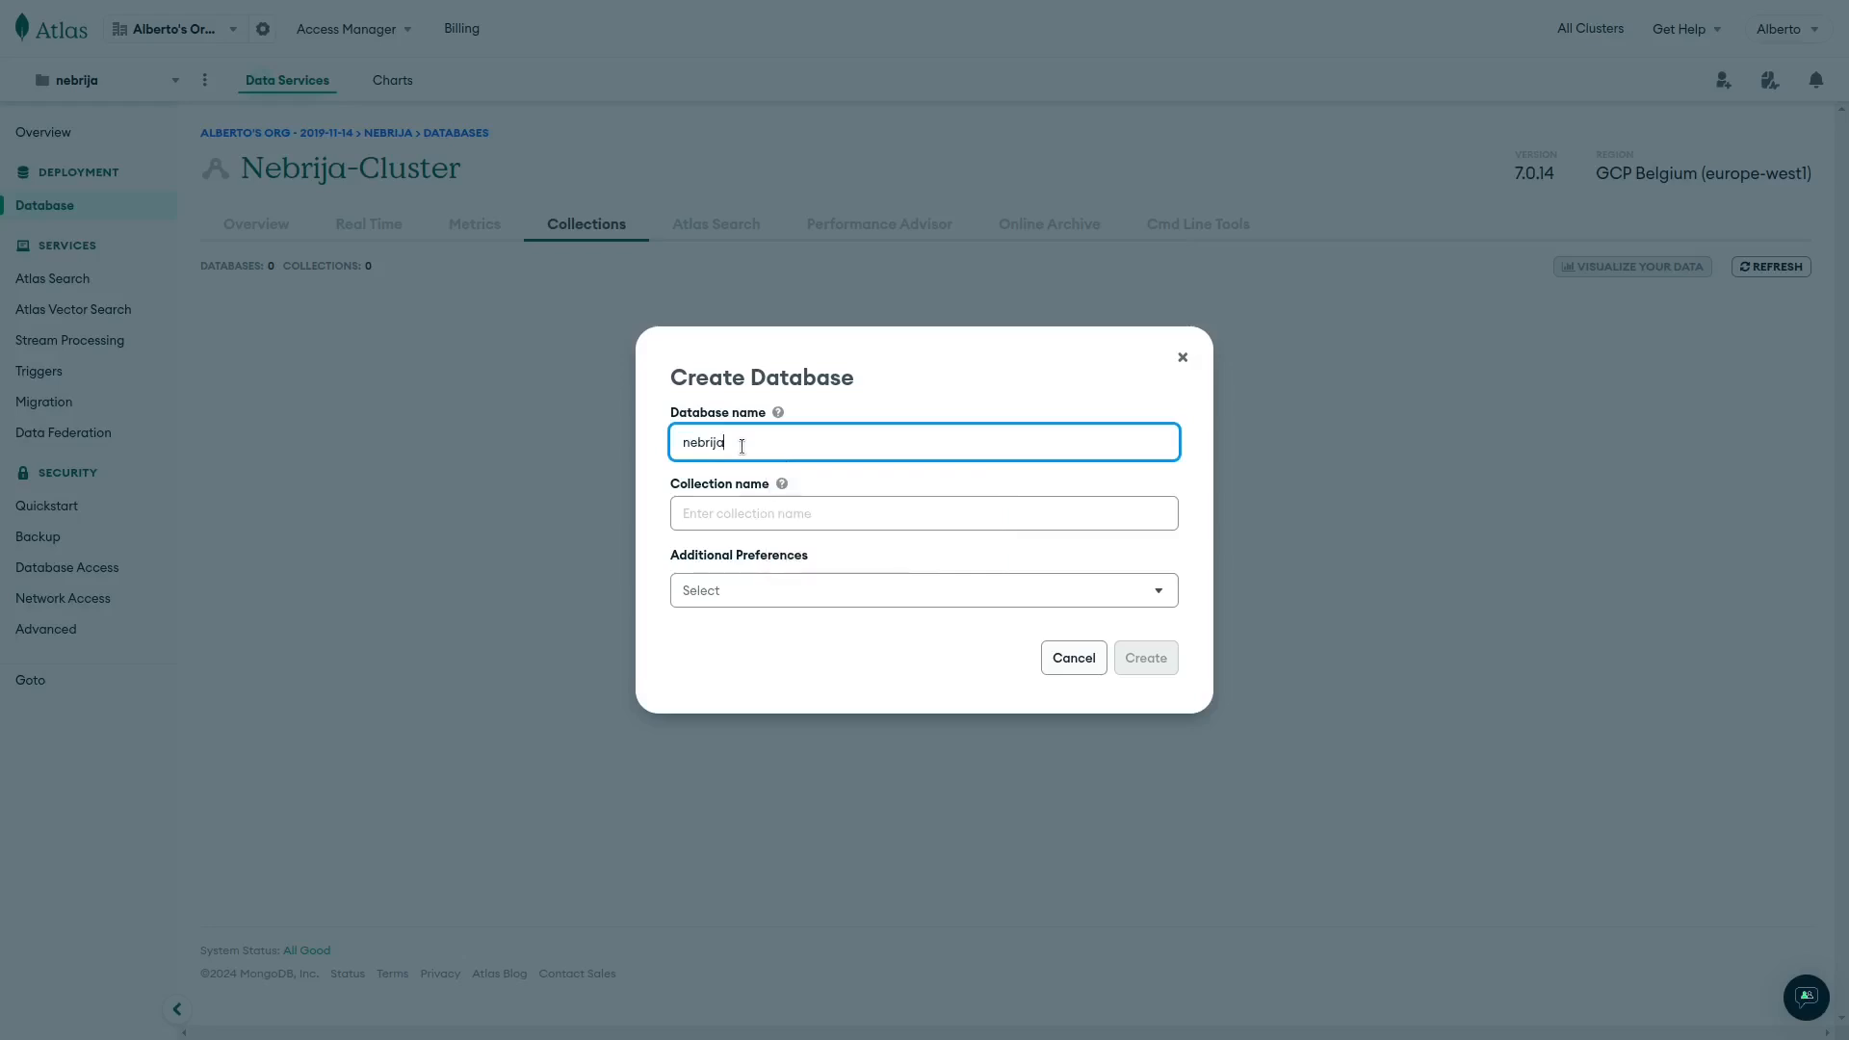
type("db")
left_click(723, 513)
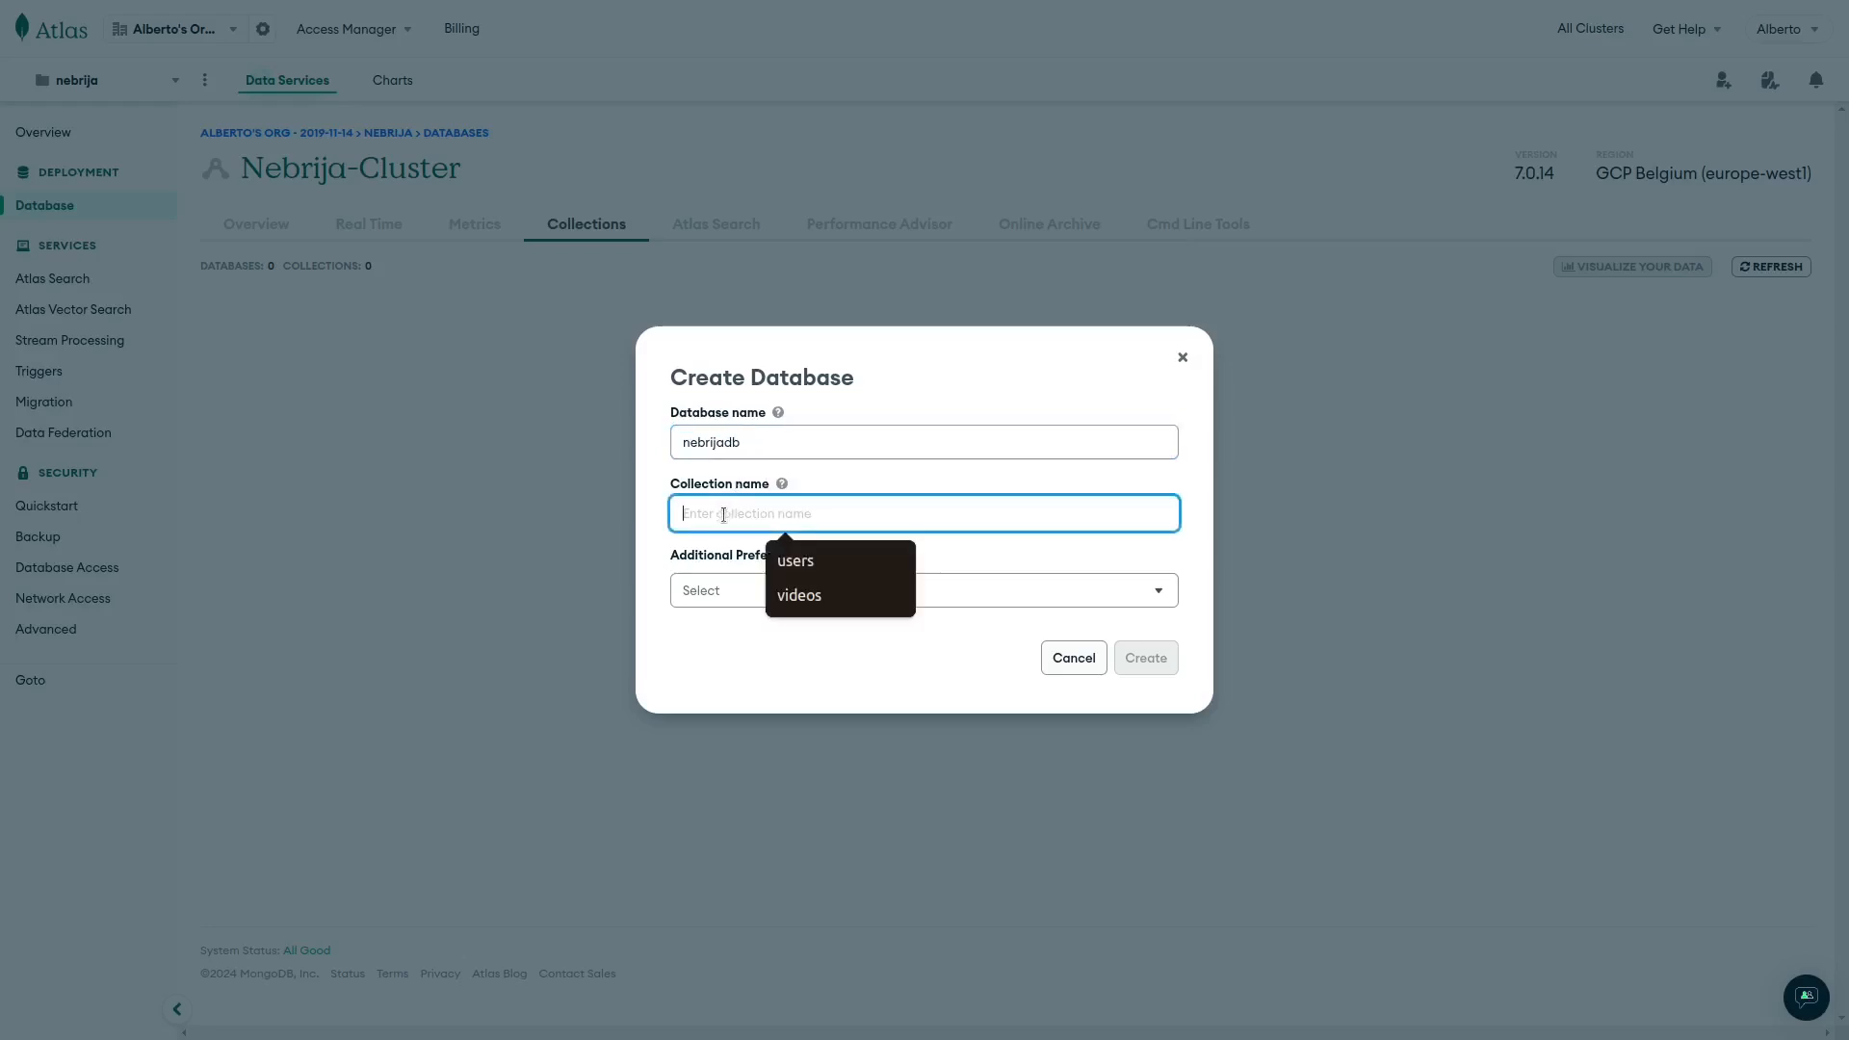
type("u")
type("sers")
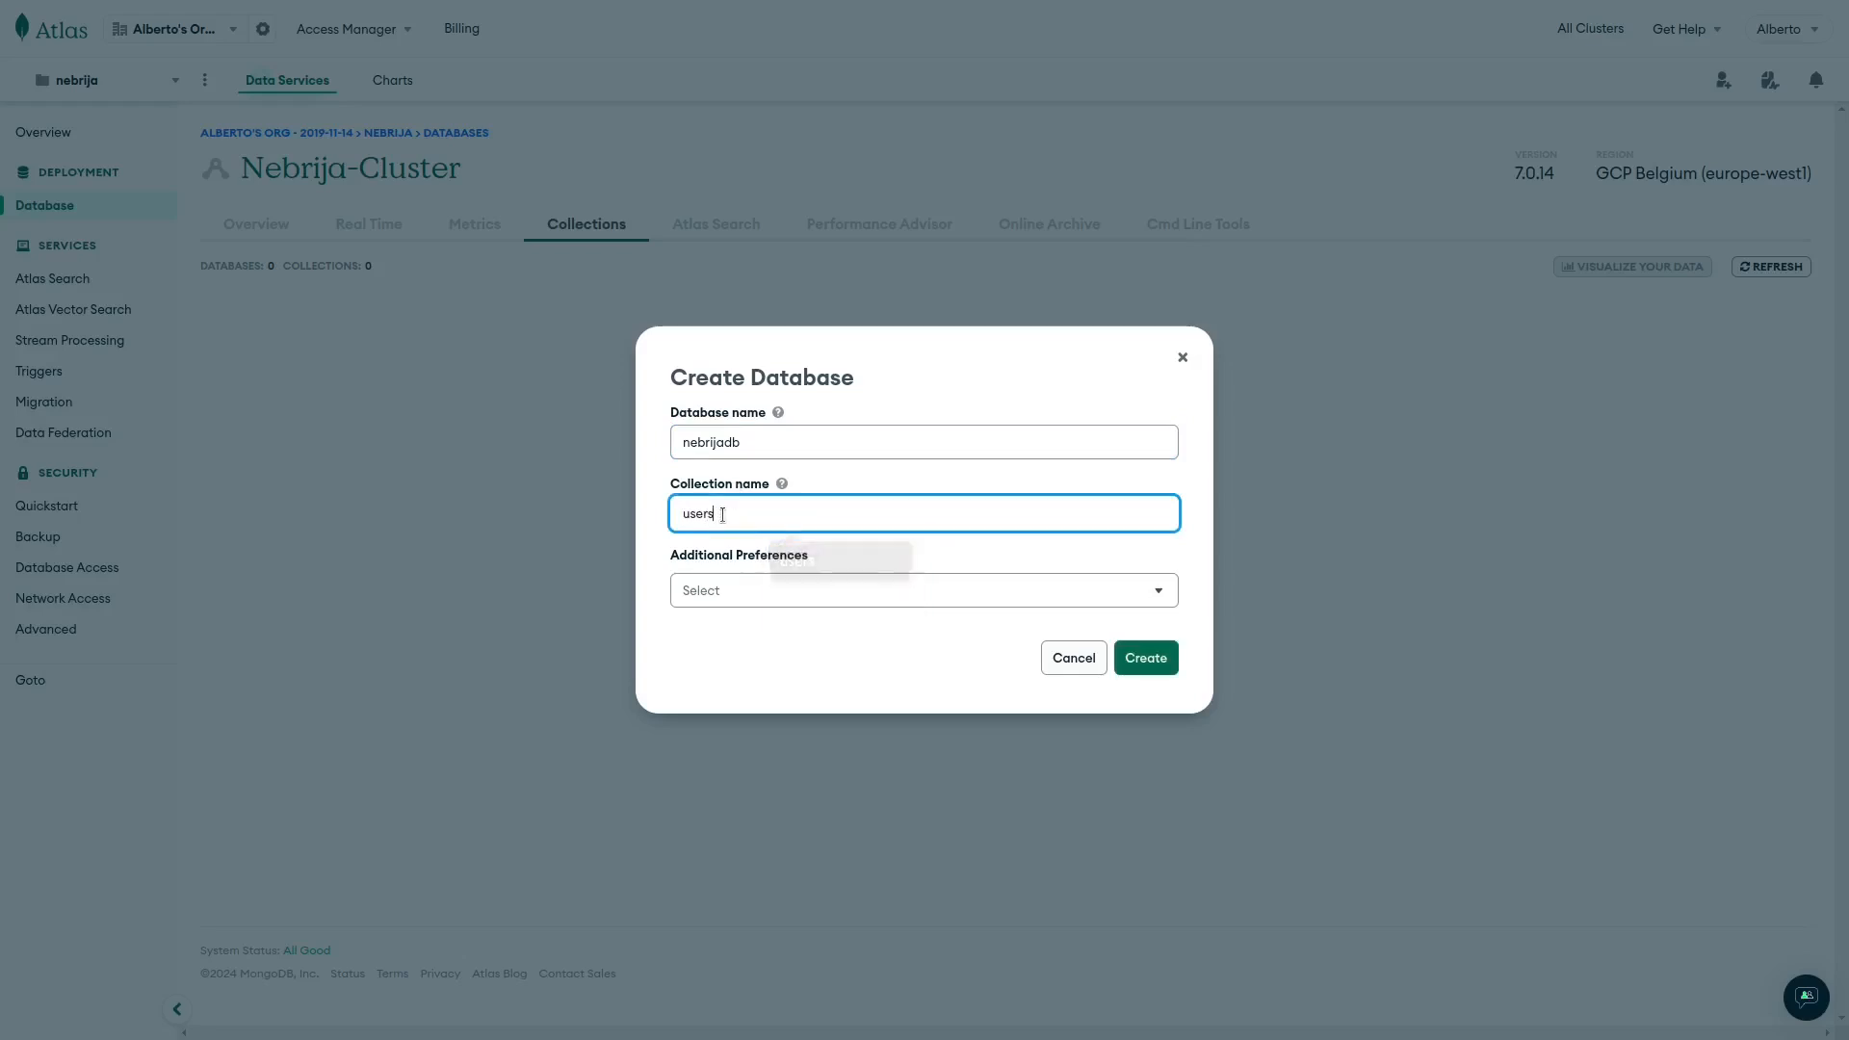
left_click(1148, 658)
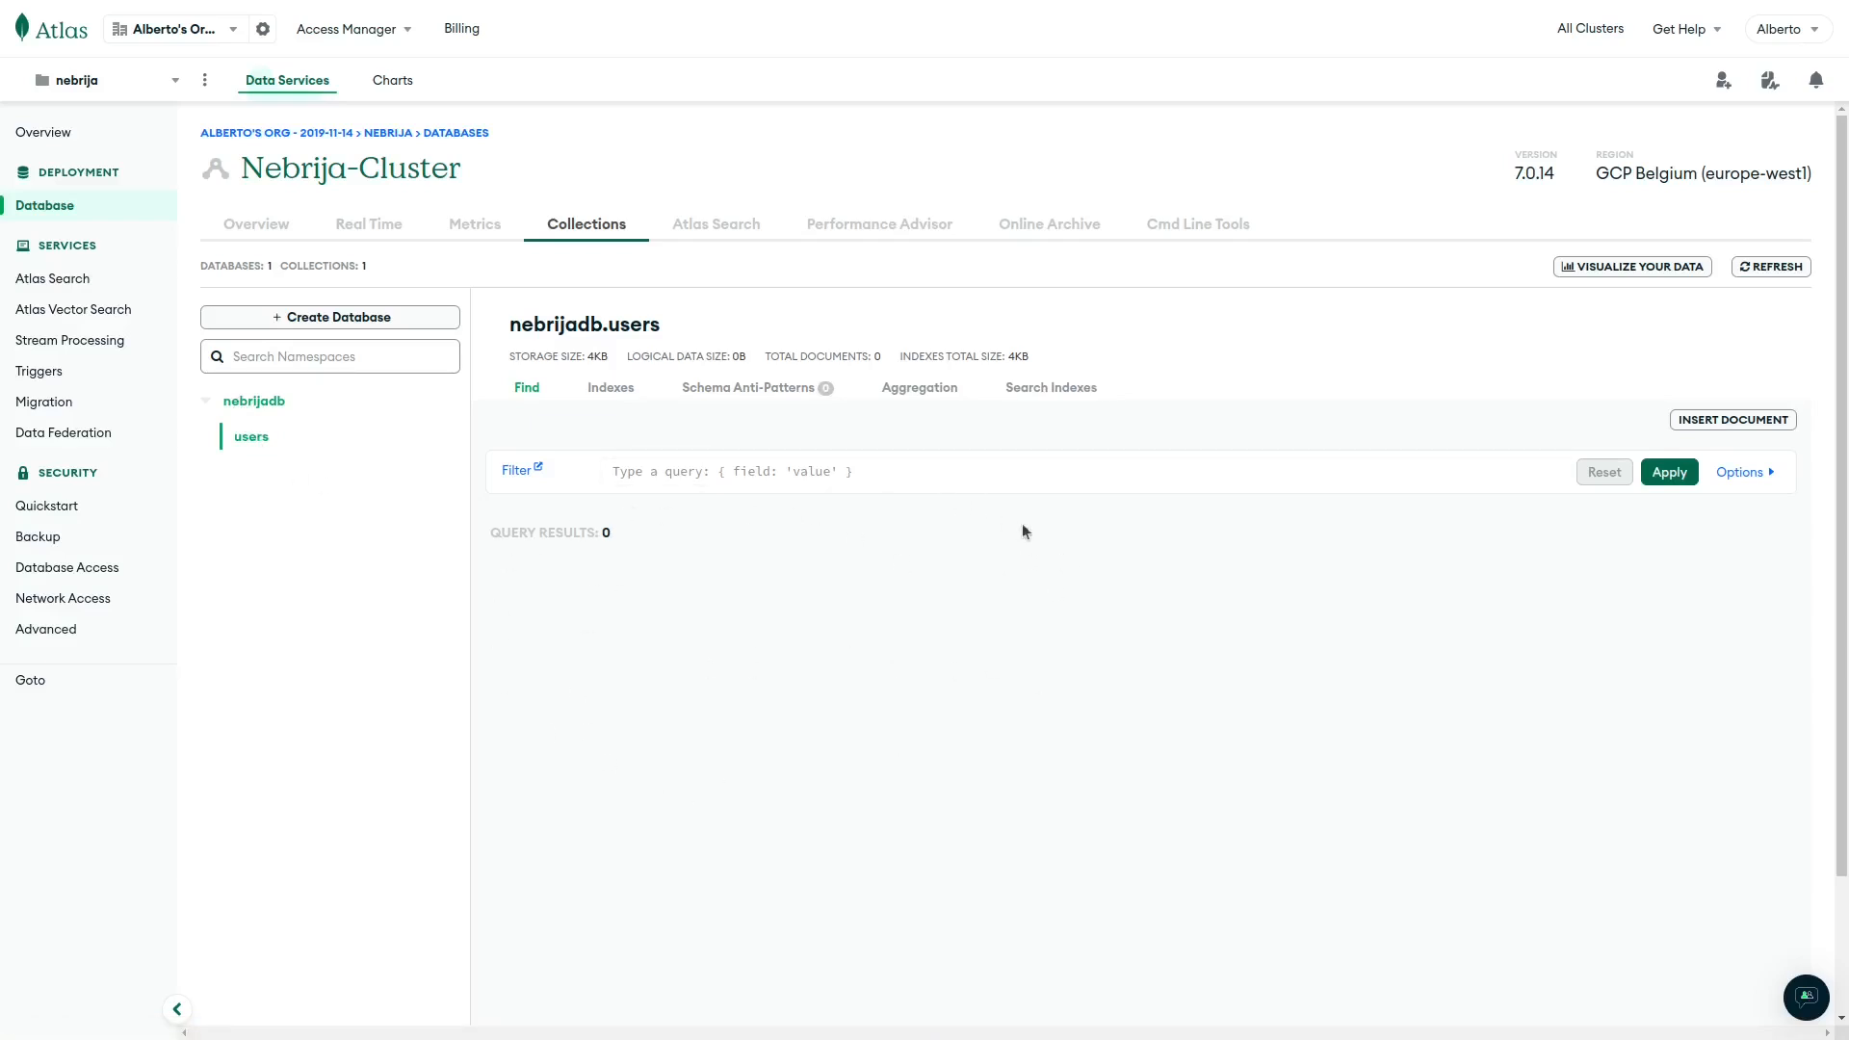
Start a new users document and give it a name field with a string value.
left_click(1706, 416)
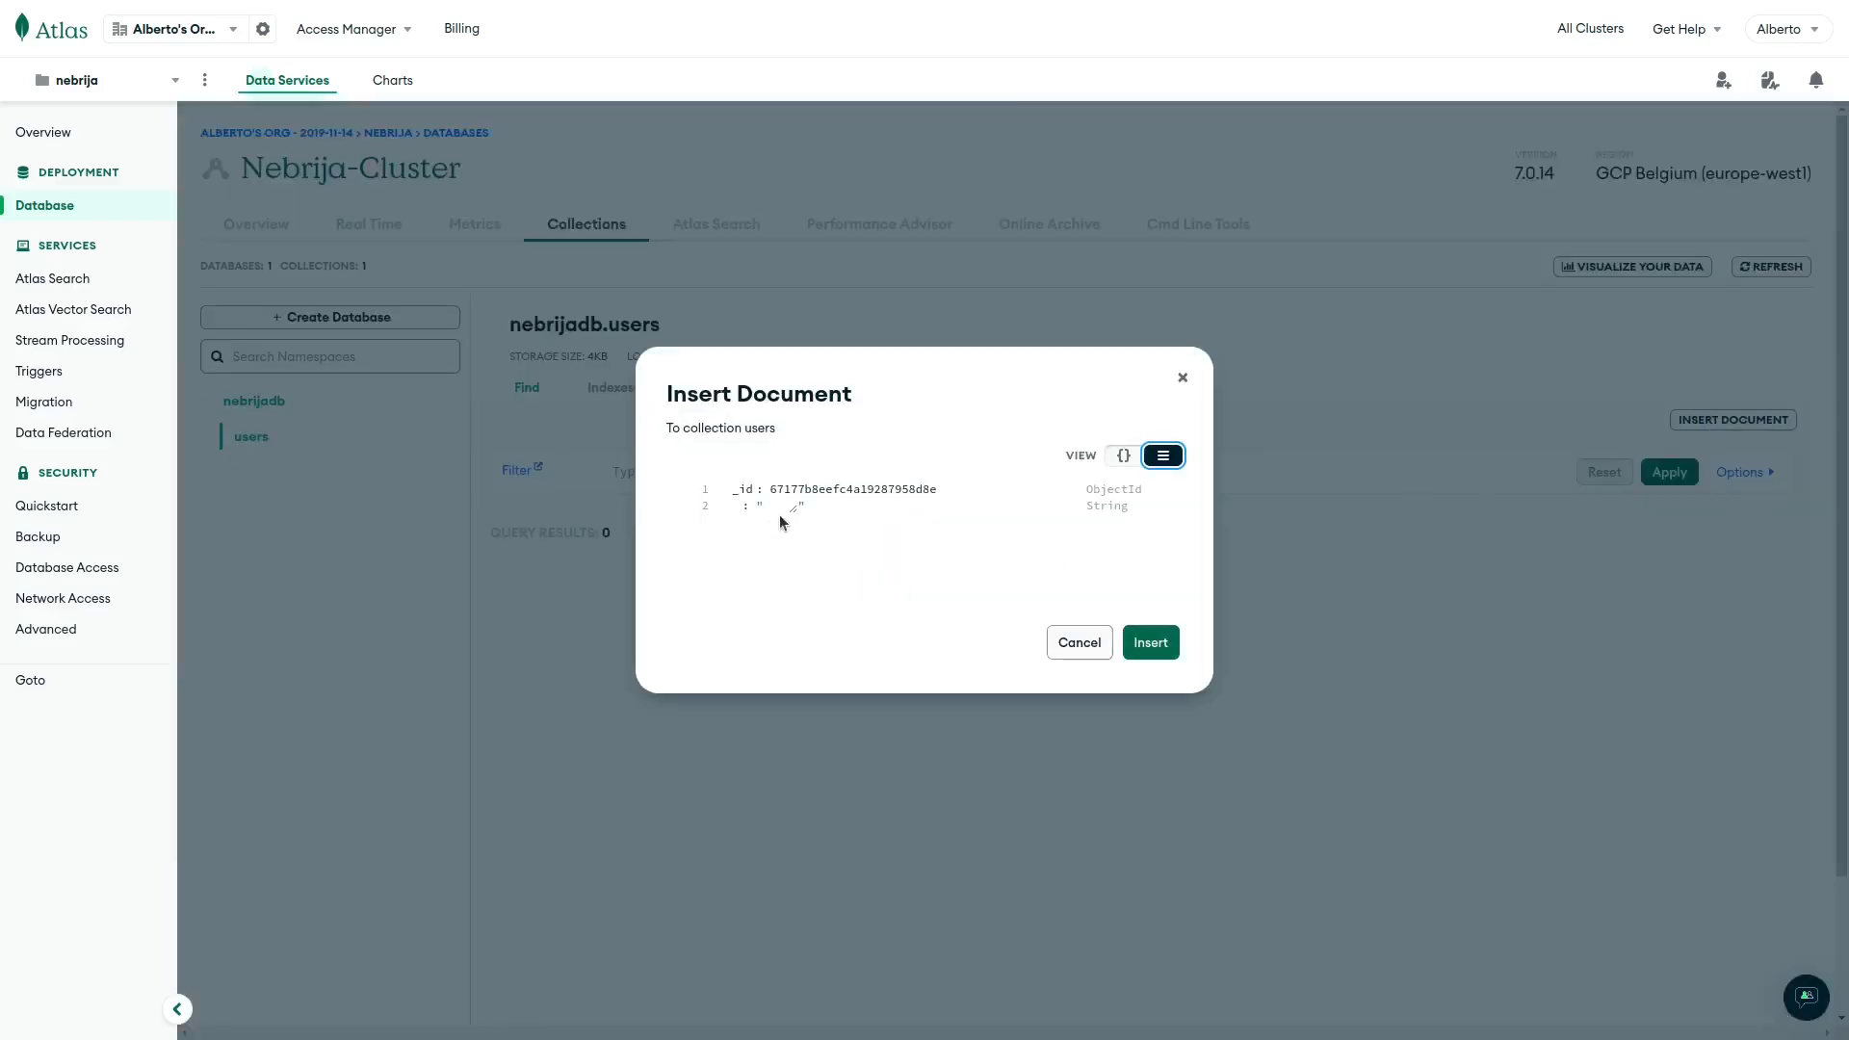
left_click(732, 489)
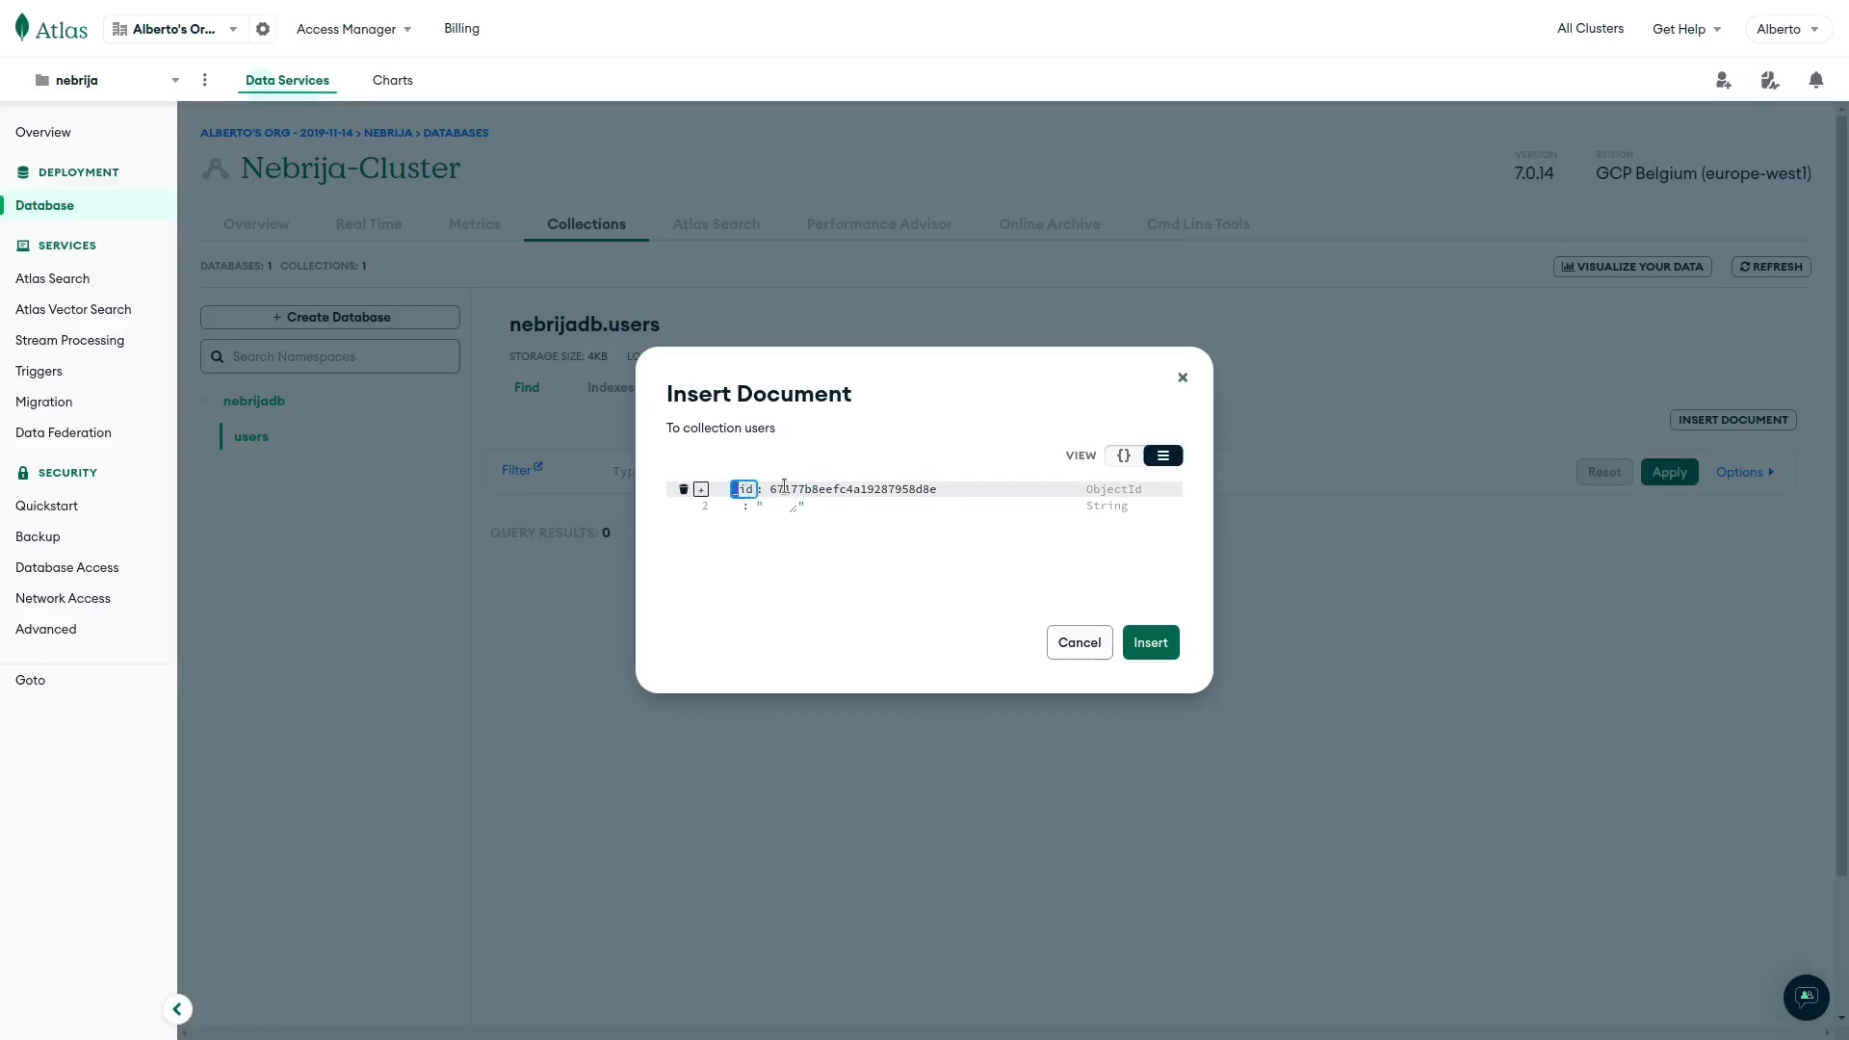
left_click(799, 442)
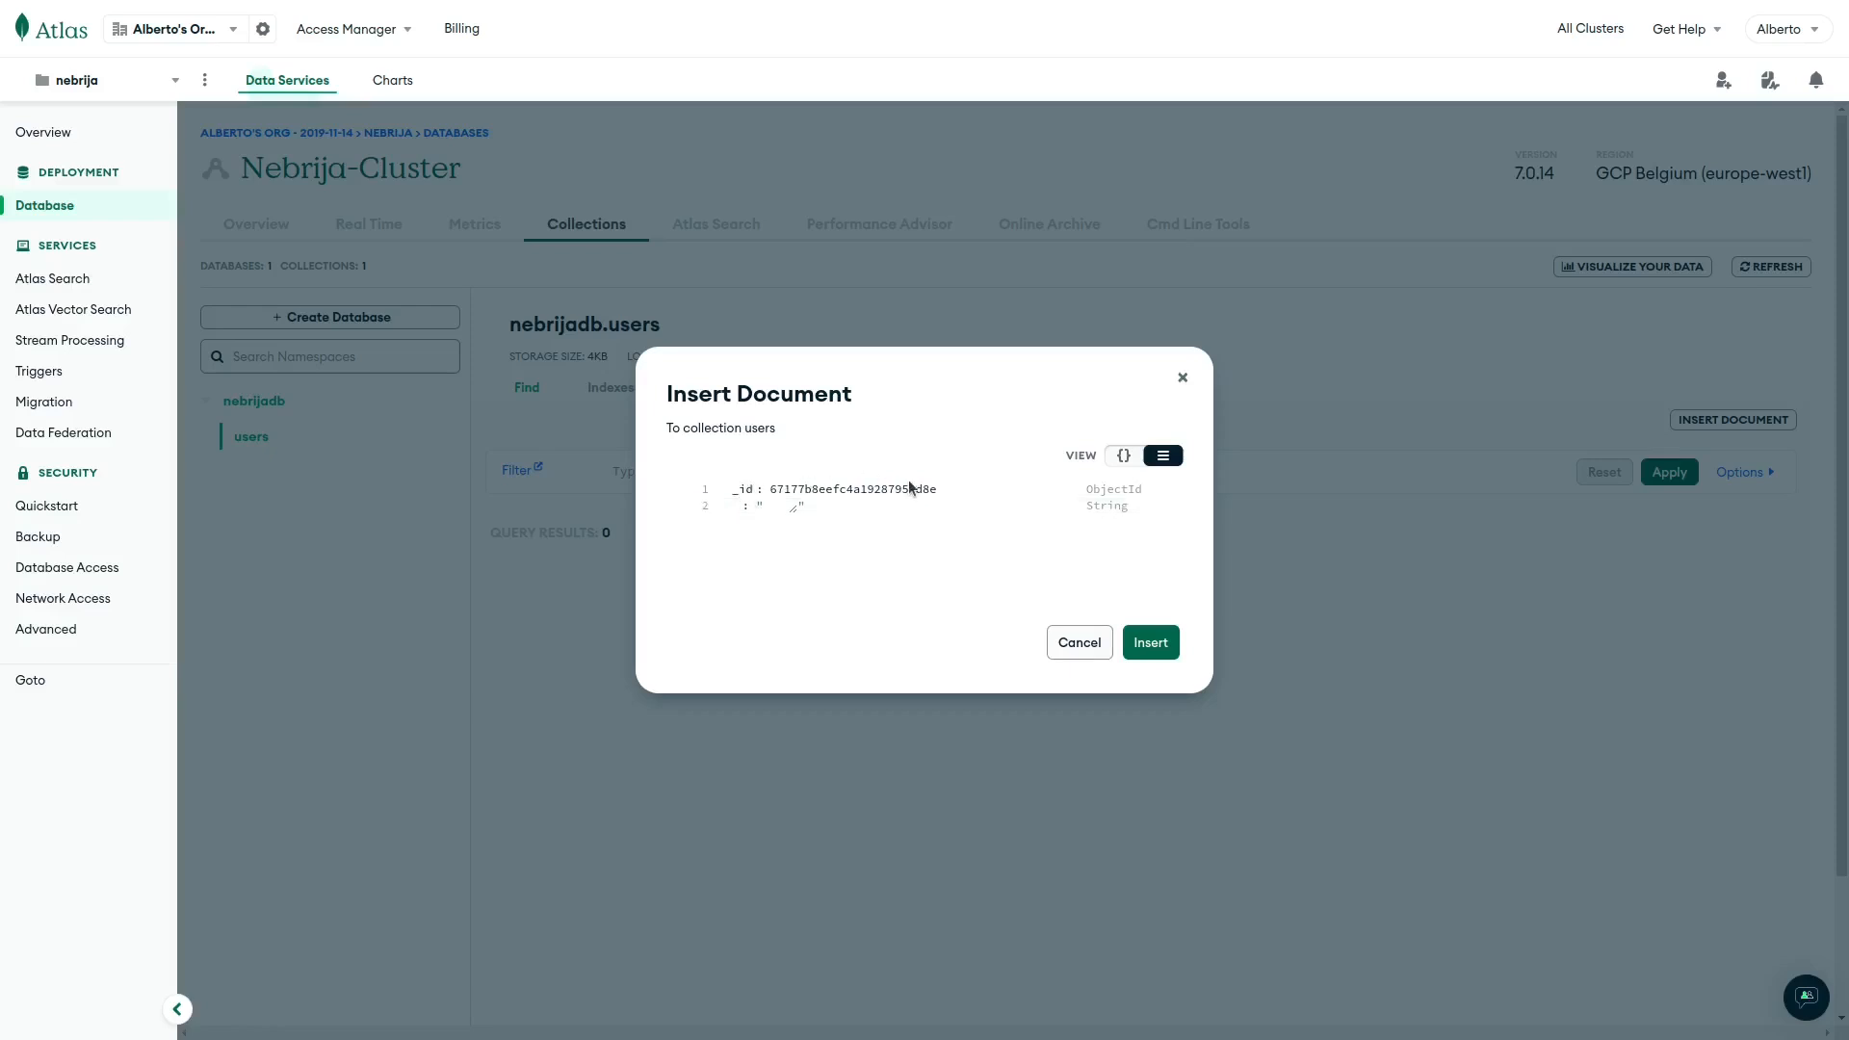
left_click(741, 507)
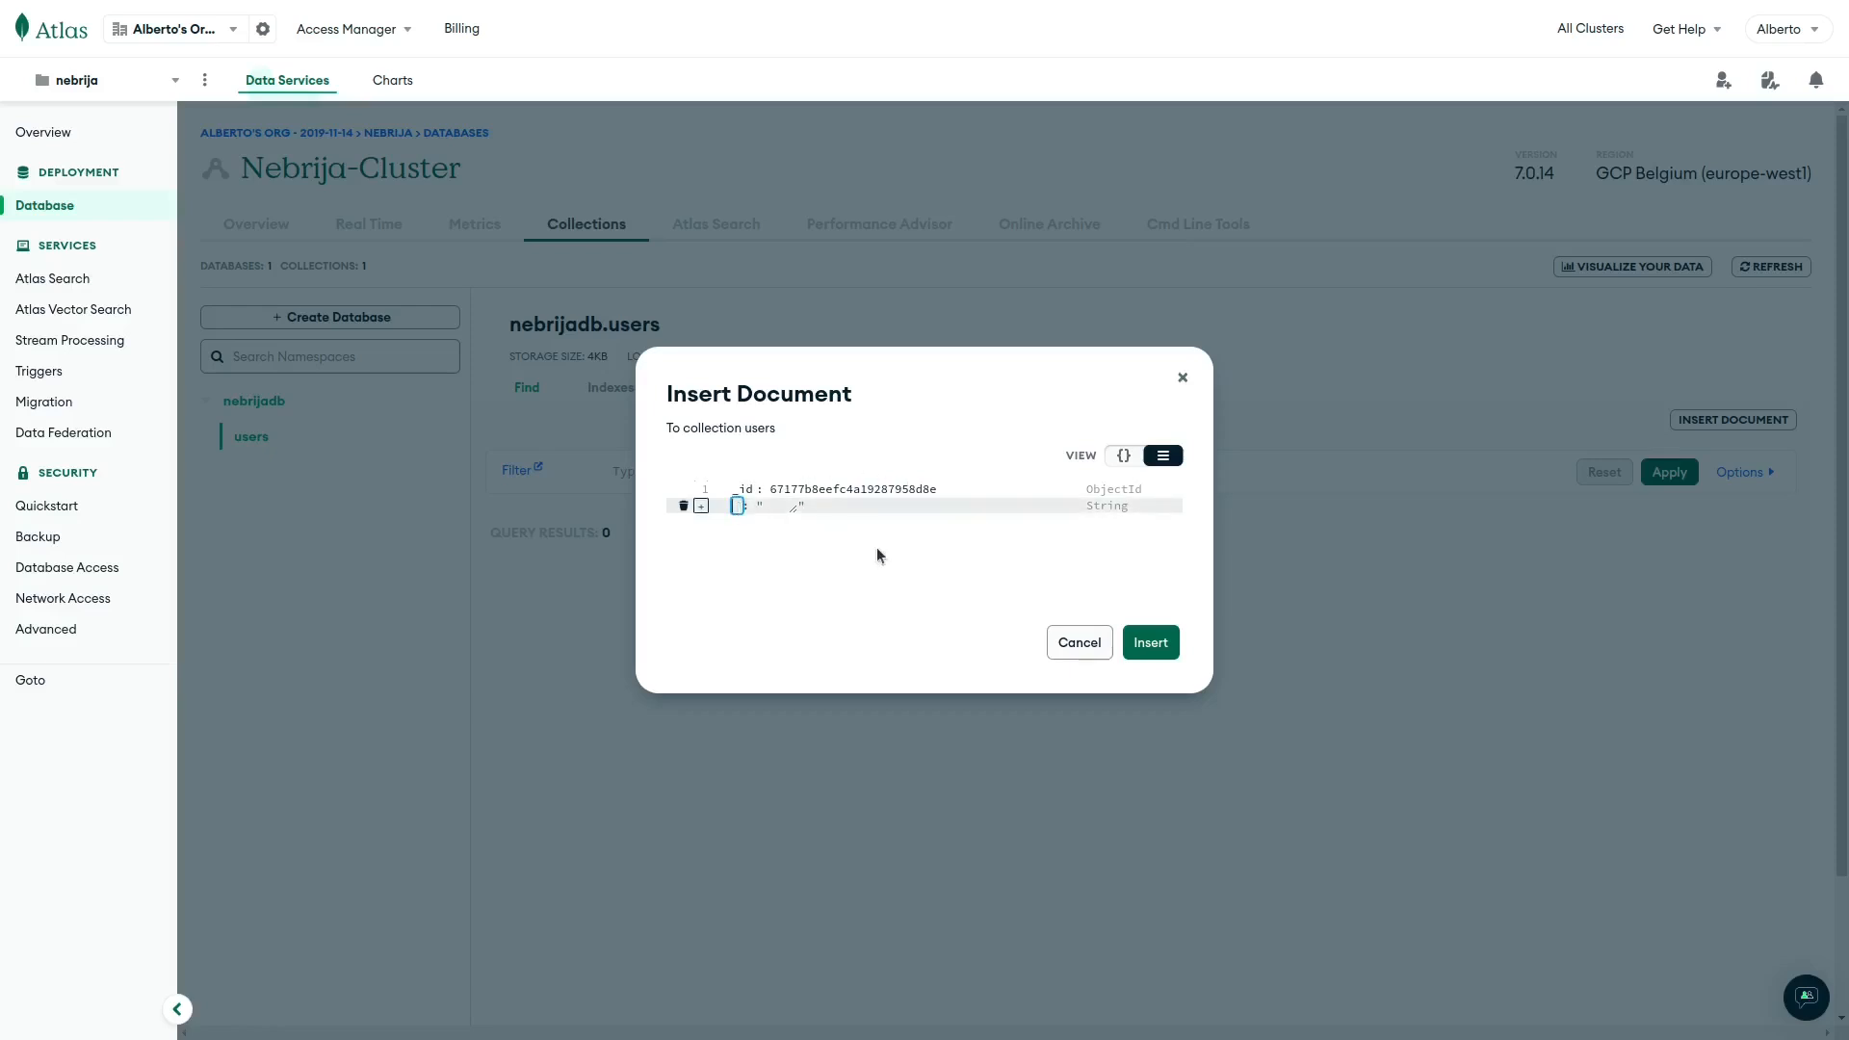
type("name")
key("Tab")
type("Alberto")
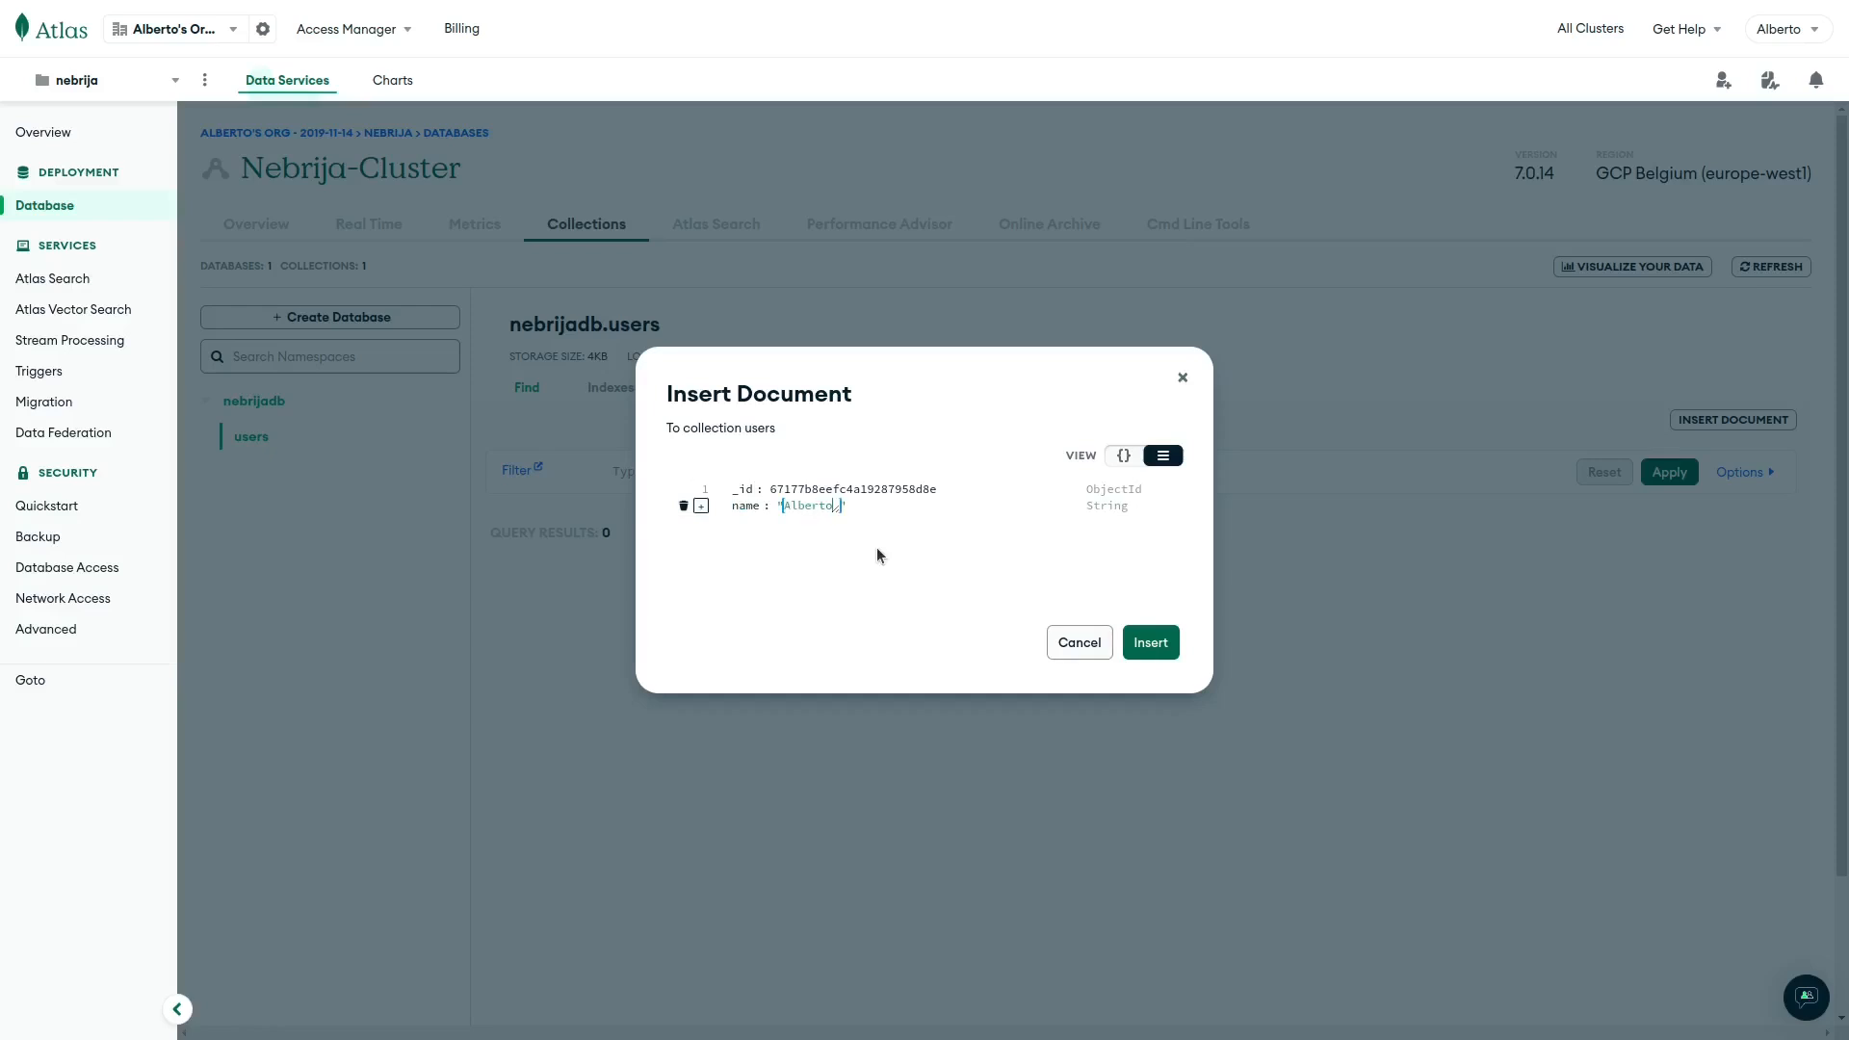
Add an Int32 age field of 32 and insert the document.
left_click(700, 506)
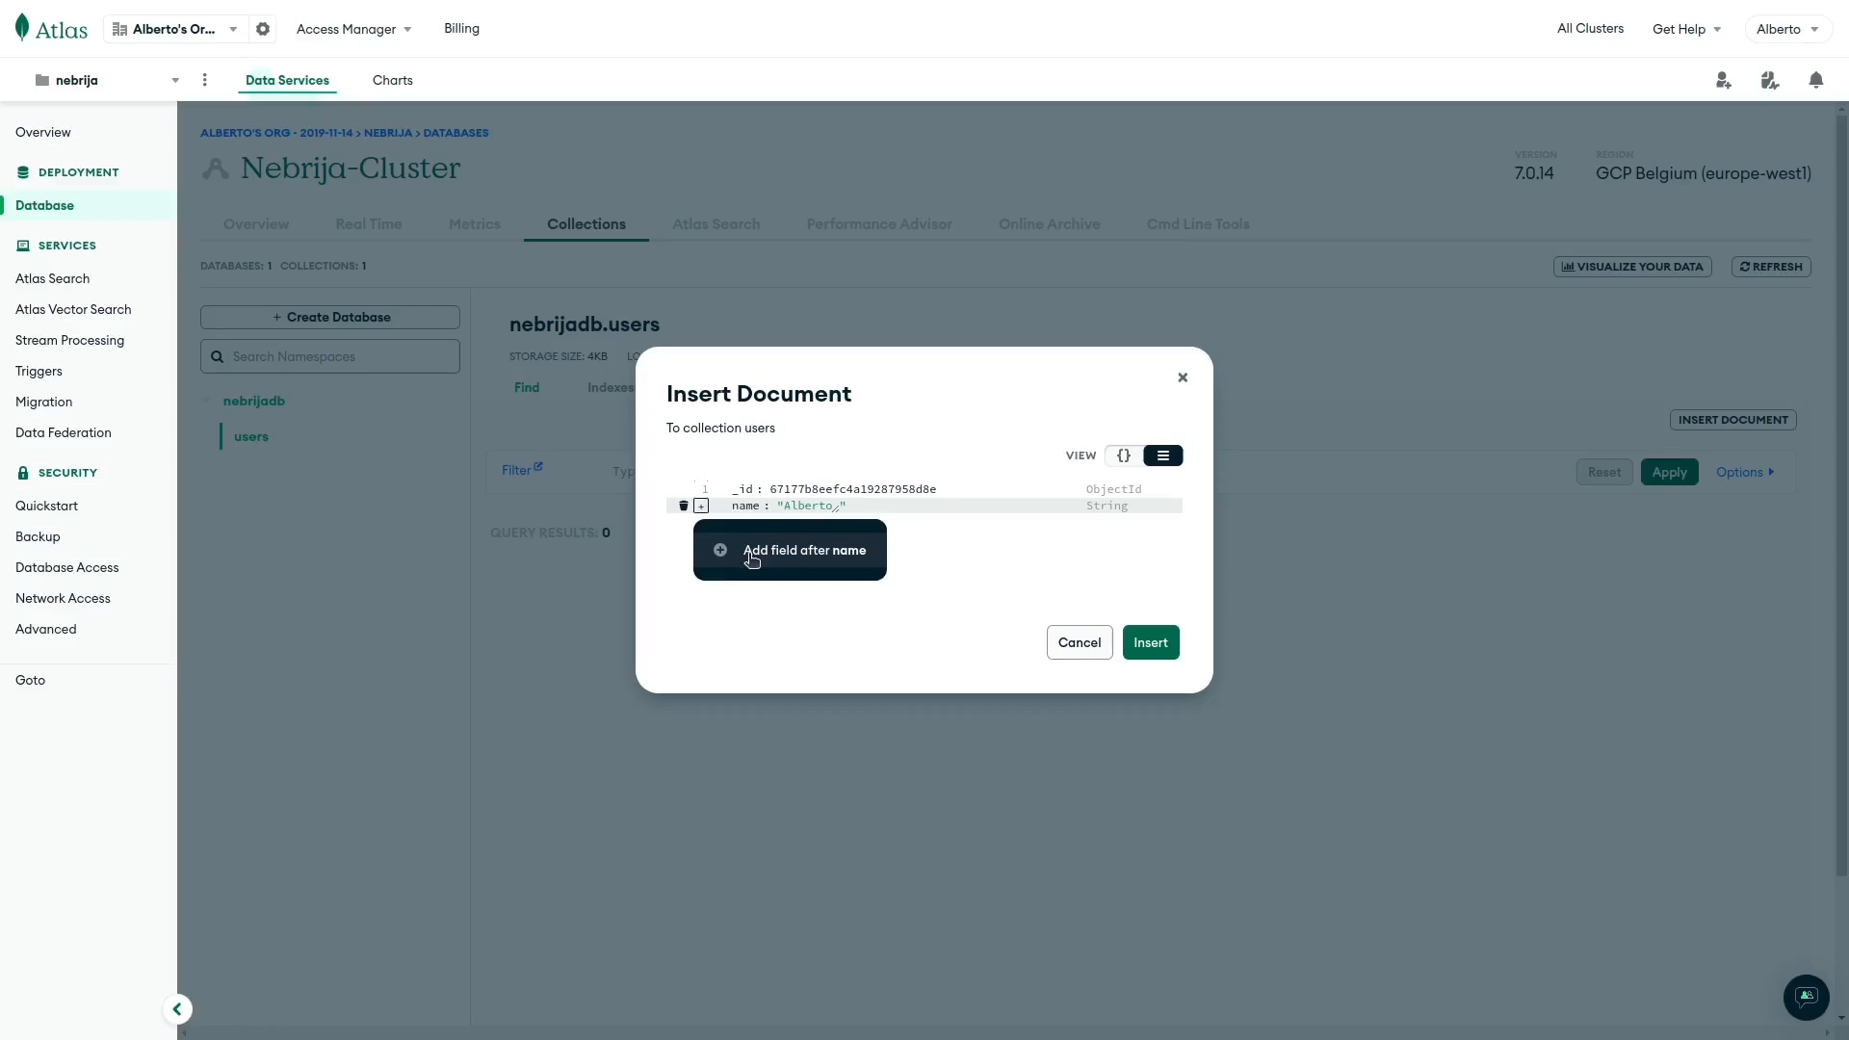
left_click(751, 556)
type("age")
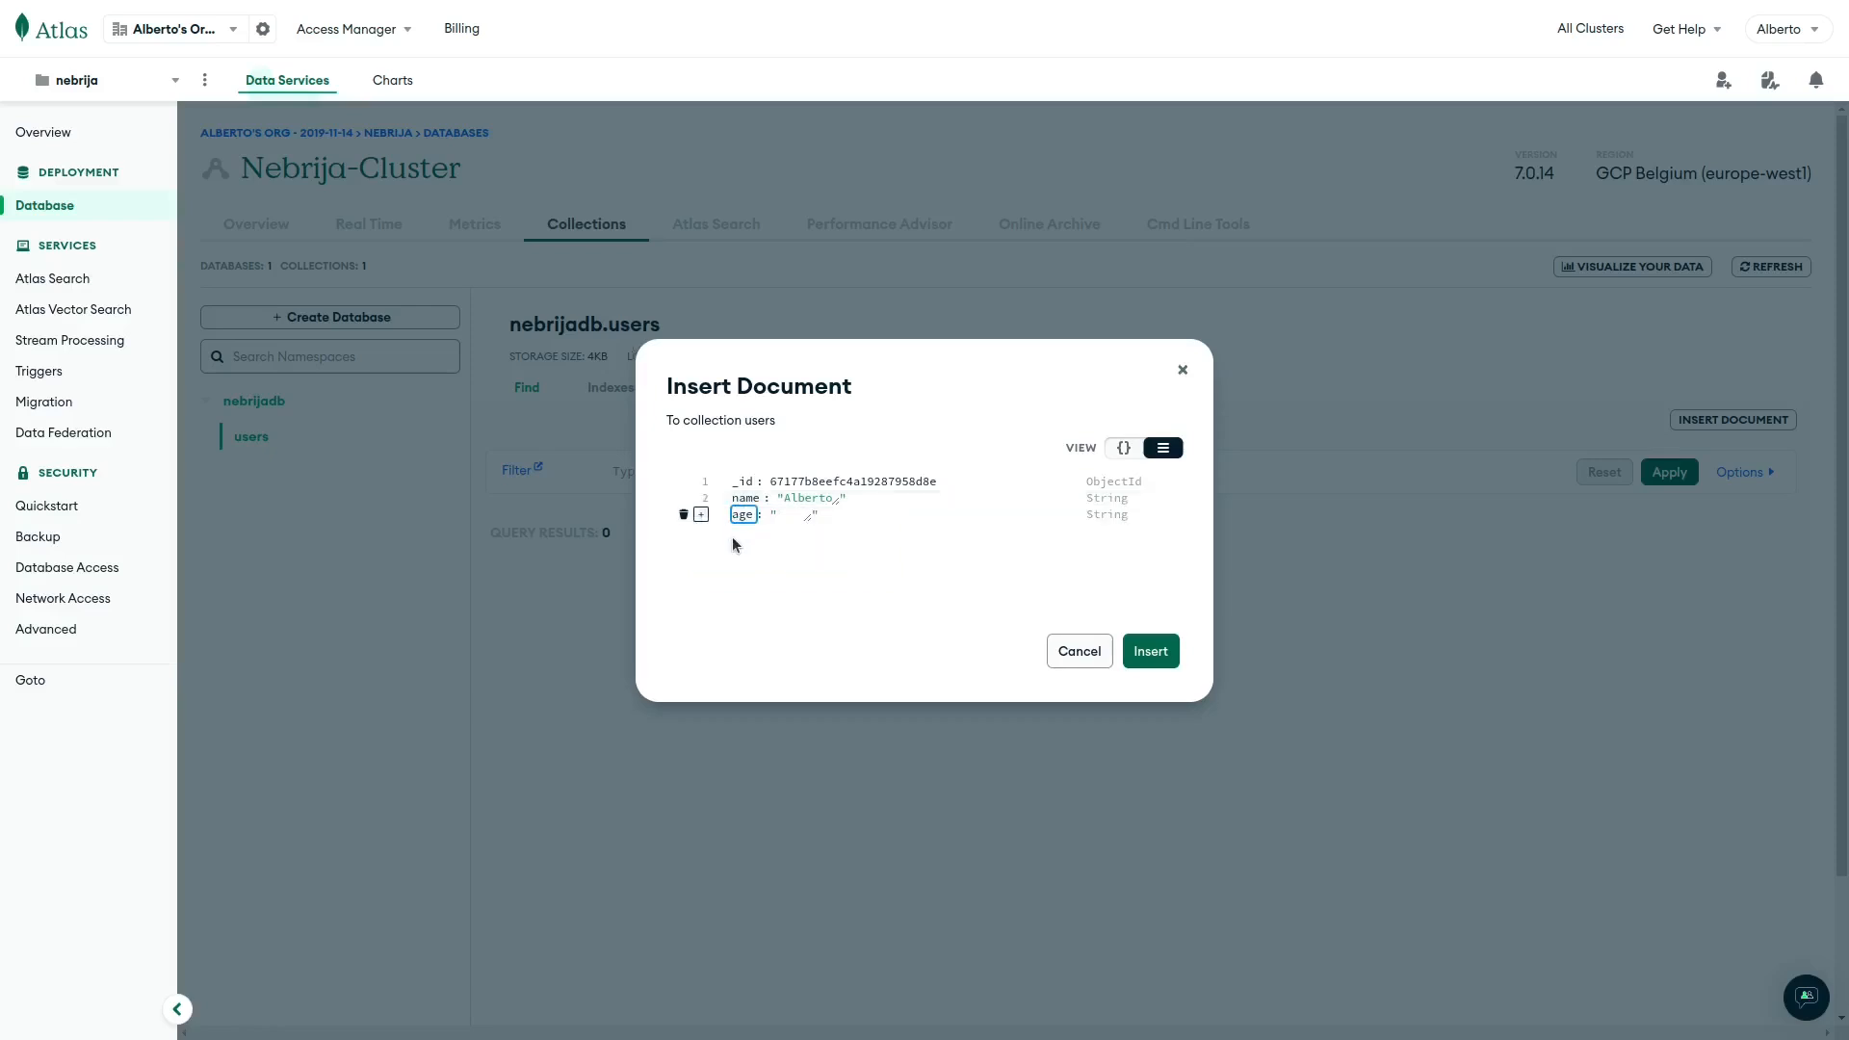
left_click(807, 516)
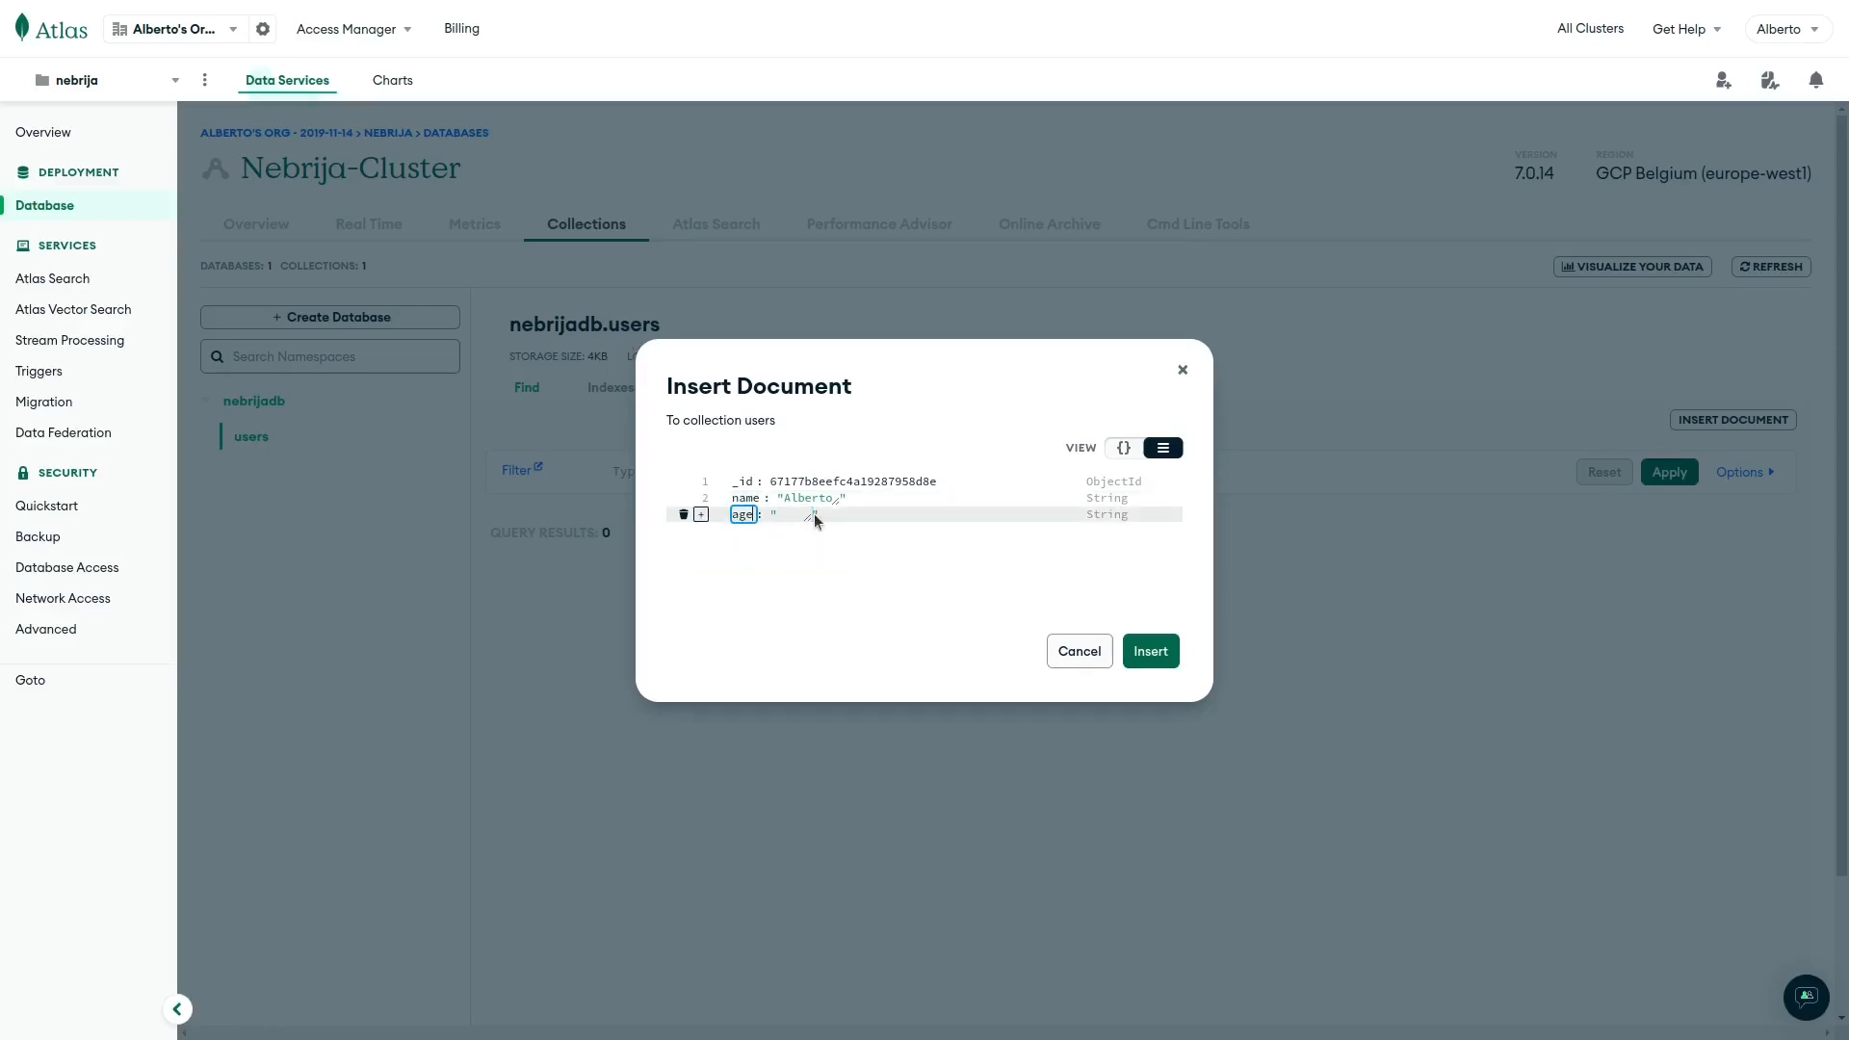
left_click(1114, 516)
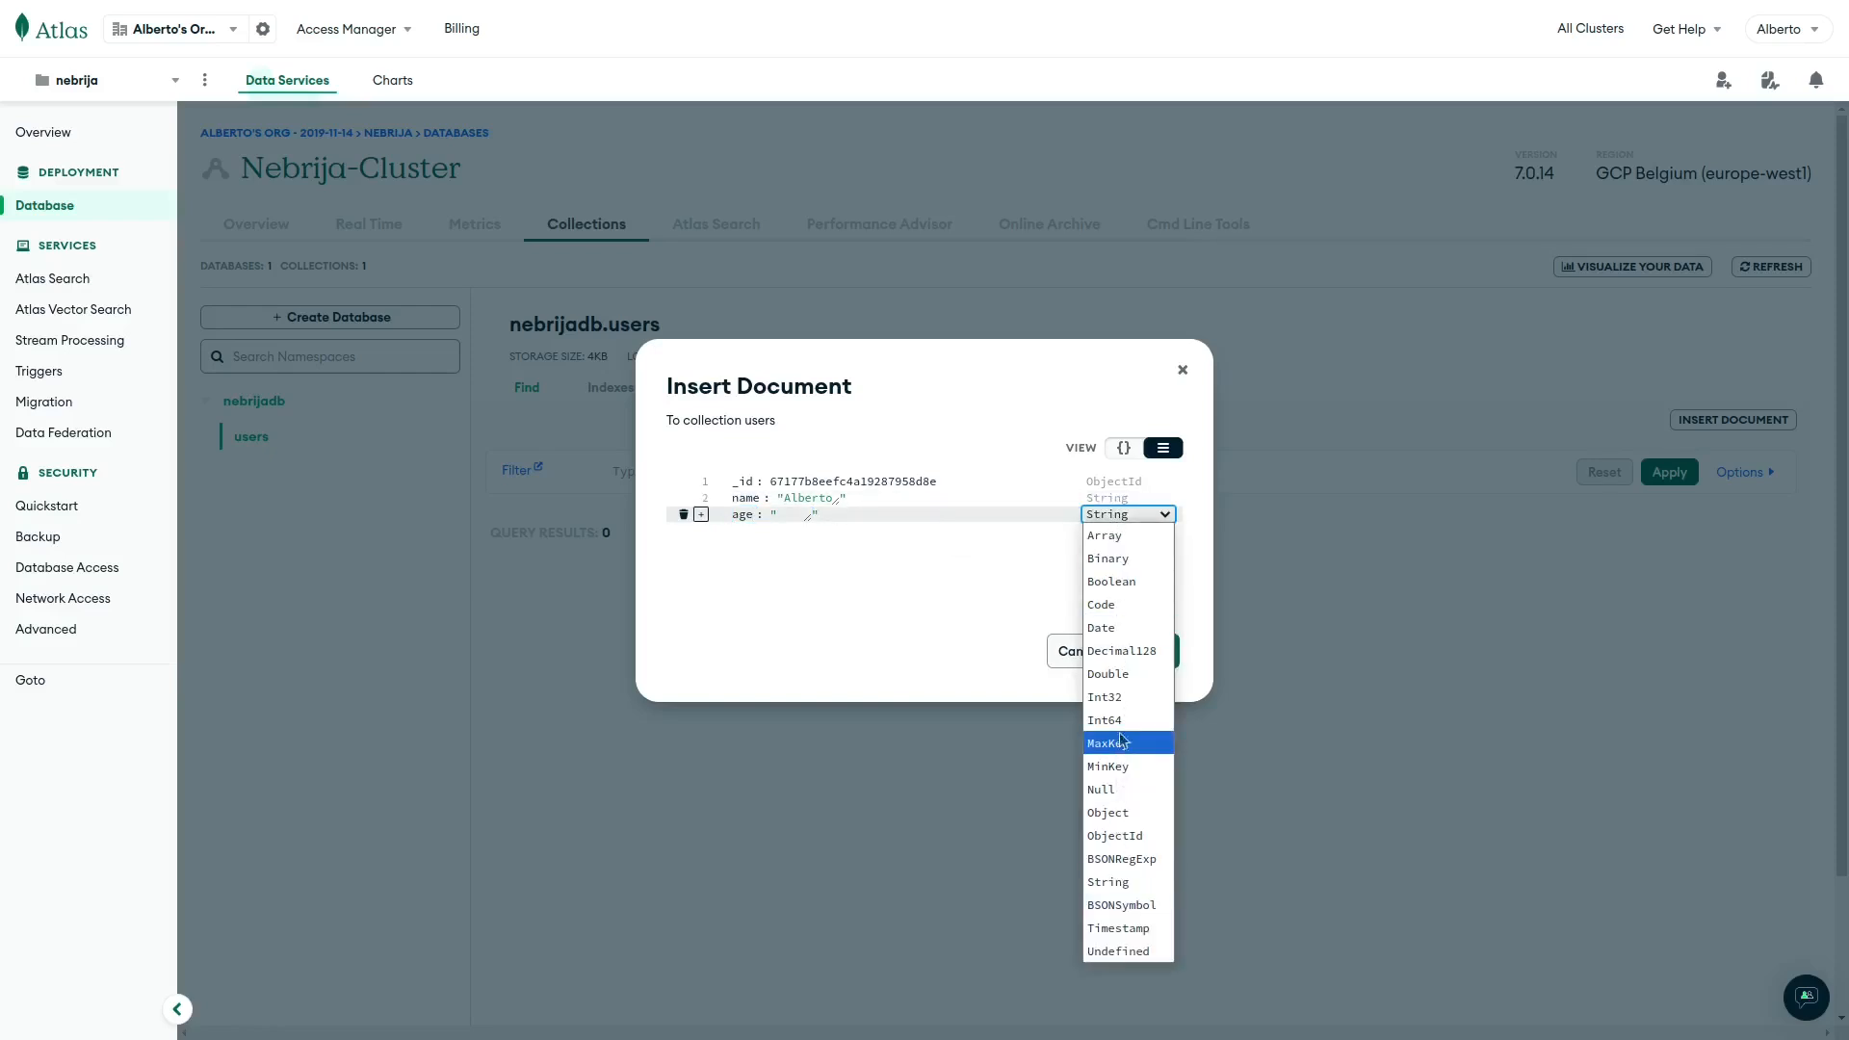
left_click(1117, 697)
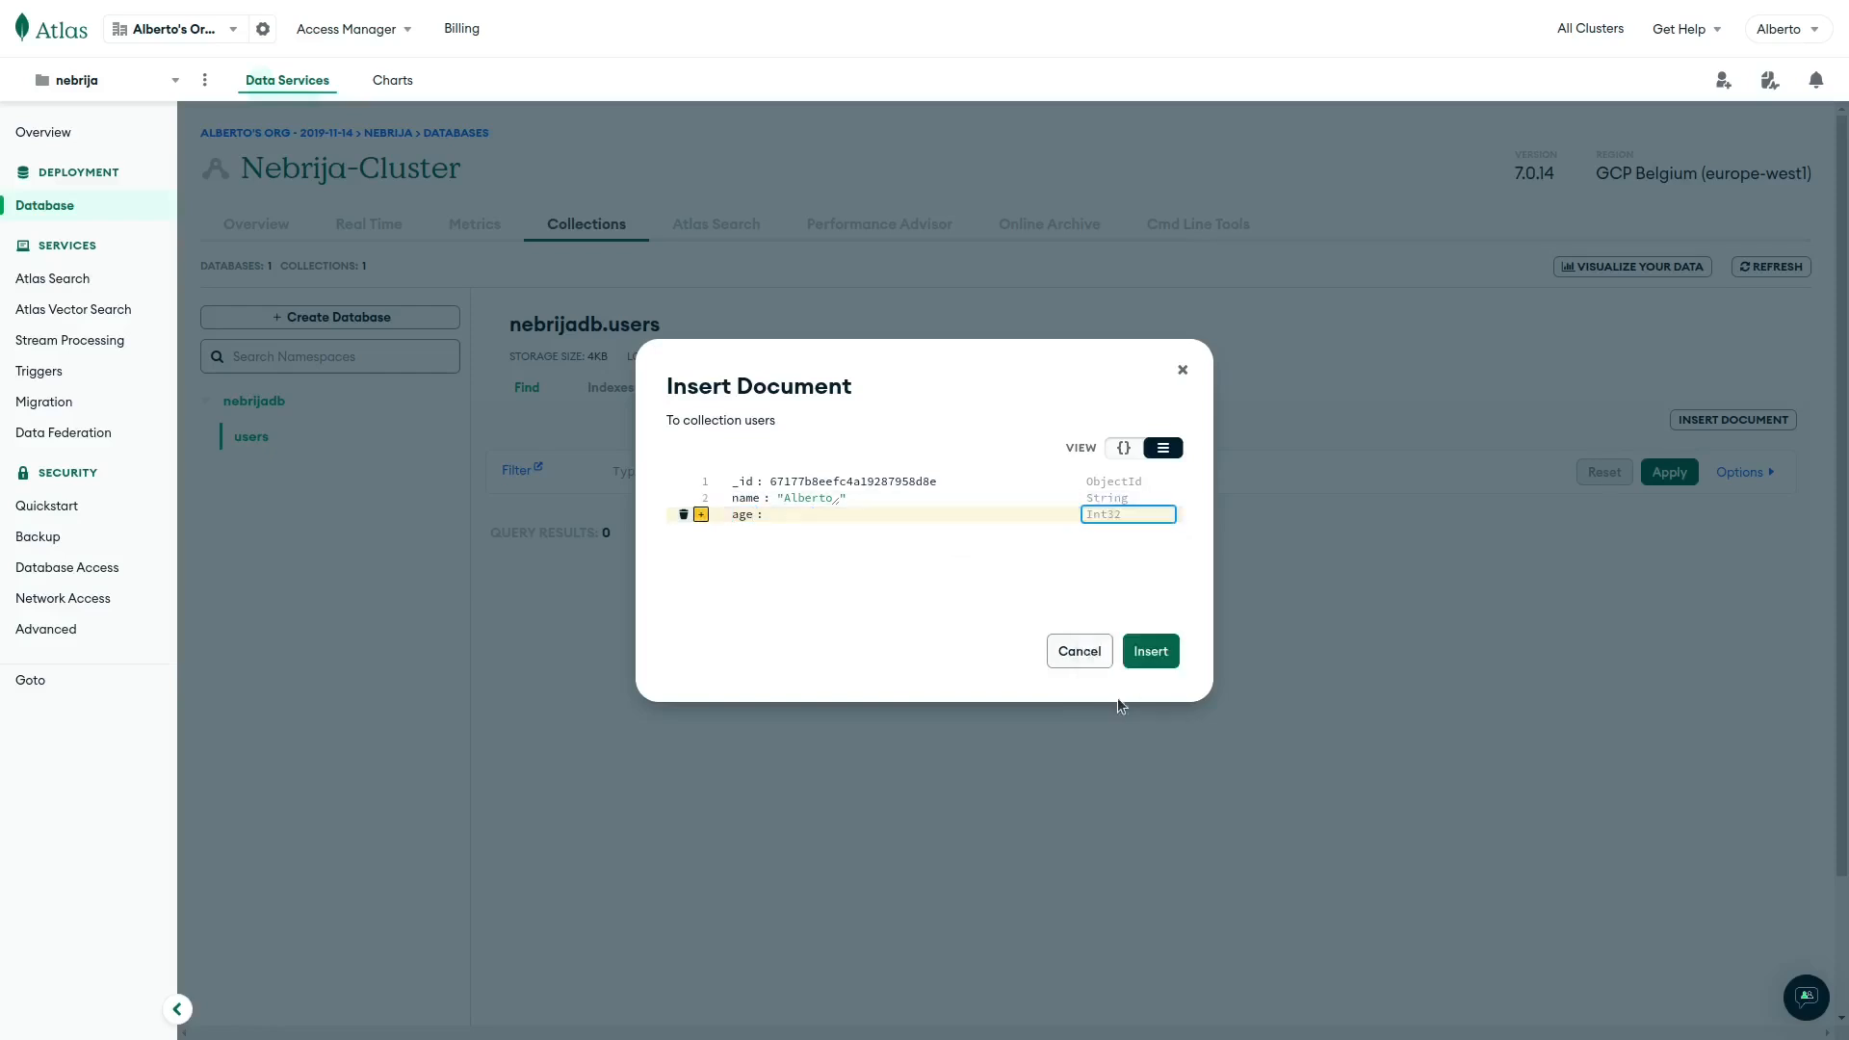
left_click(772, 517)
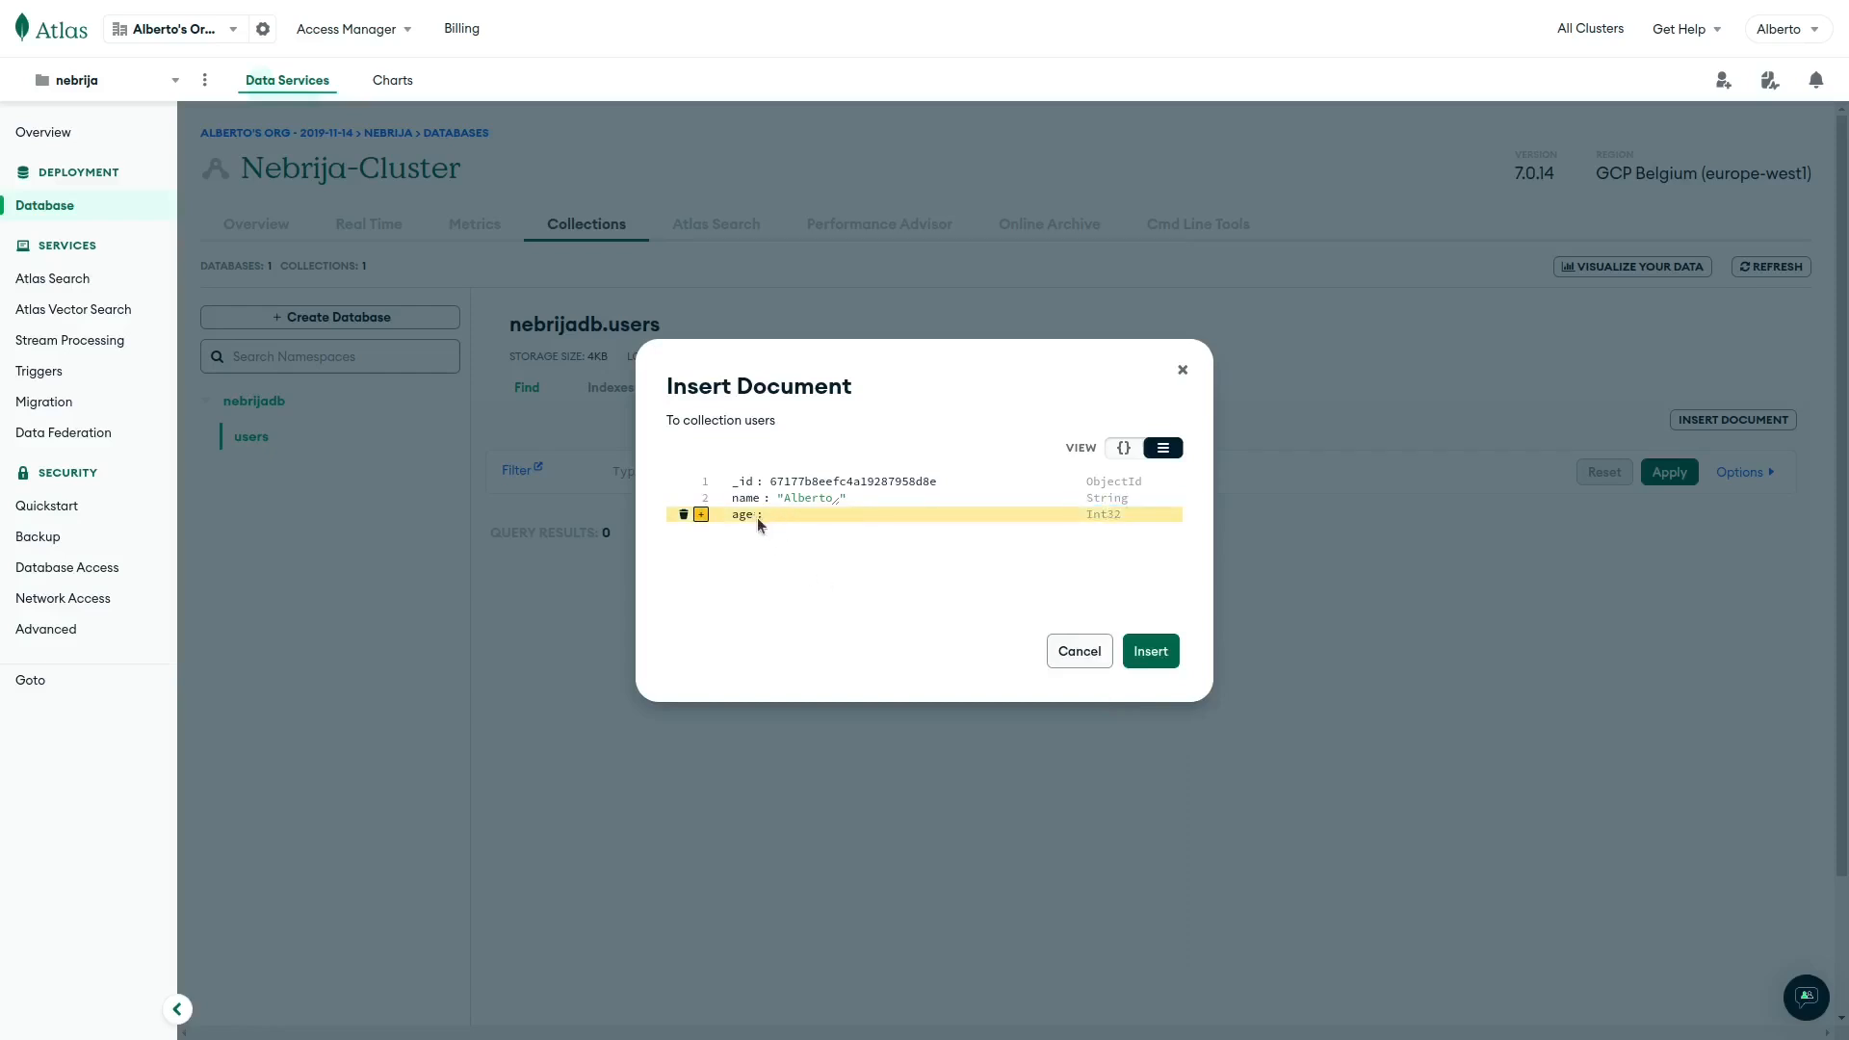
left_click(755, 516)
key("Tab")
type("3")
left_click(1149, 655)
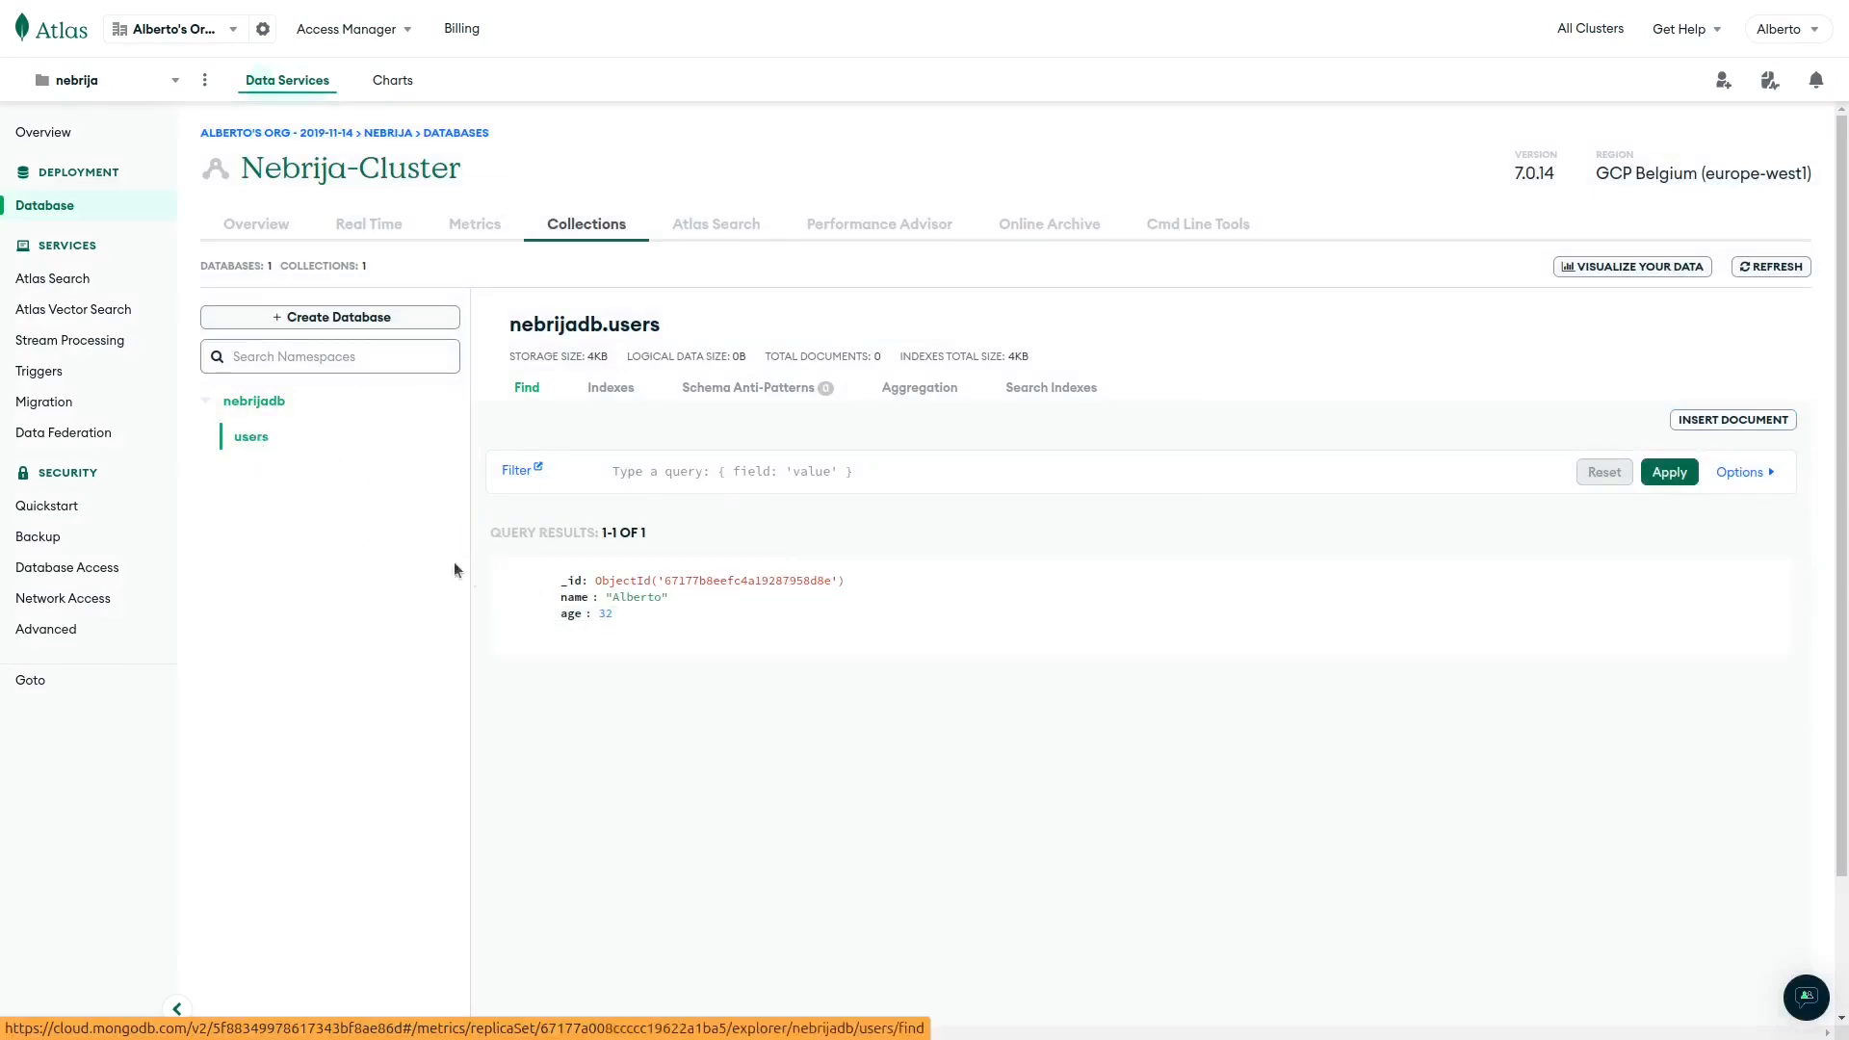
Check the nebrijadb.users Find results listing 1 of 1 document.
mouse_move(622, 626)
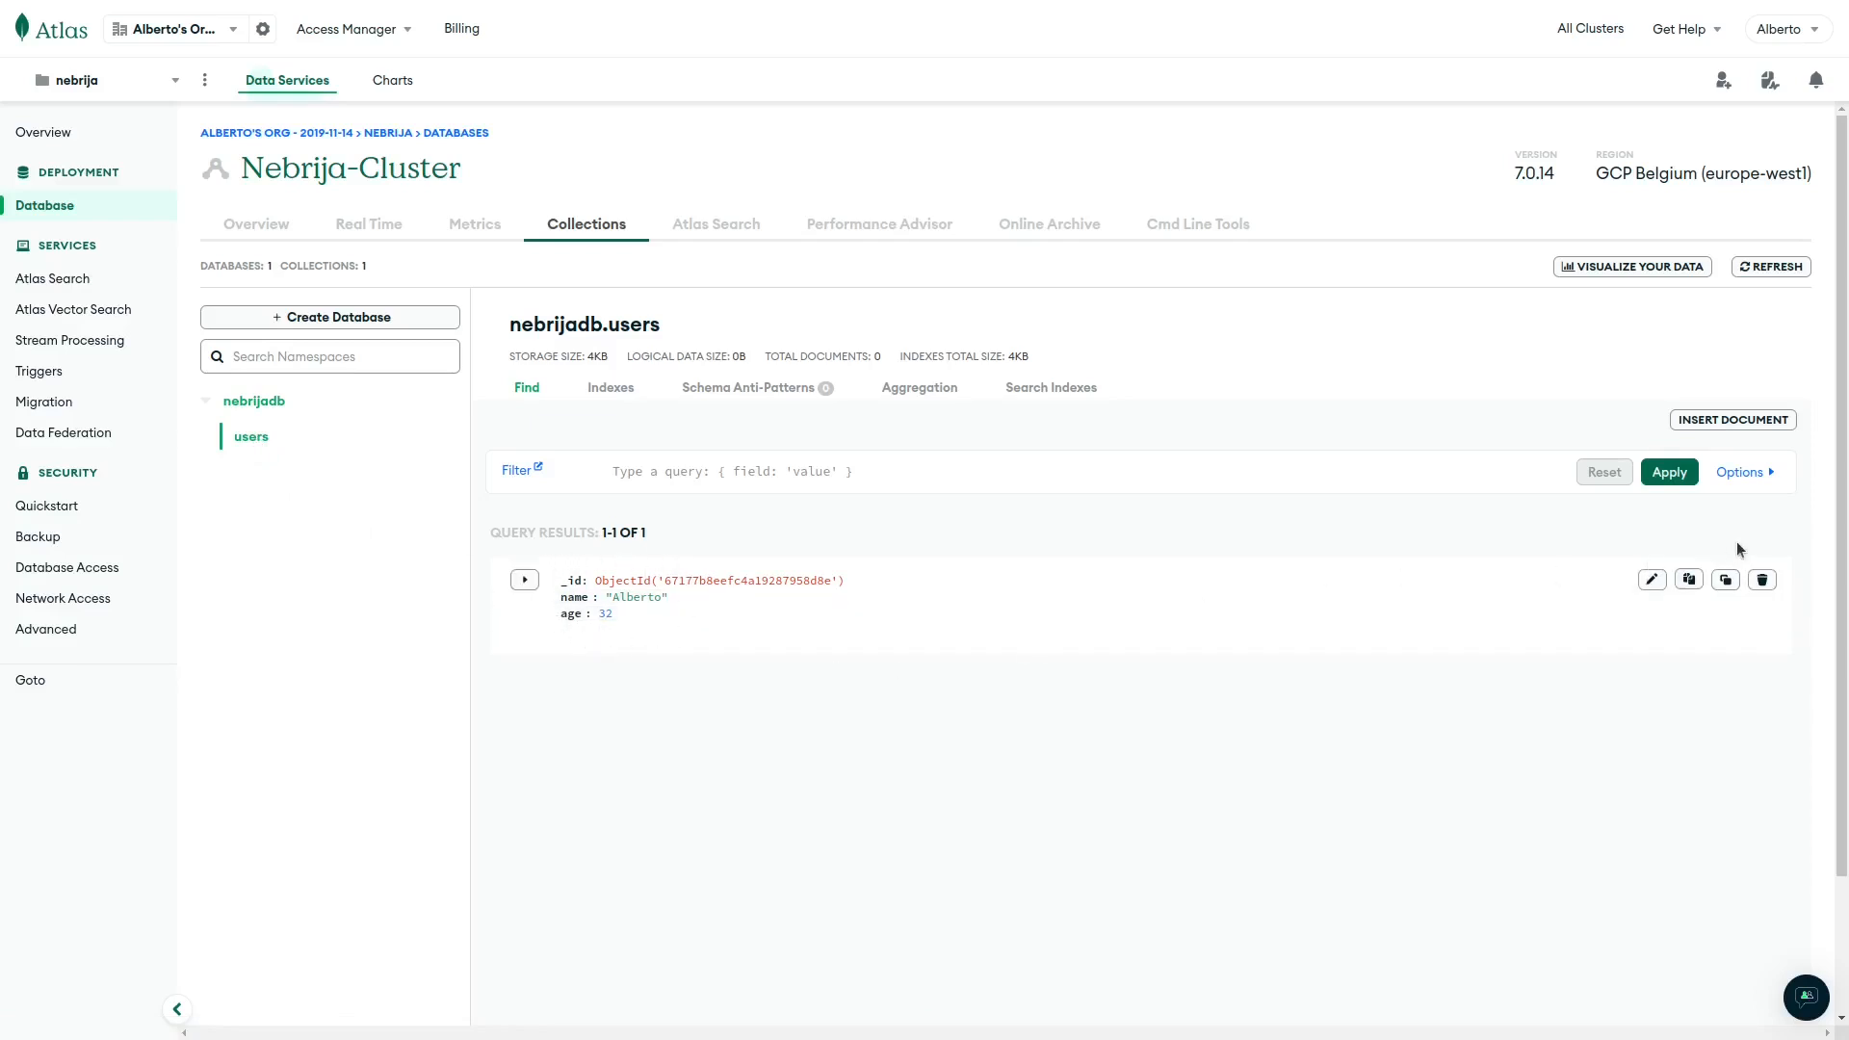
Start a second users document with a name field holding a string value.
left_click(1732, 420)
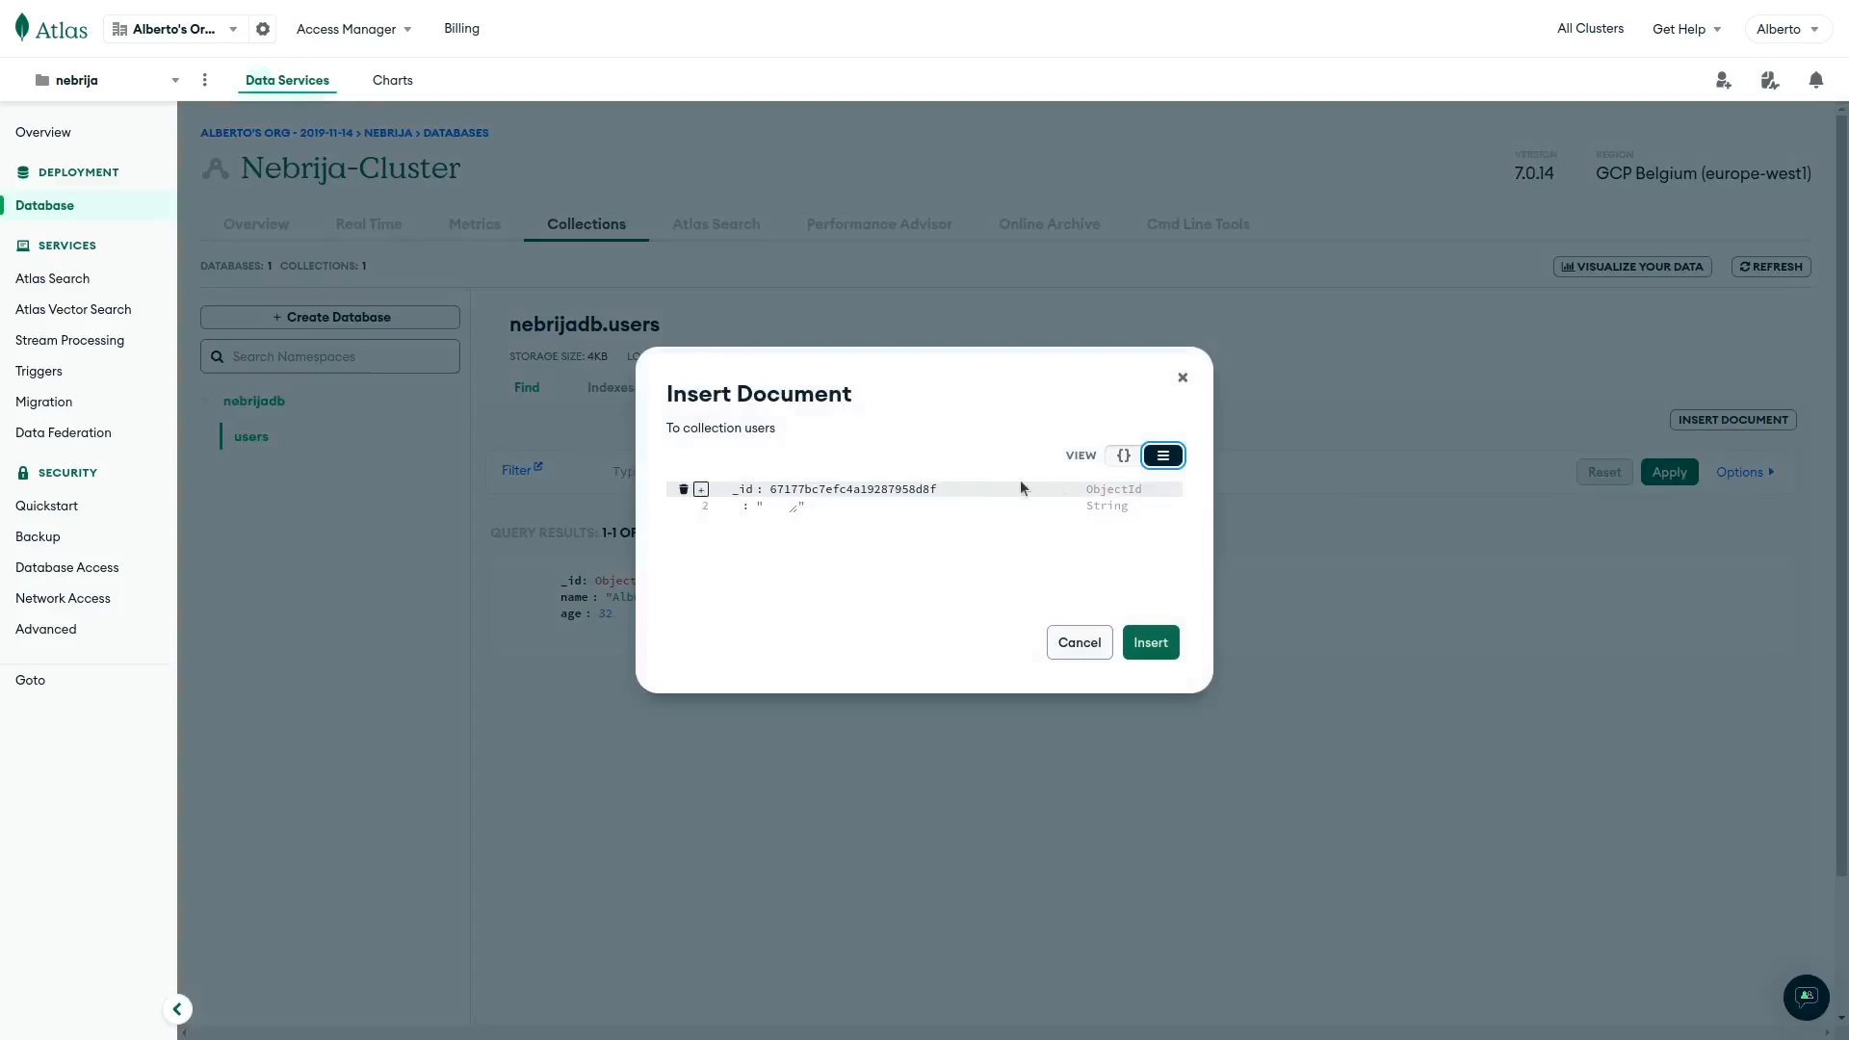
left_click(734, 506)
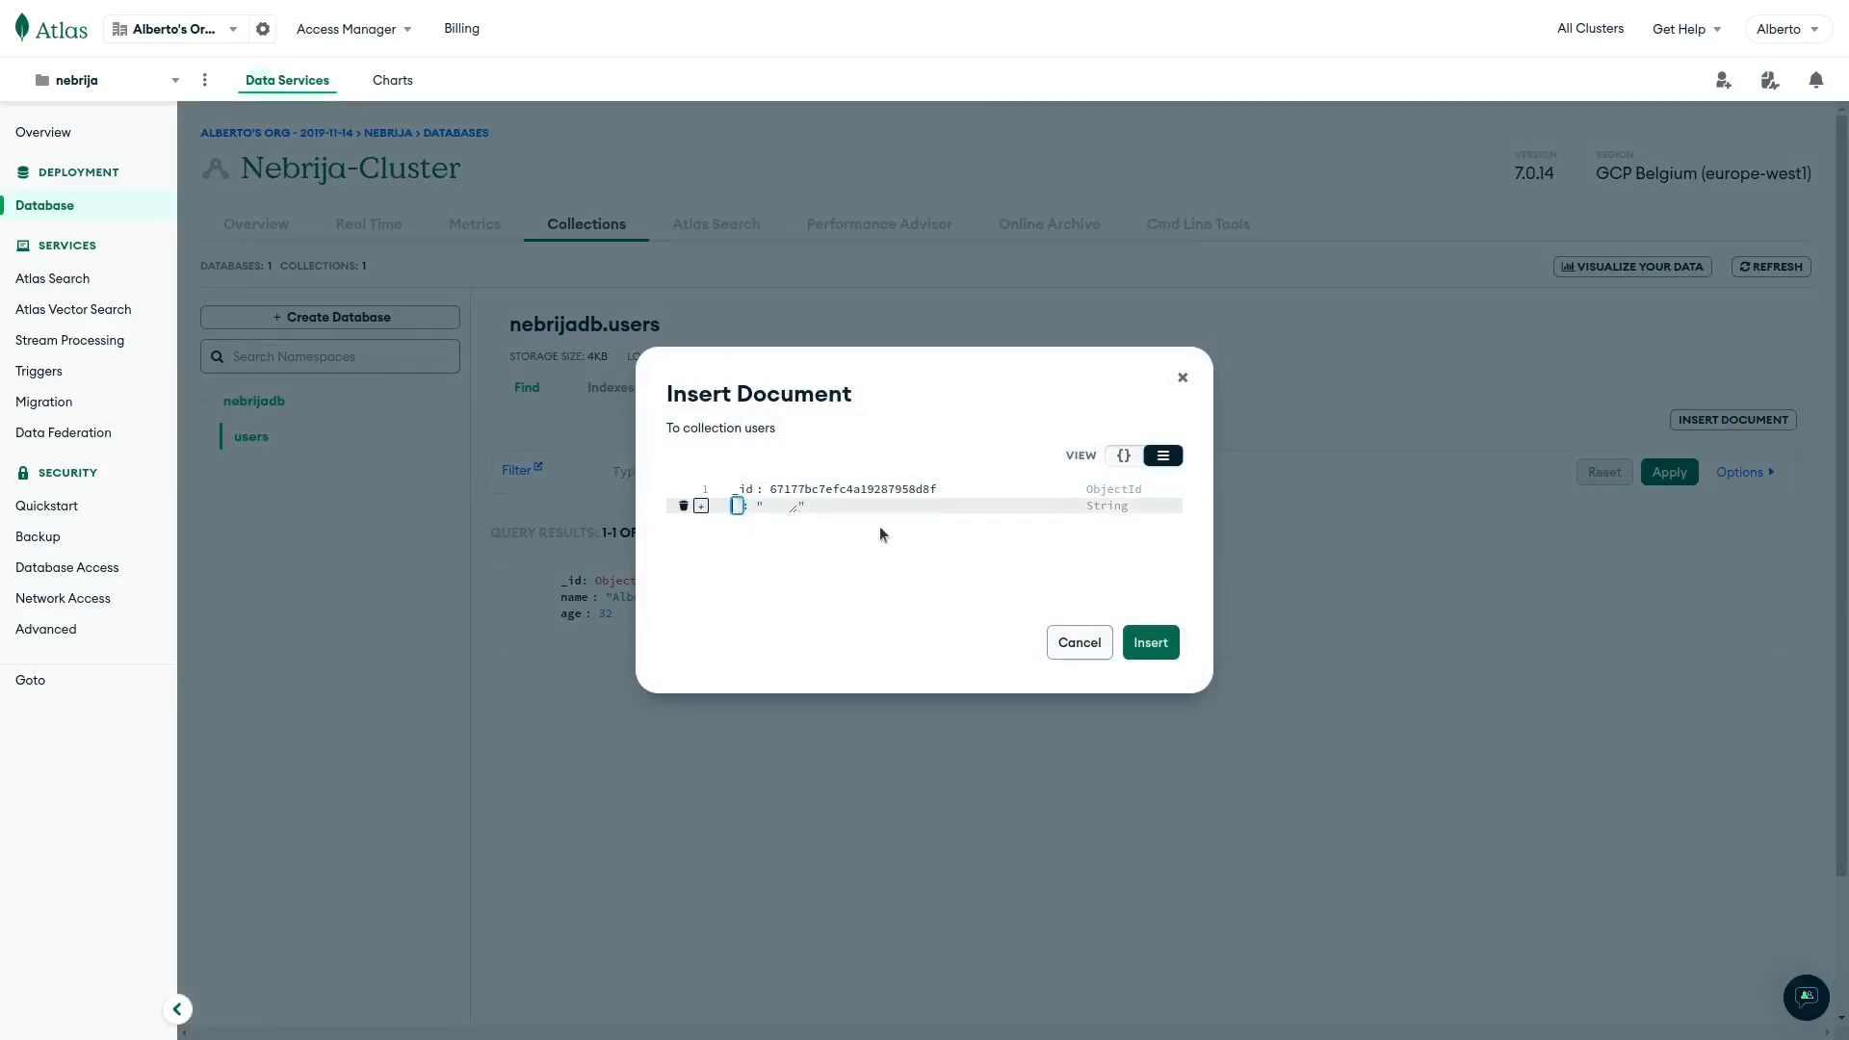
type("name")
key("Tab")
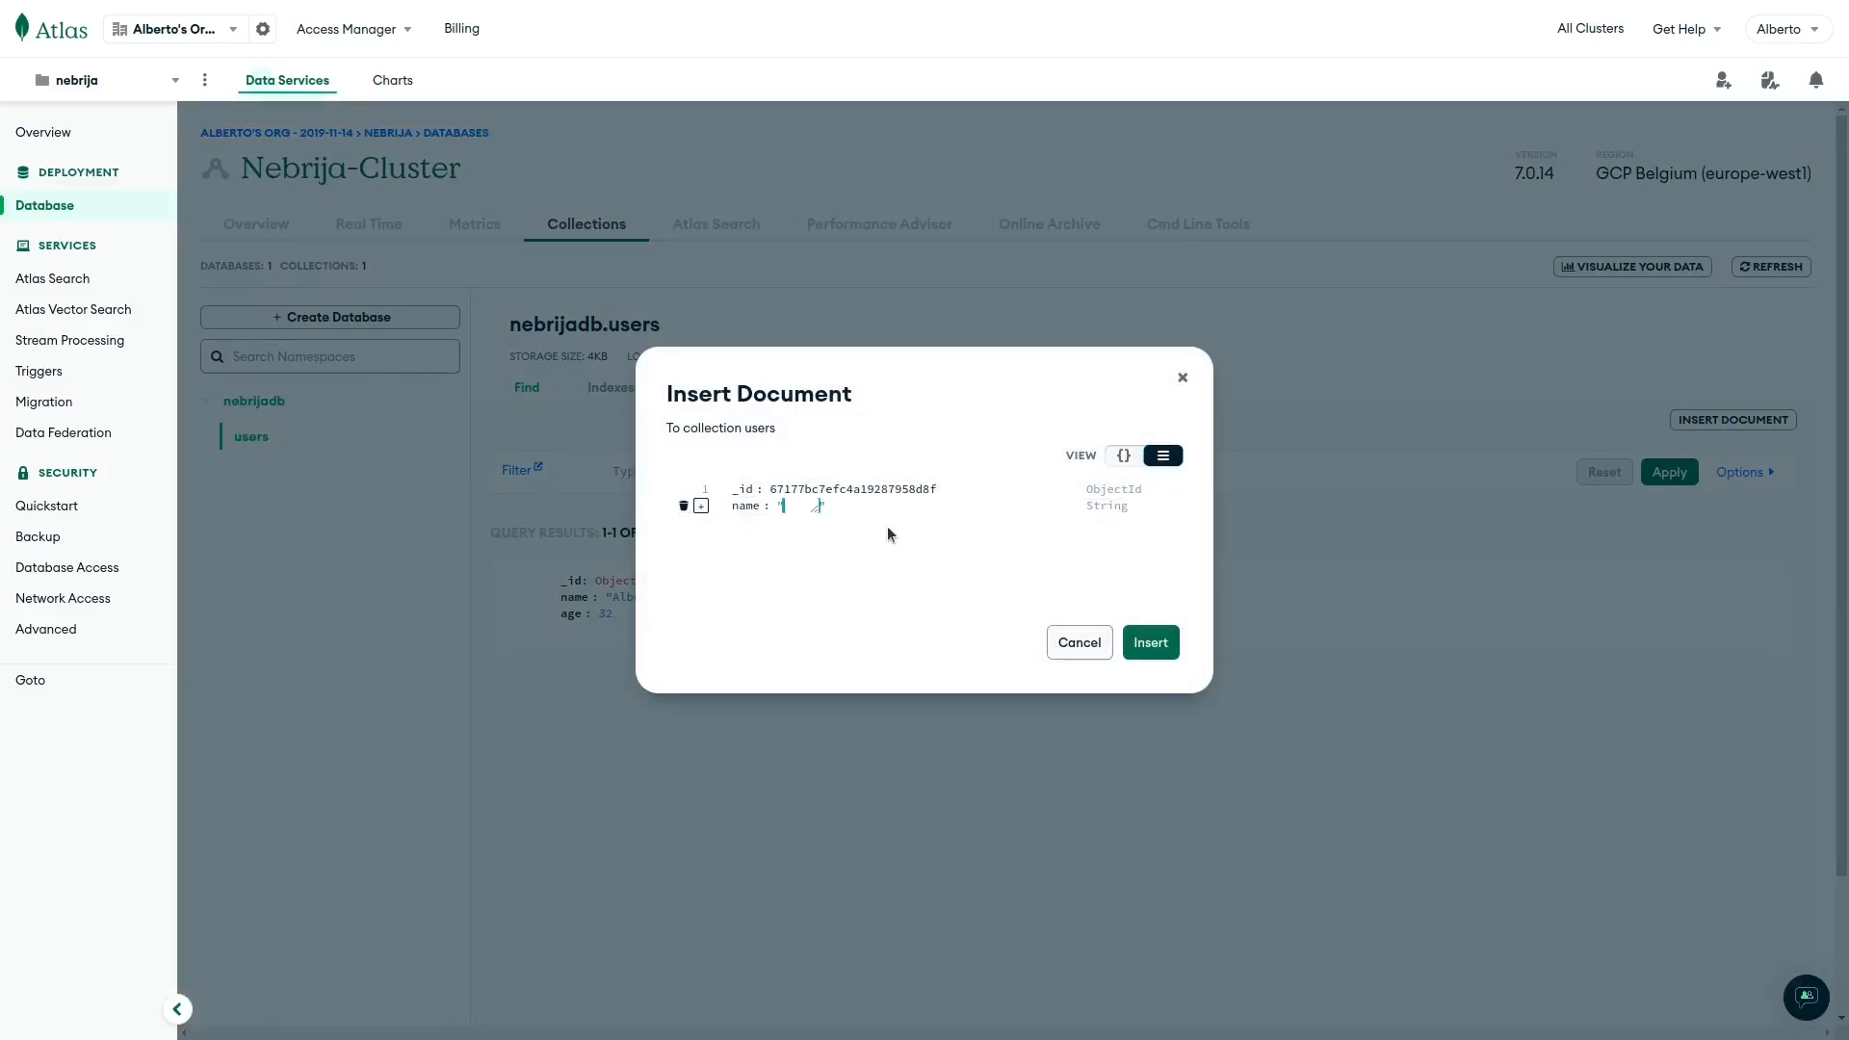
type("Luis")
key("Tab")
key("Tab")
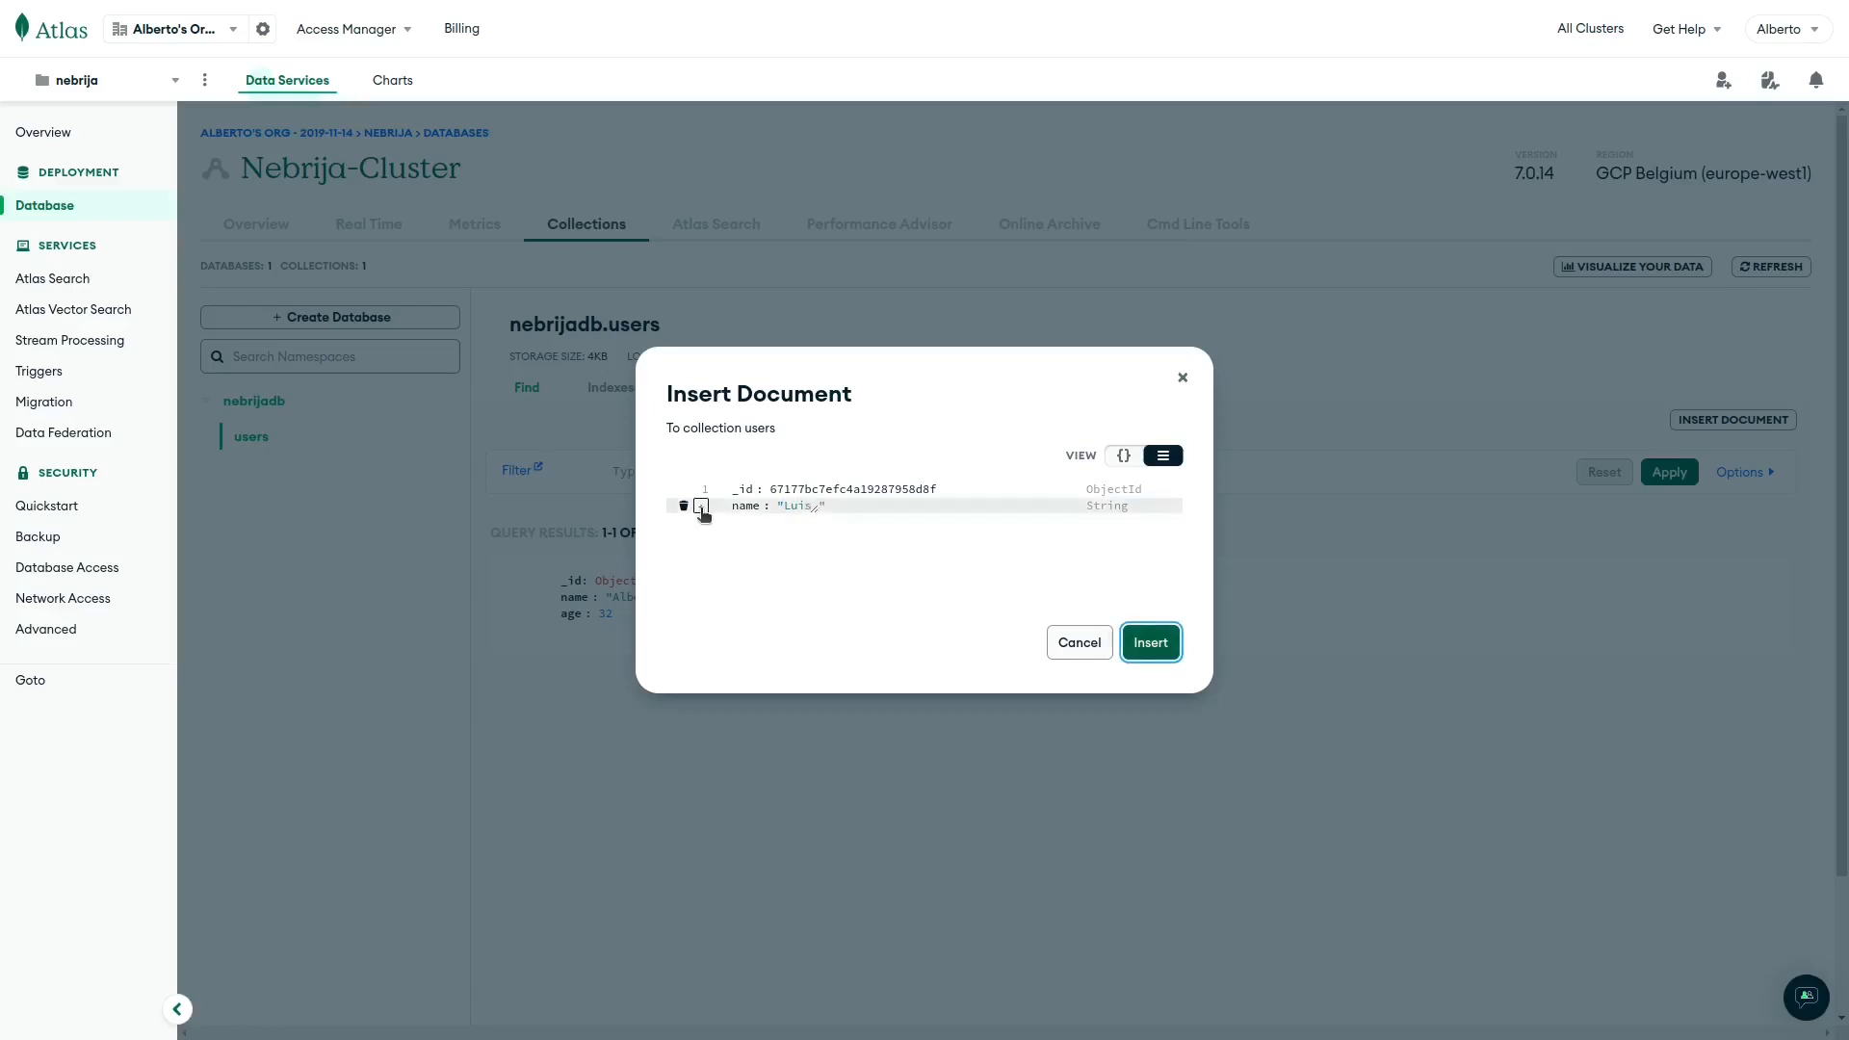
Add an Int32 age field of 22 and insert the second document.
left_click(701, 510)
left_click(829, 551)
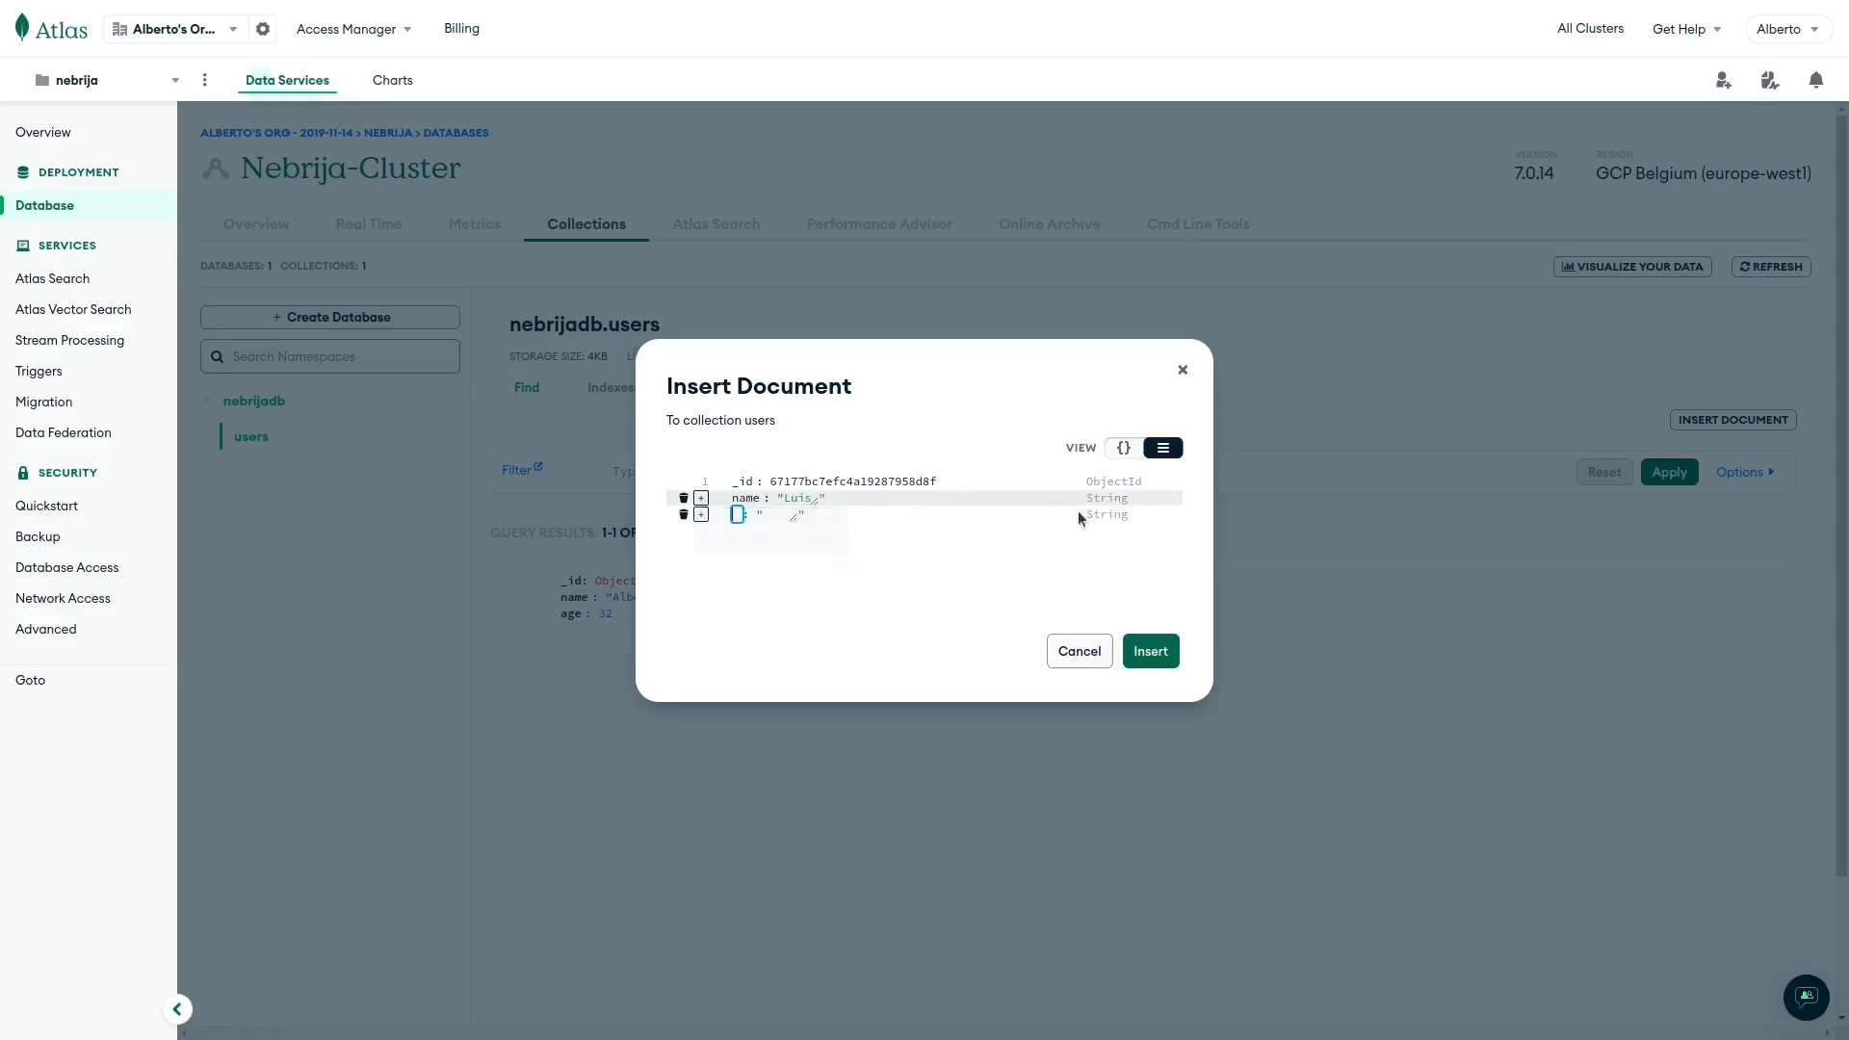
left_click(1109, 515)
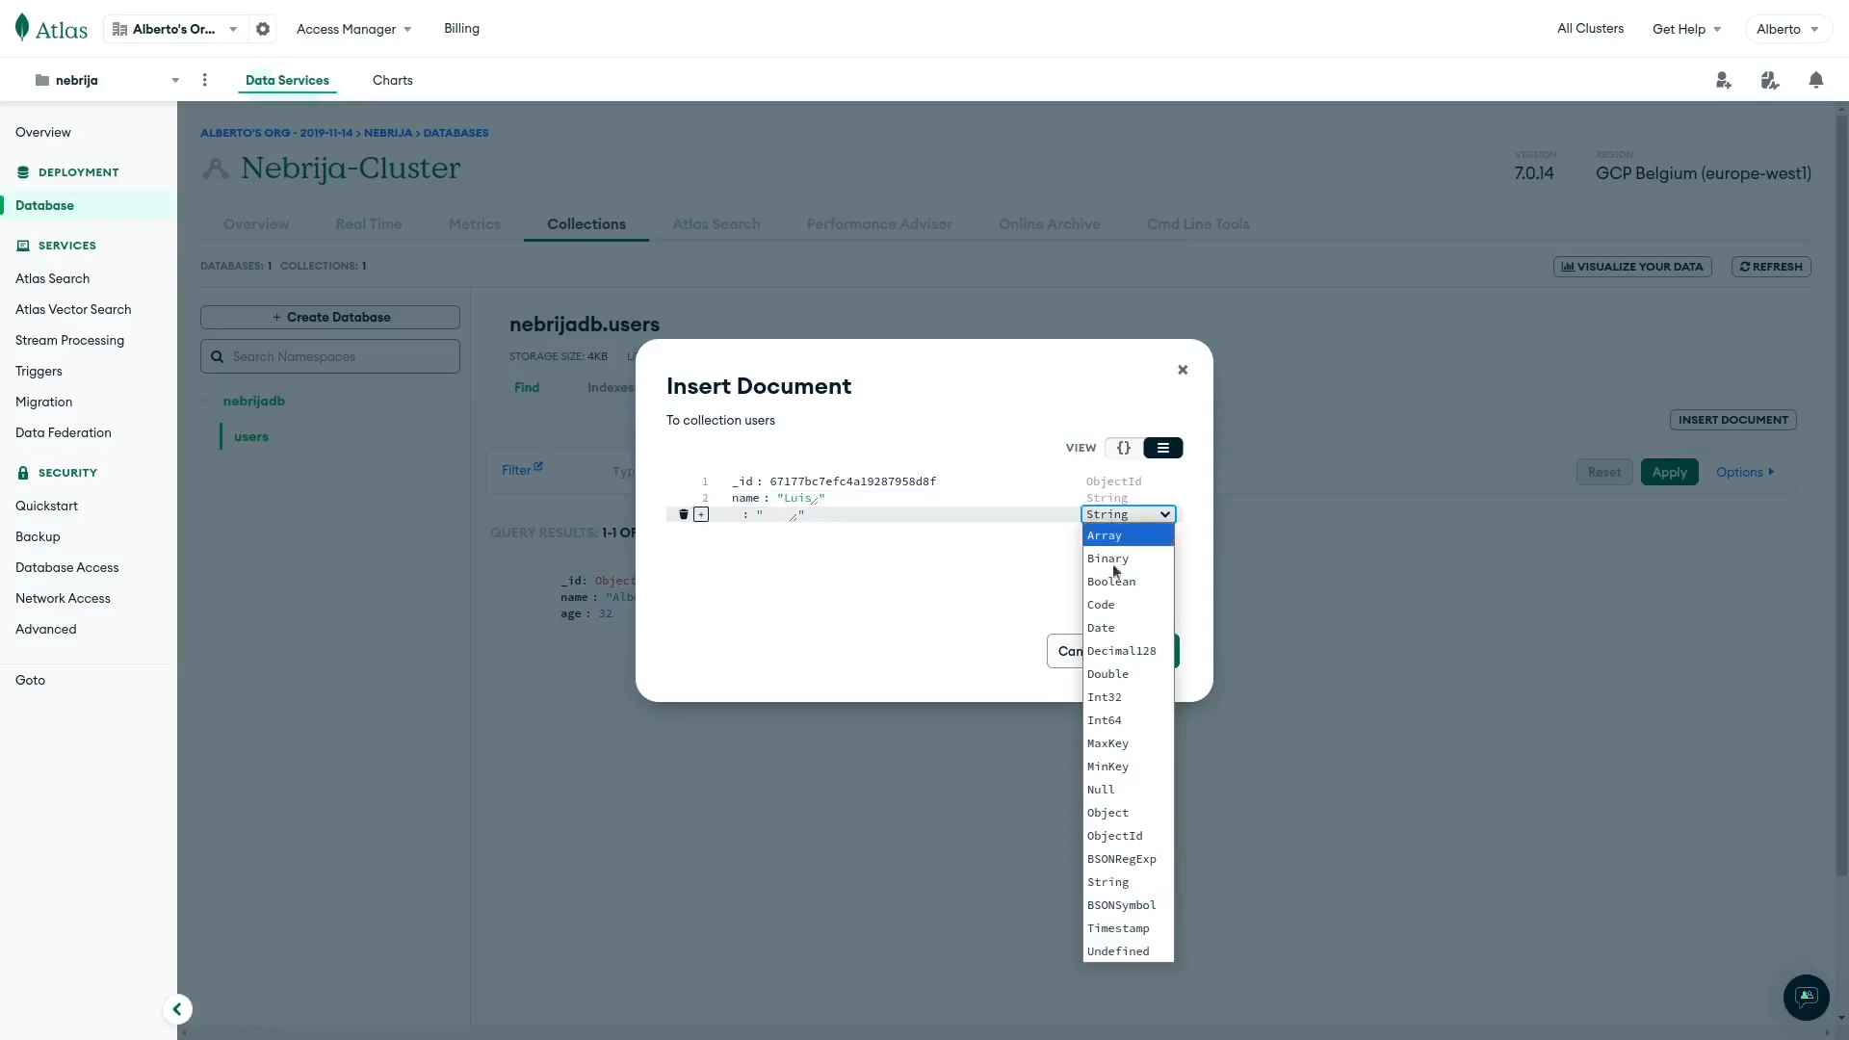
left_click(1123, 695)
type("age")
key("Tab")
type("22")
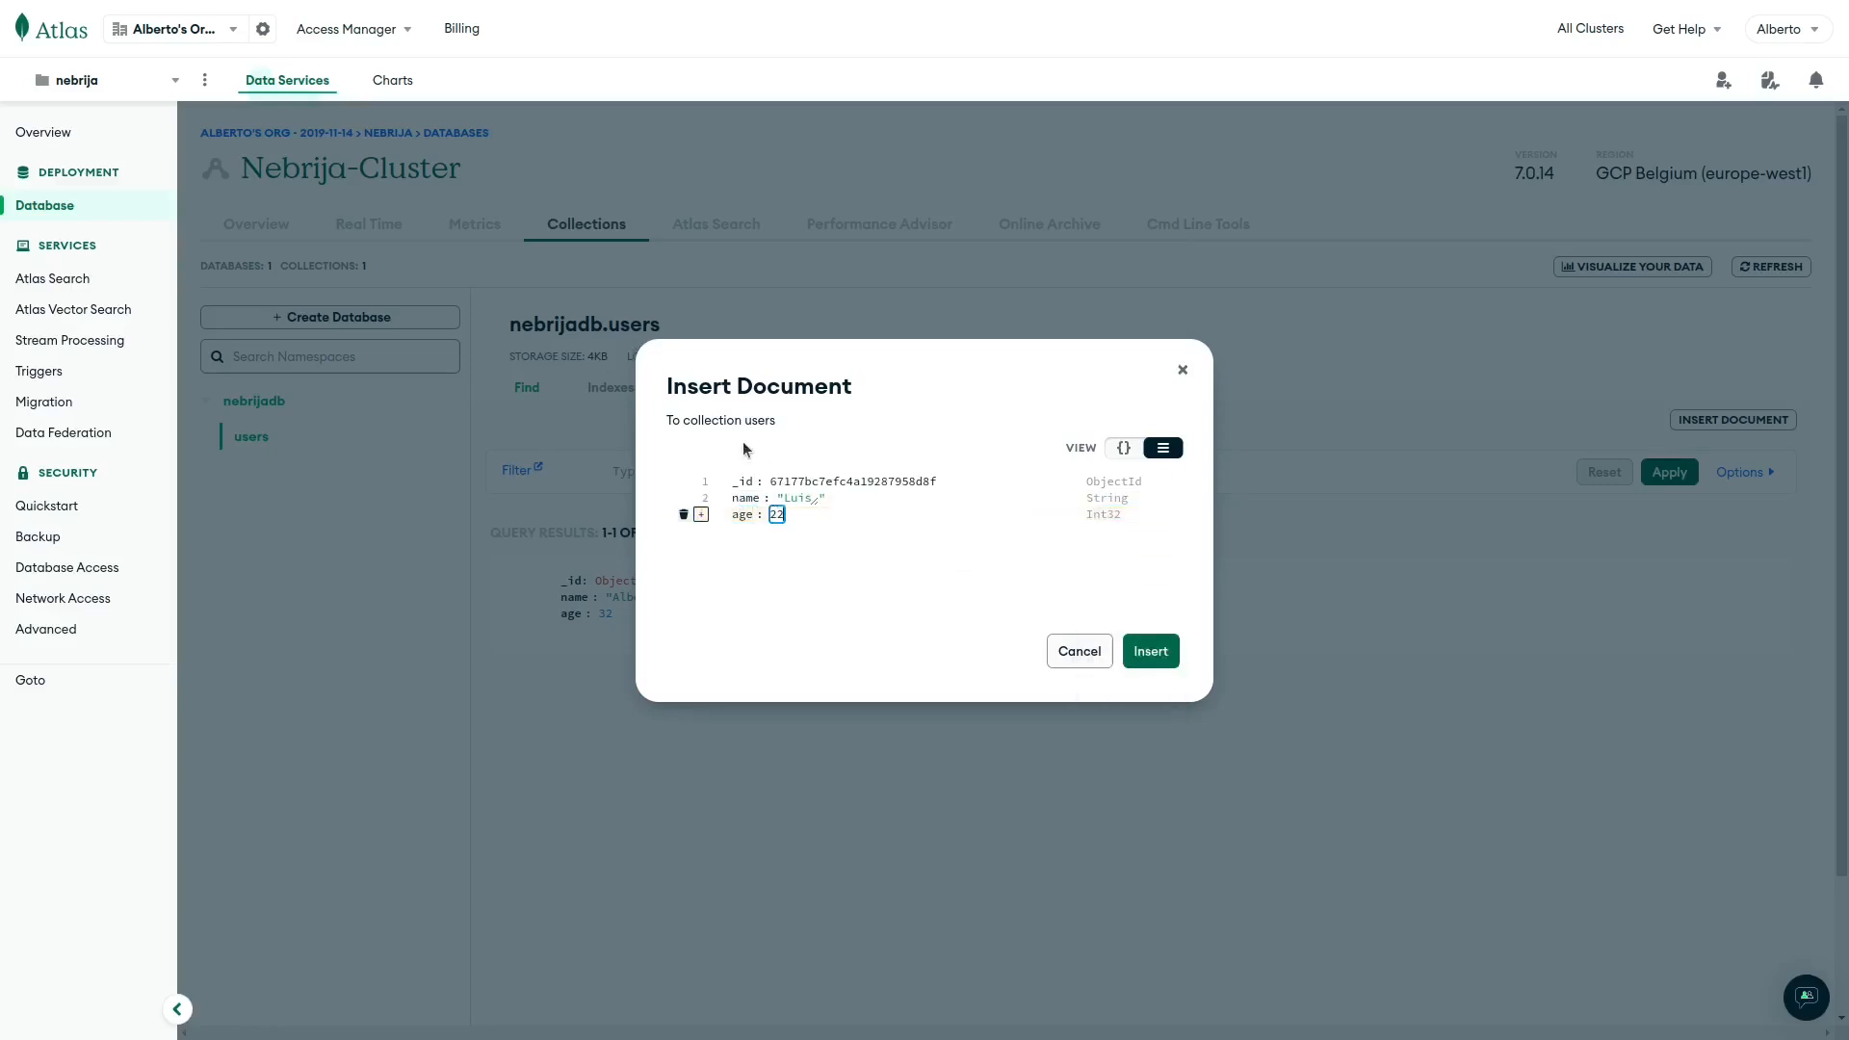
left_click(1152, 651)
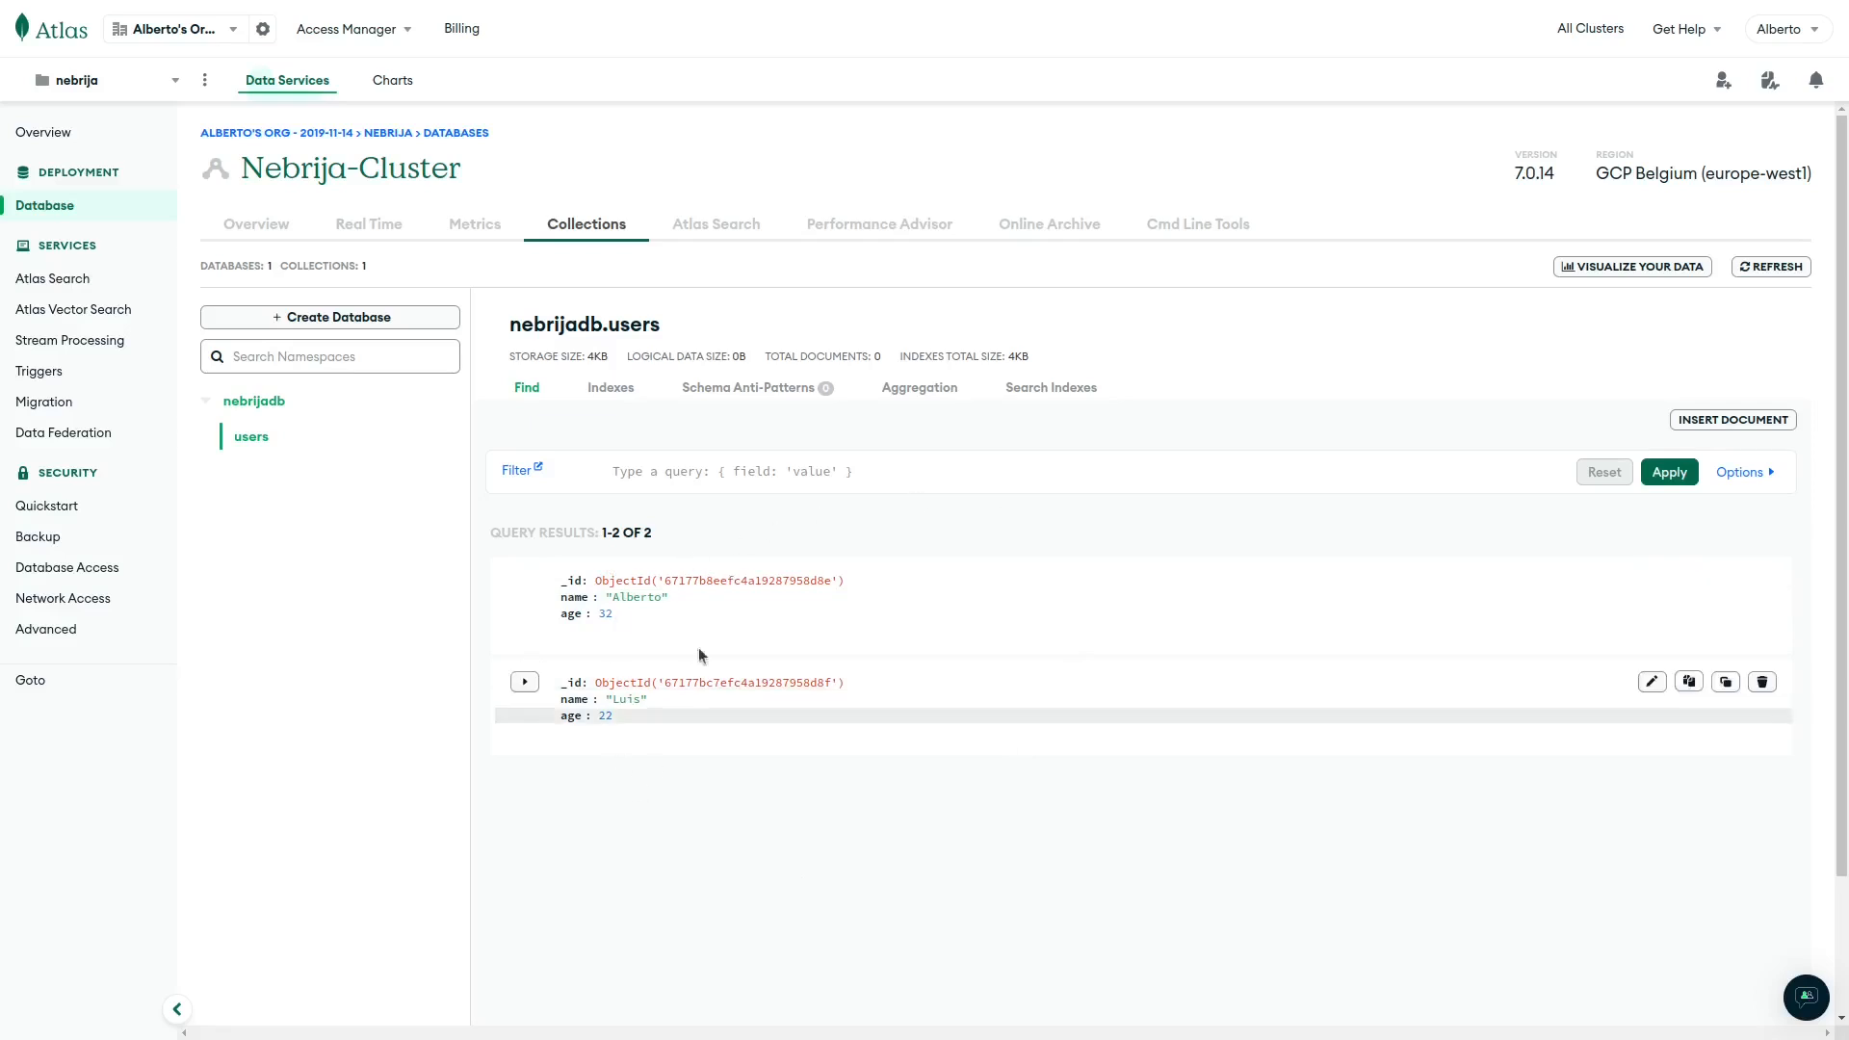
Filter nebrijadb.users by age 32, then by age 32 plus a name, then clear the filter.
left_click(734, 473)
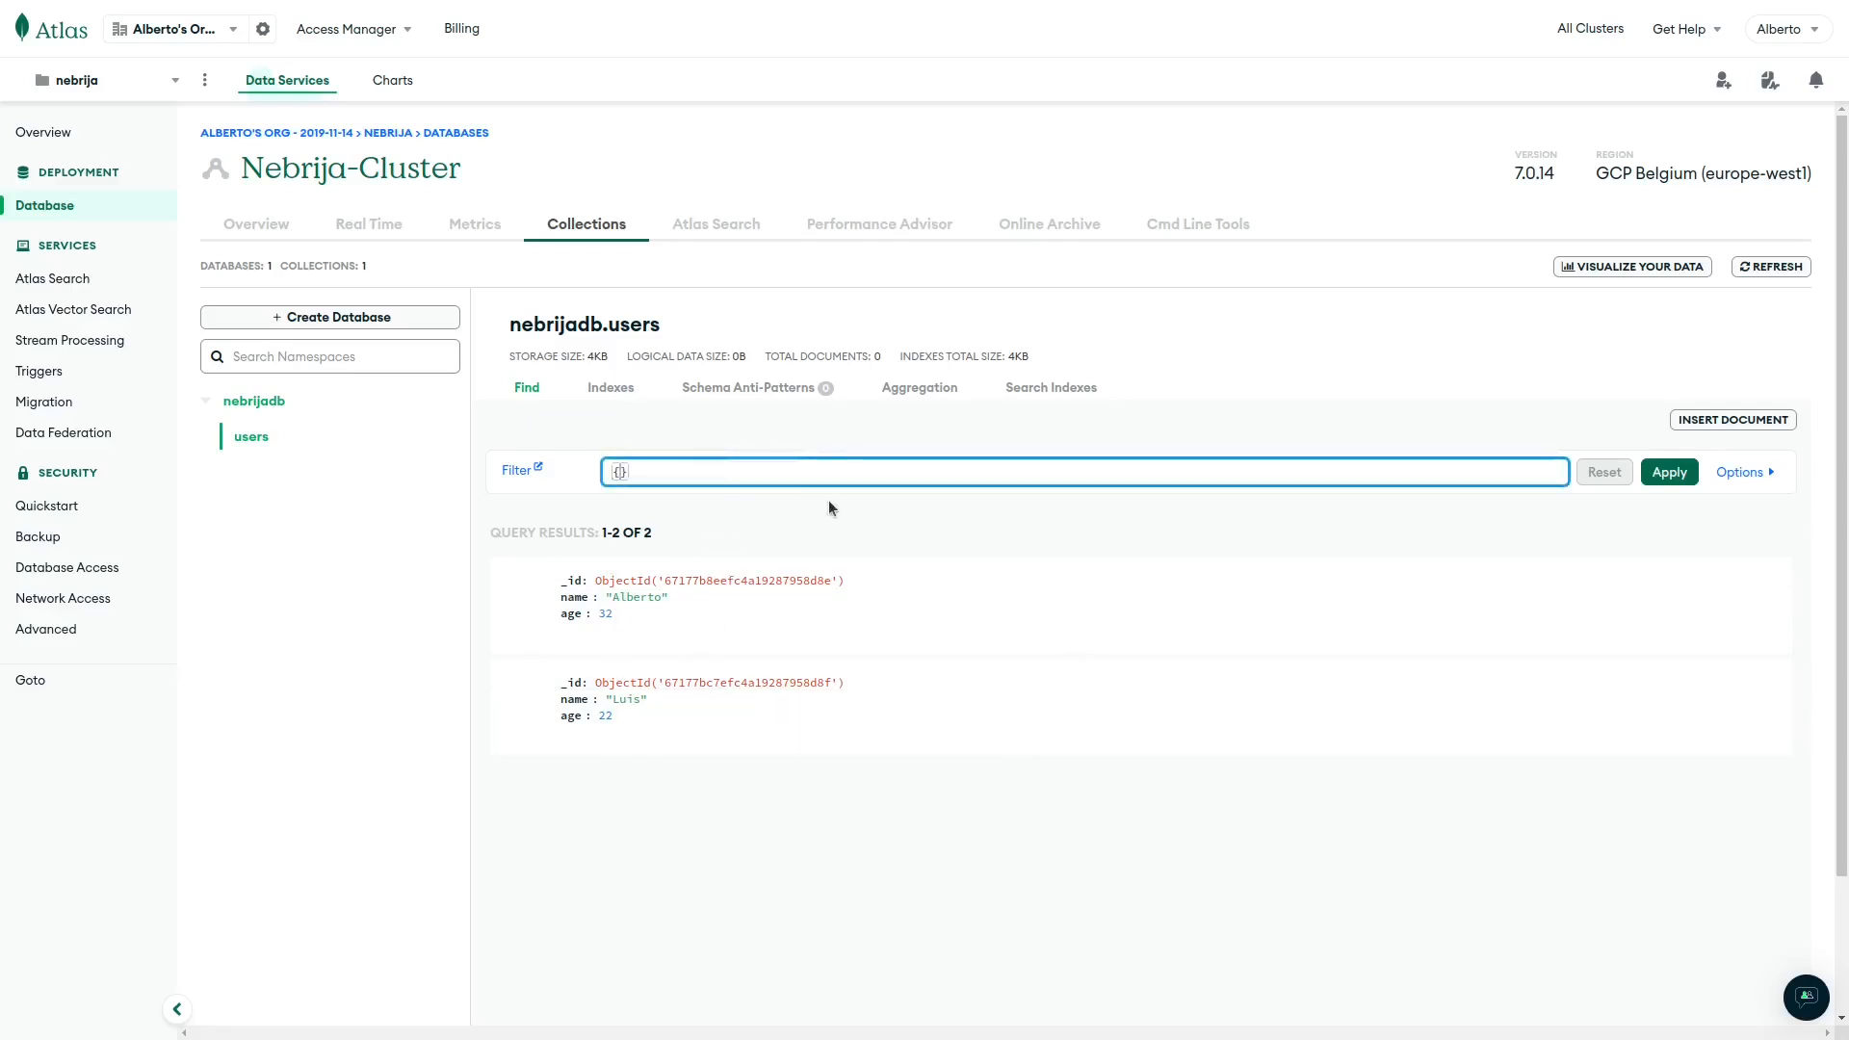
type("age: ")
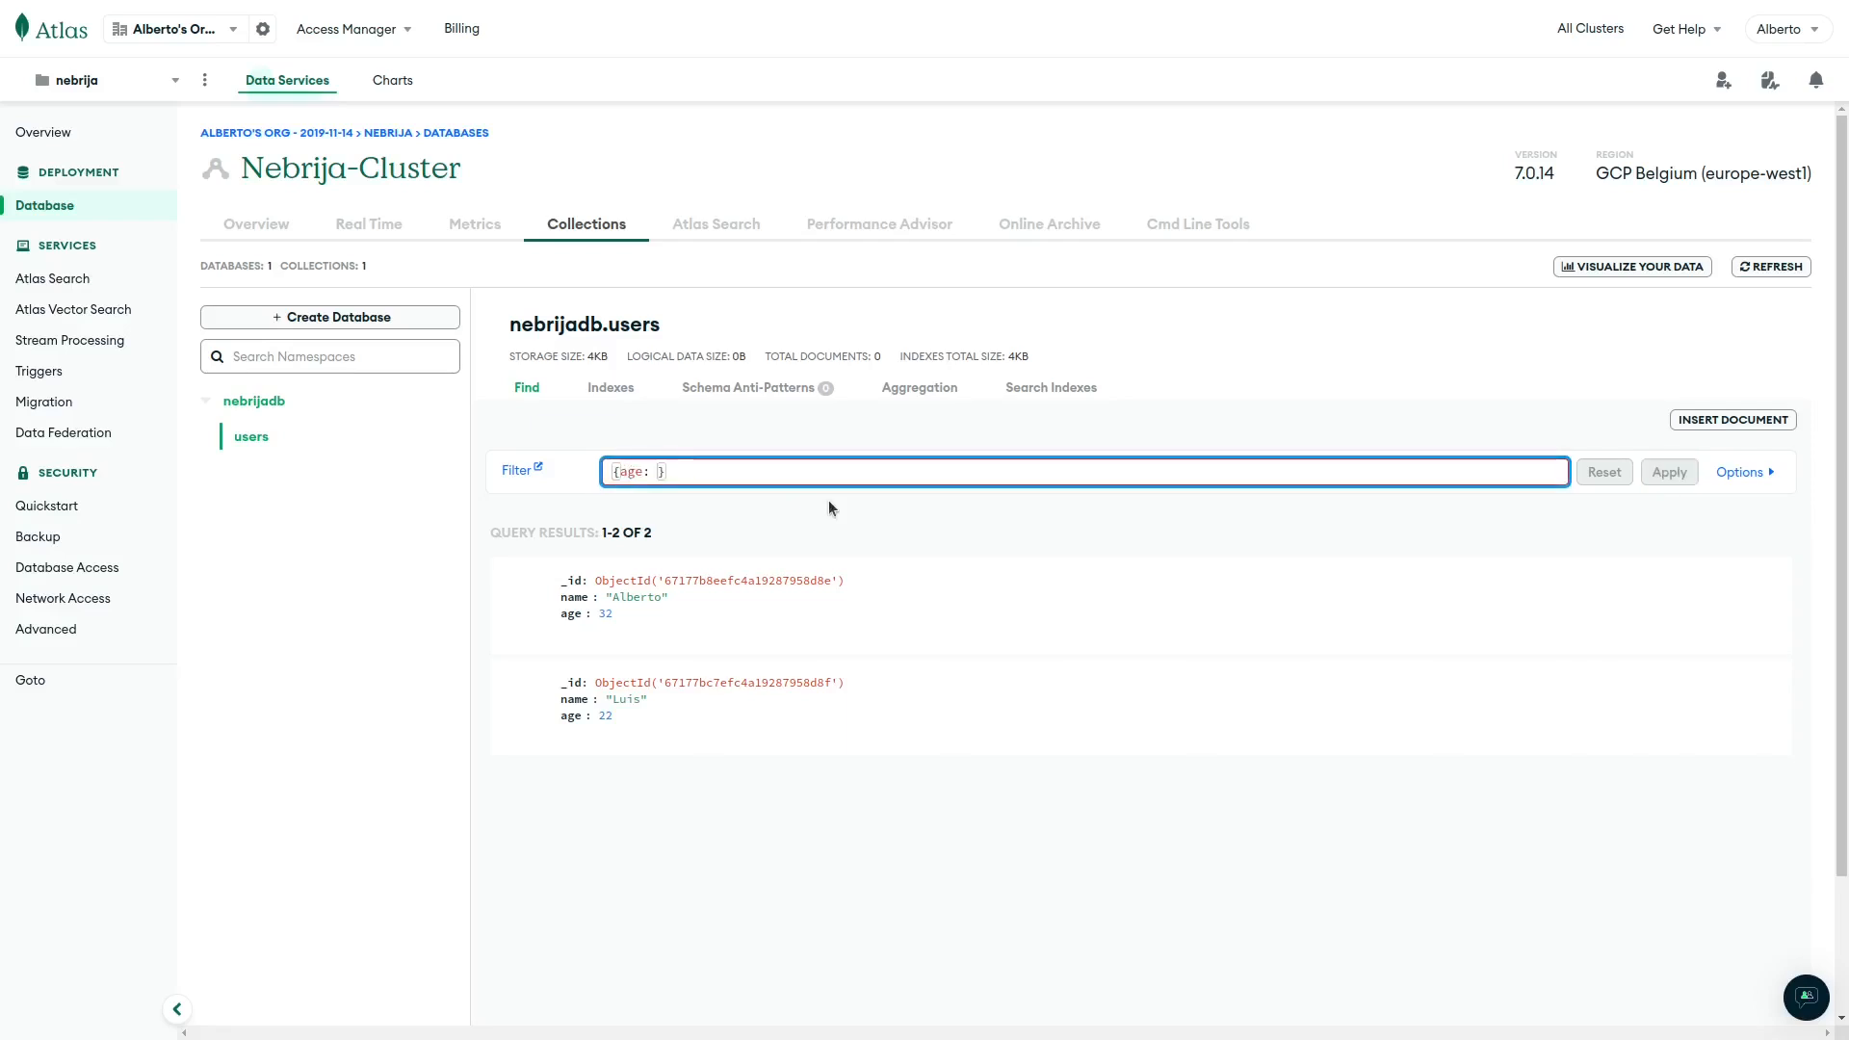
type("32")
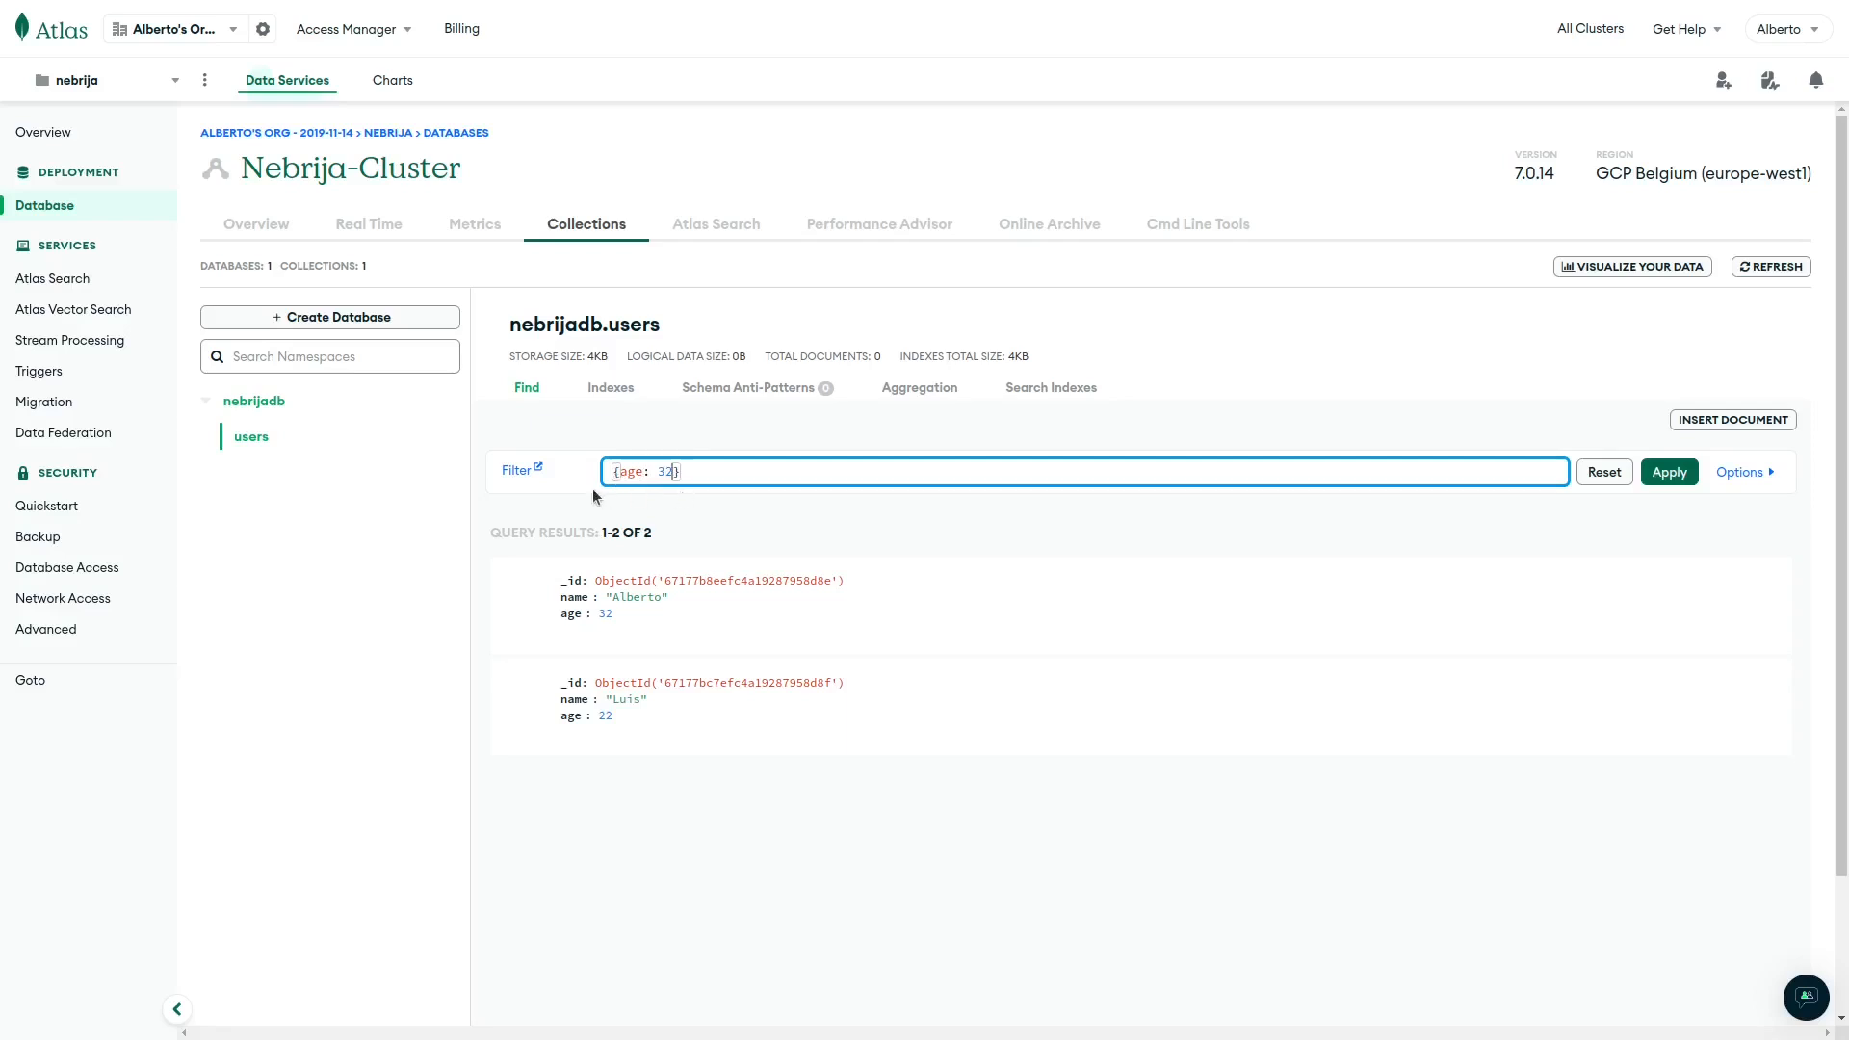
left_click(1672, 473)
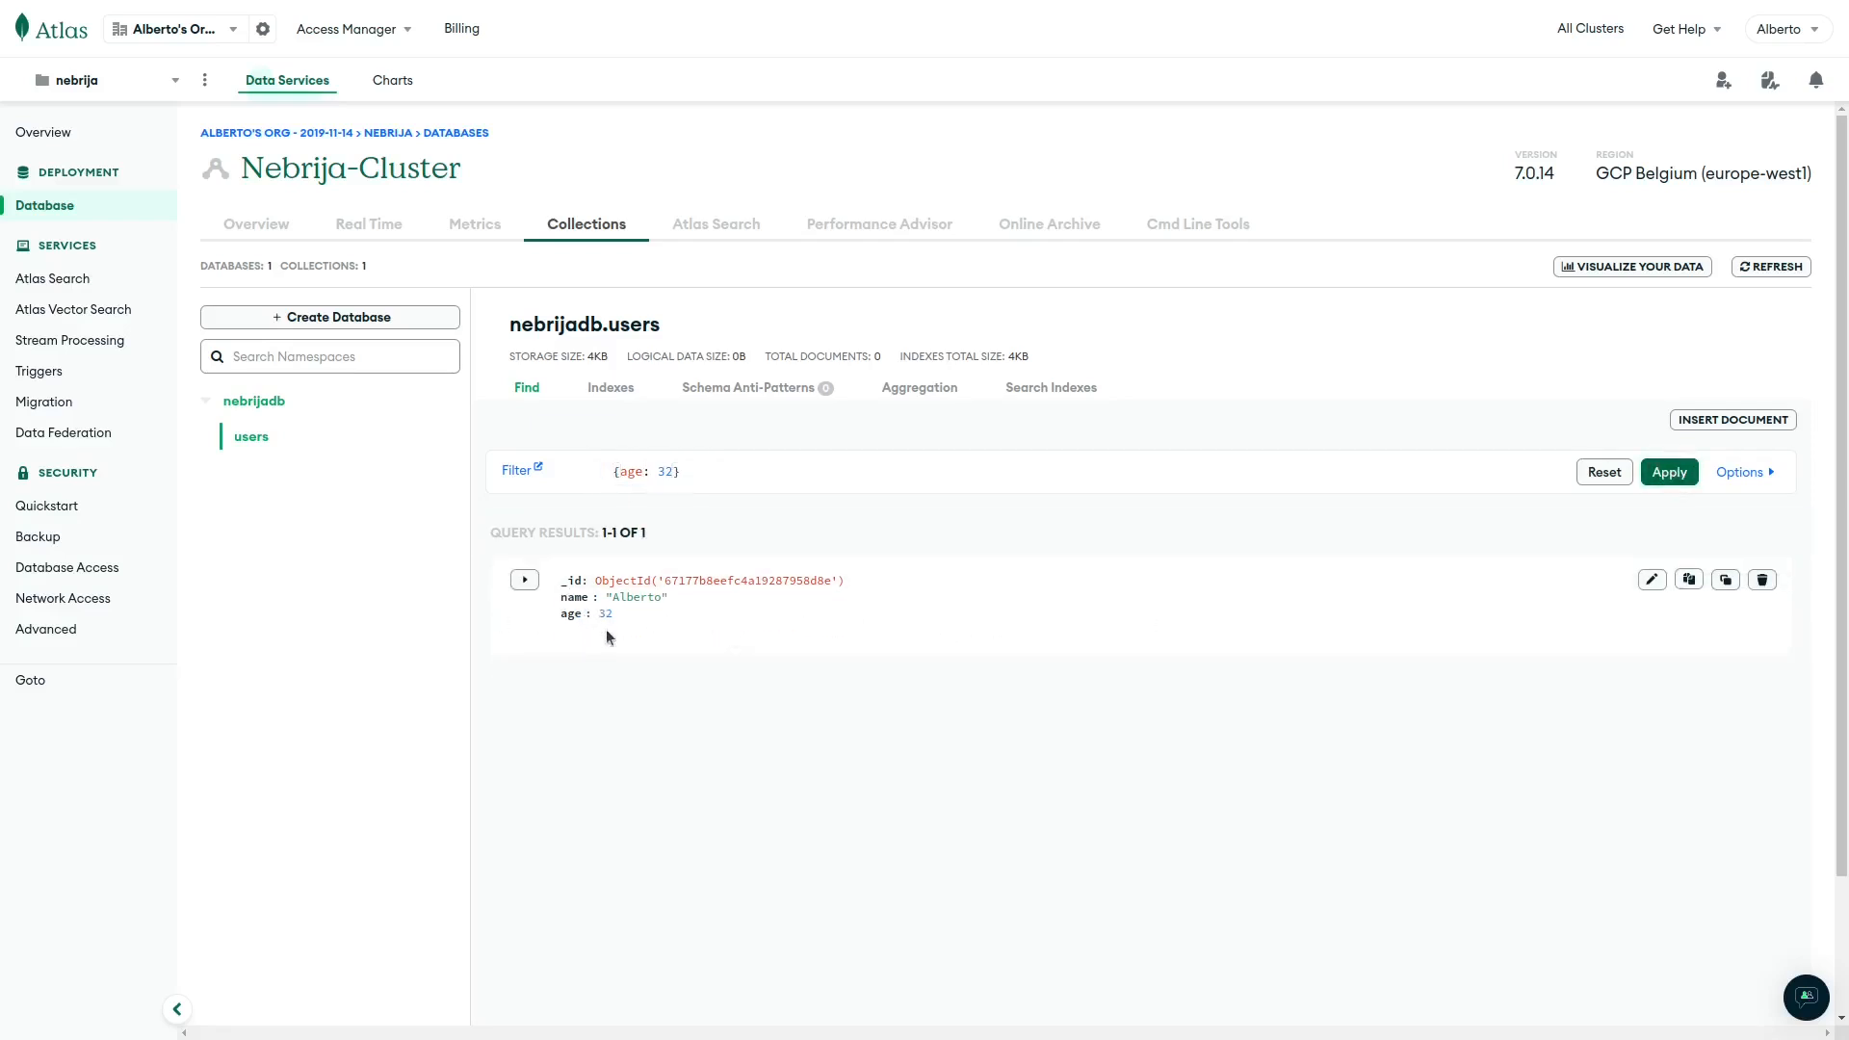
left_click(644, 472)
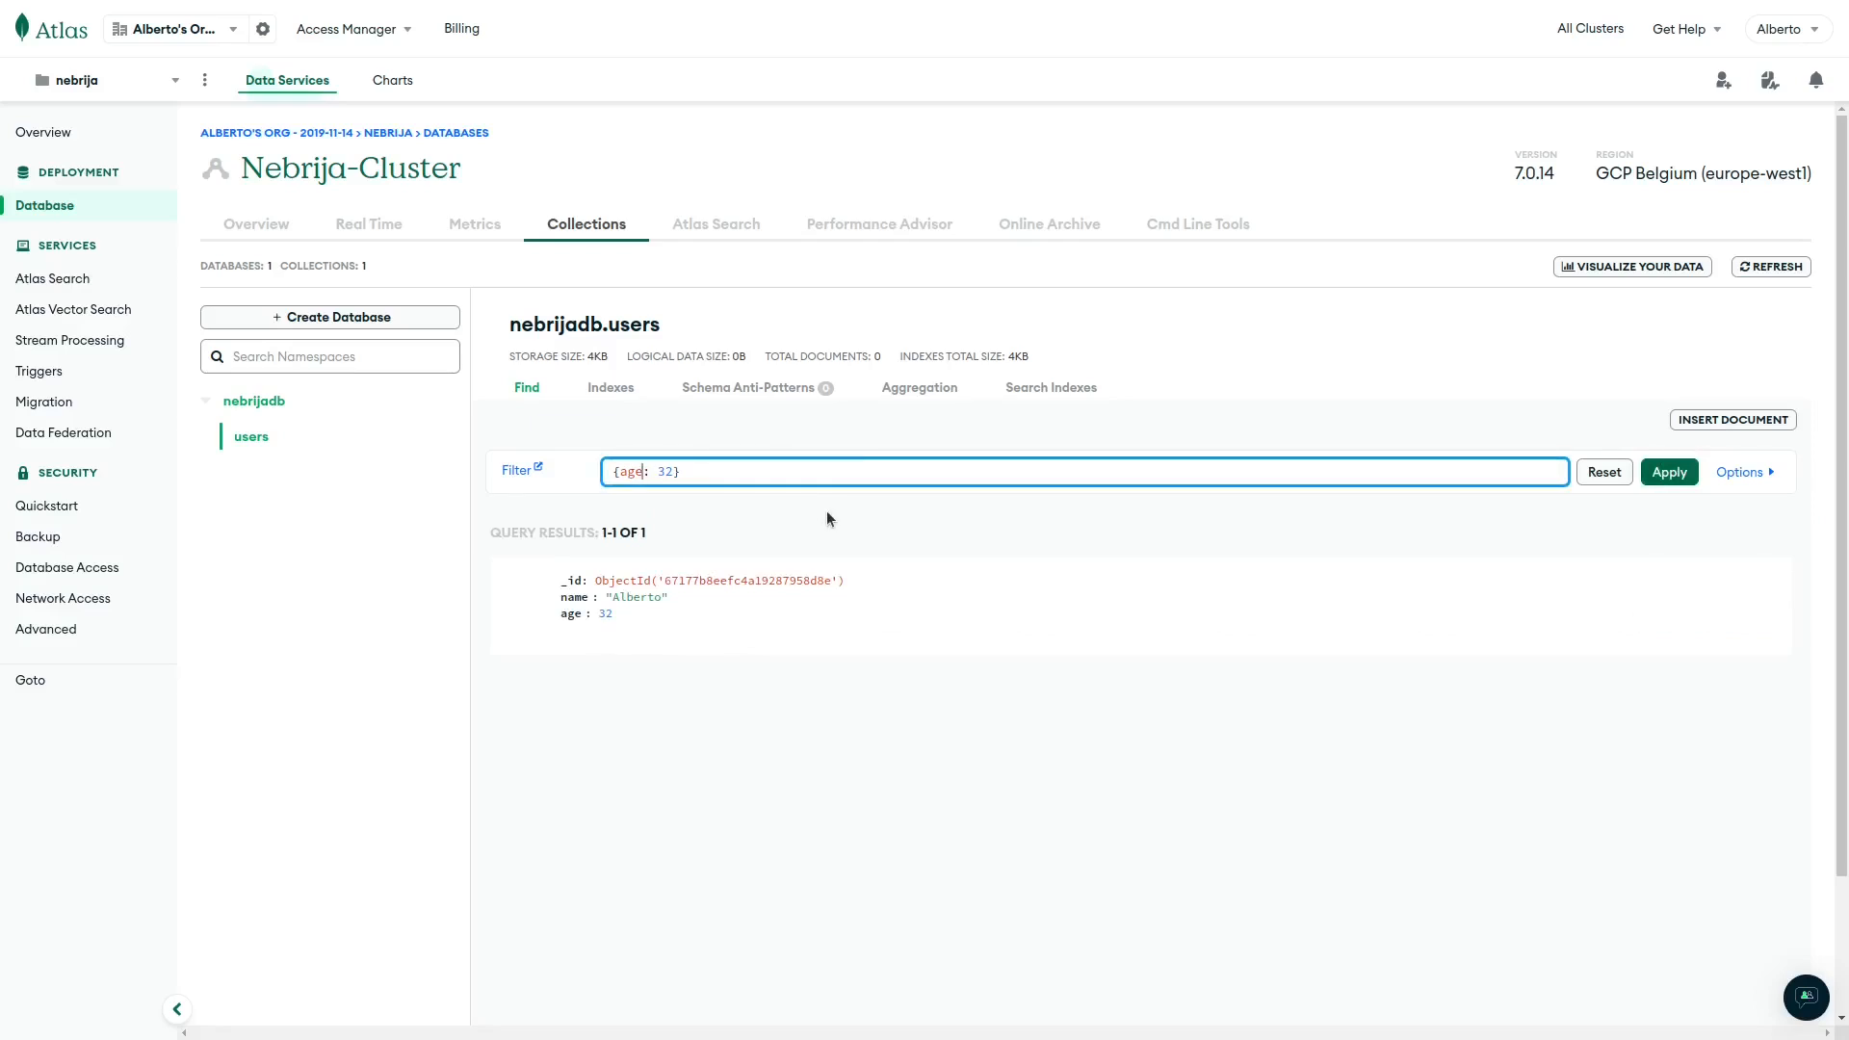
key("Right")
key("Right")
type(", name: \"")
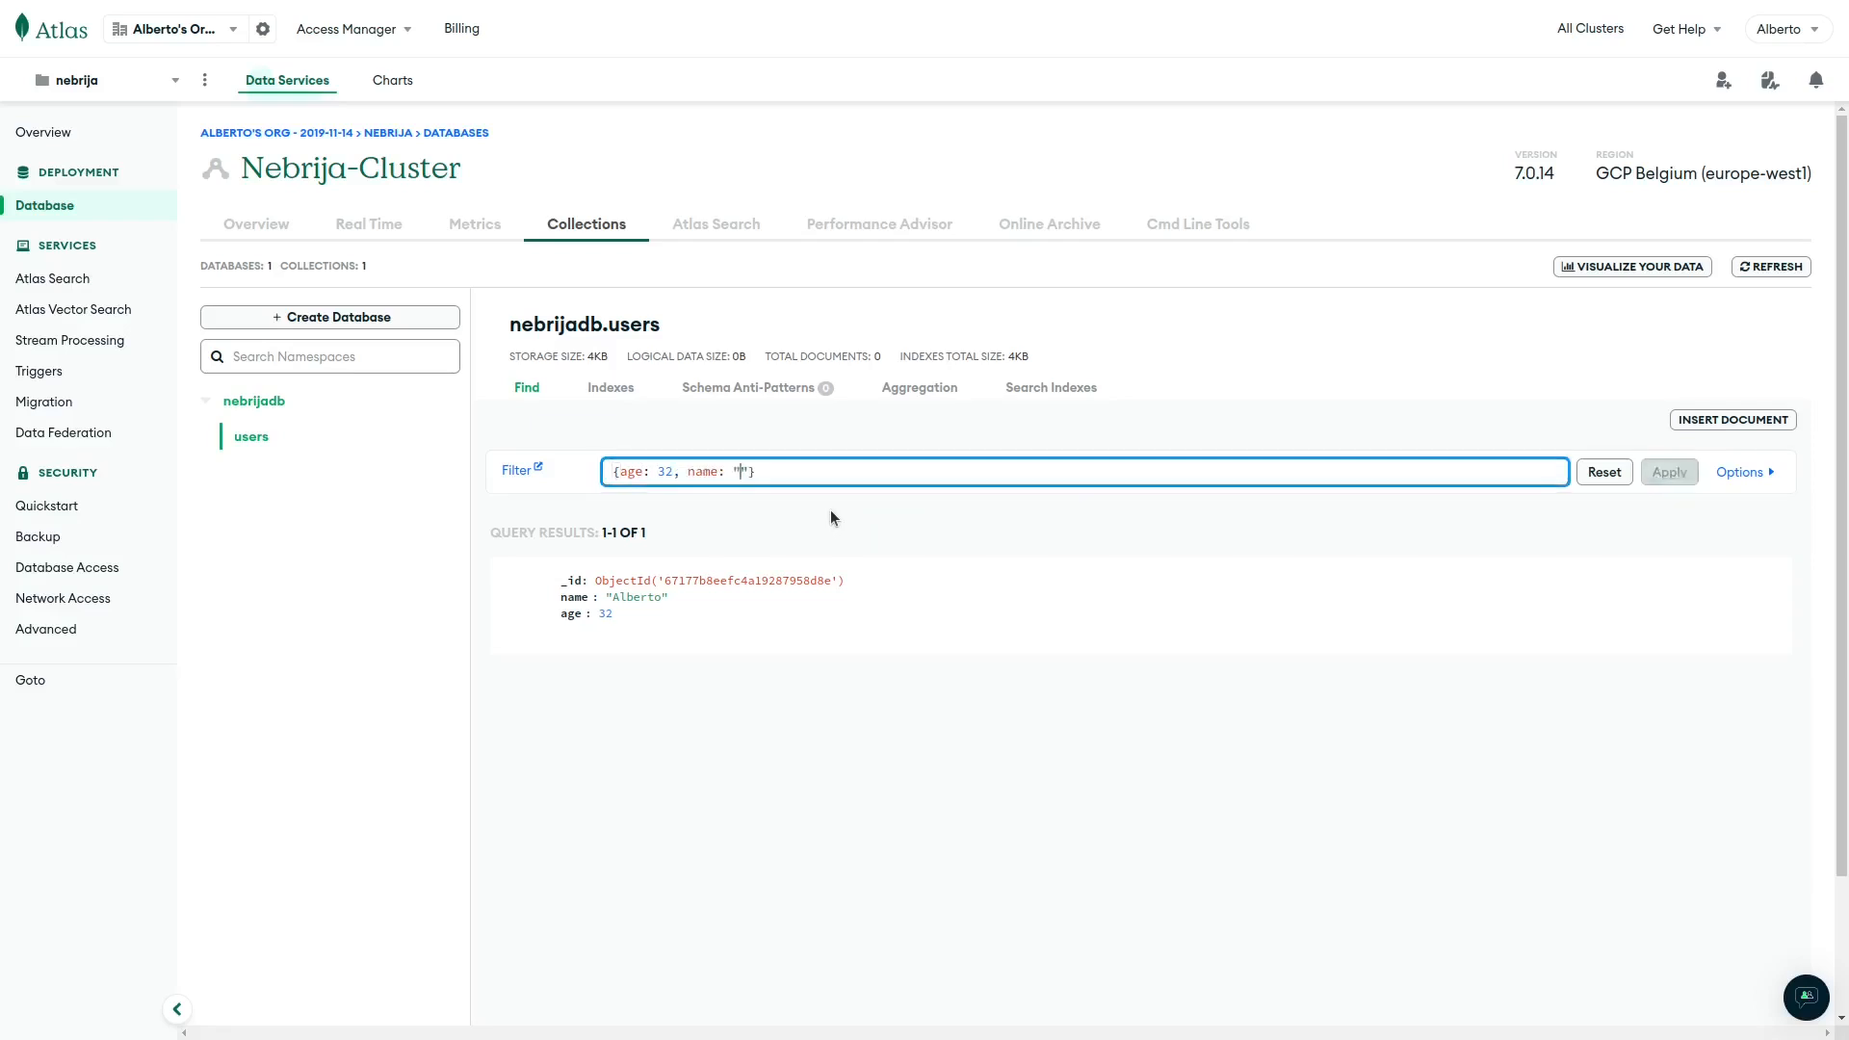
type("luis")
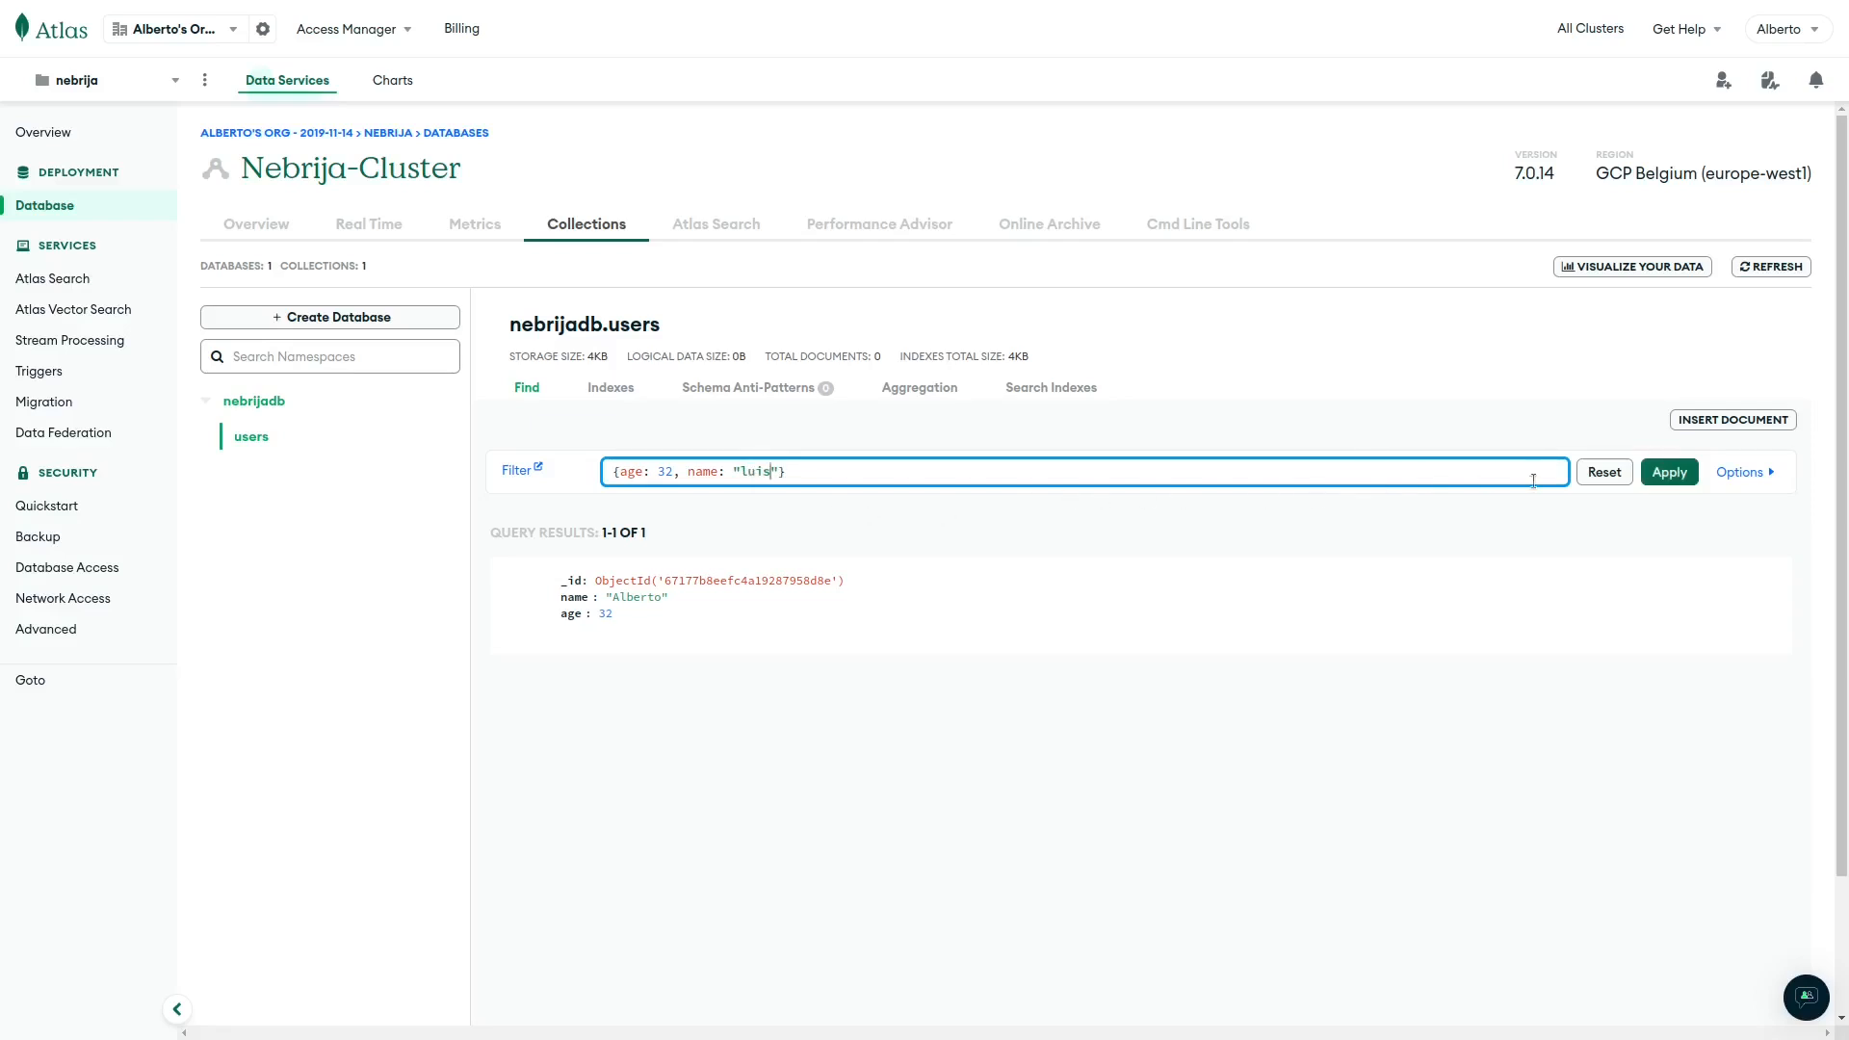
left_click(1667, 473)
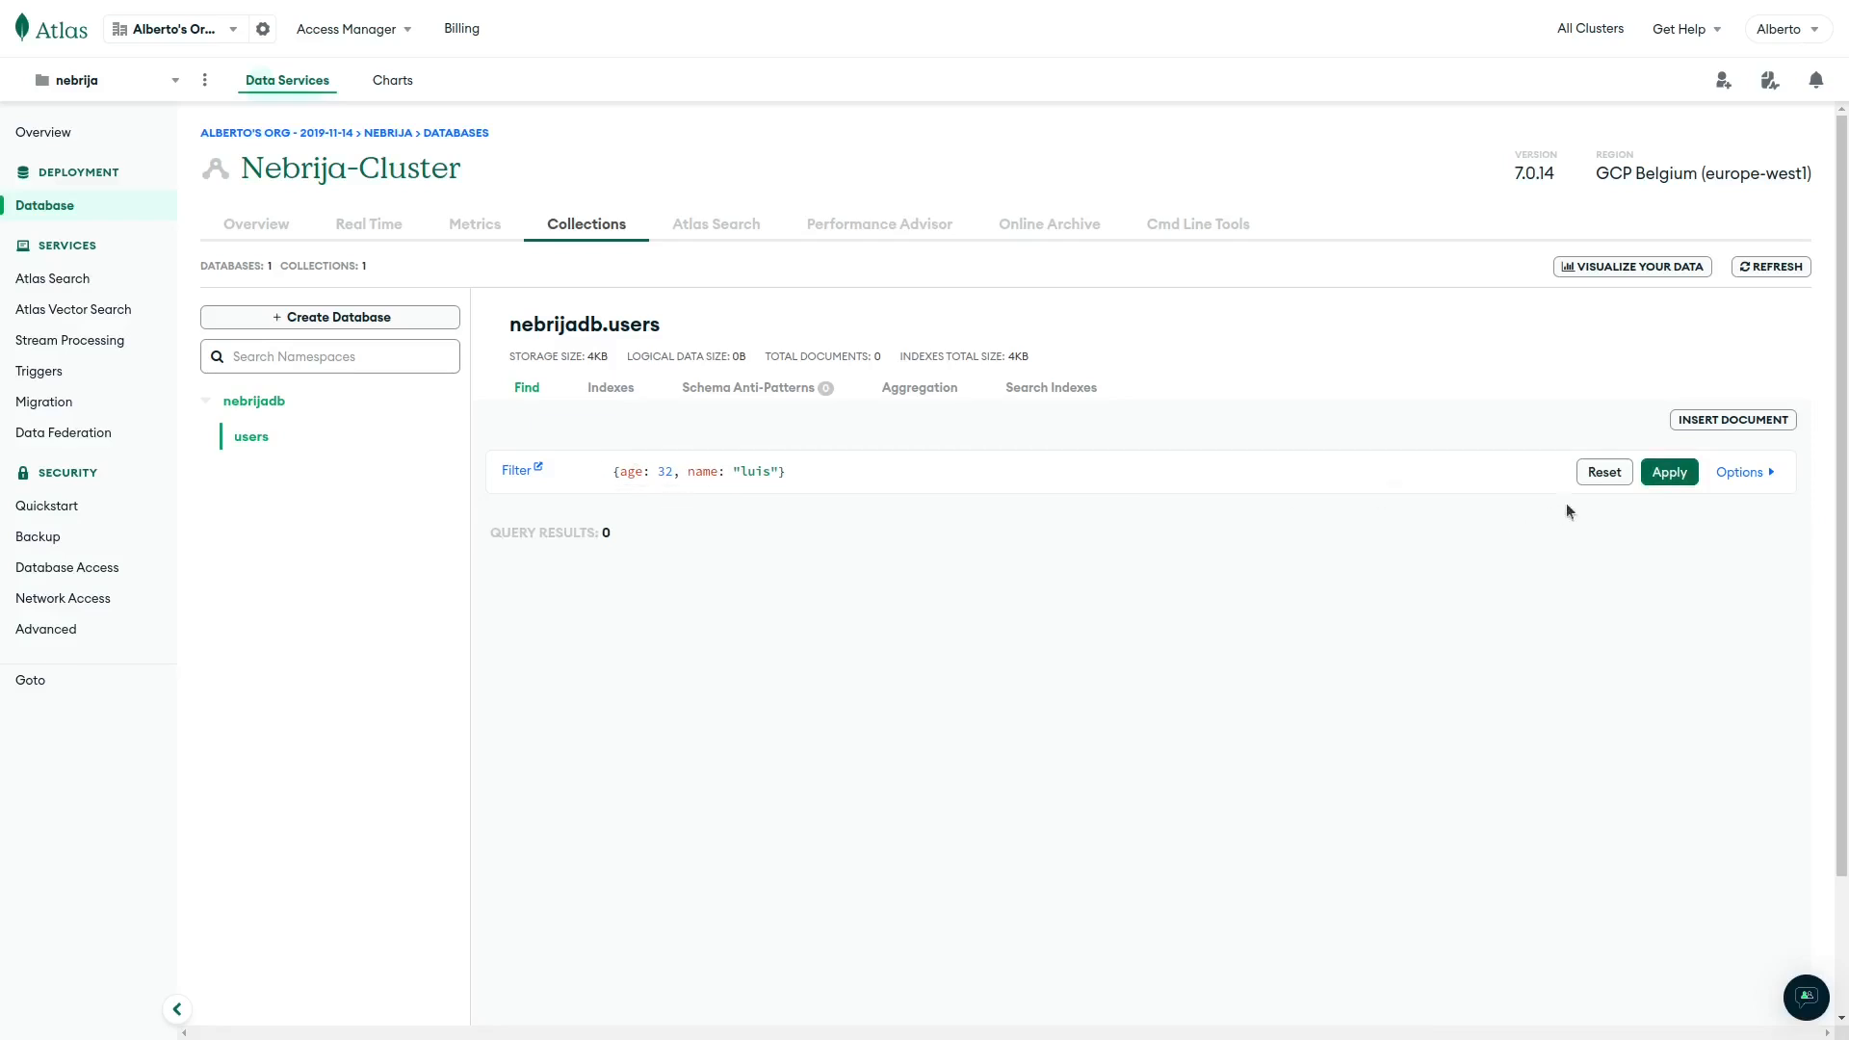
left_click(1604, 473)
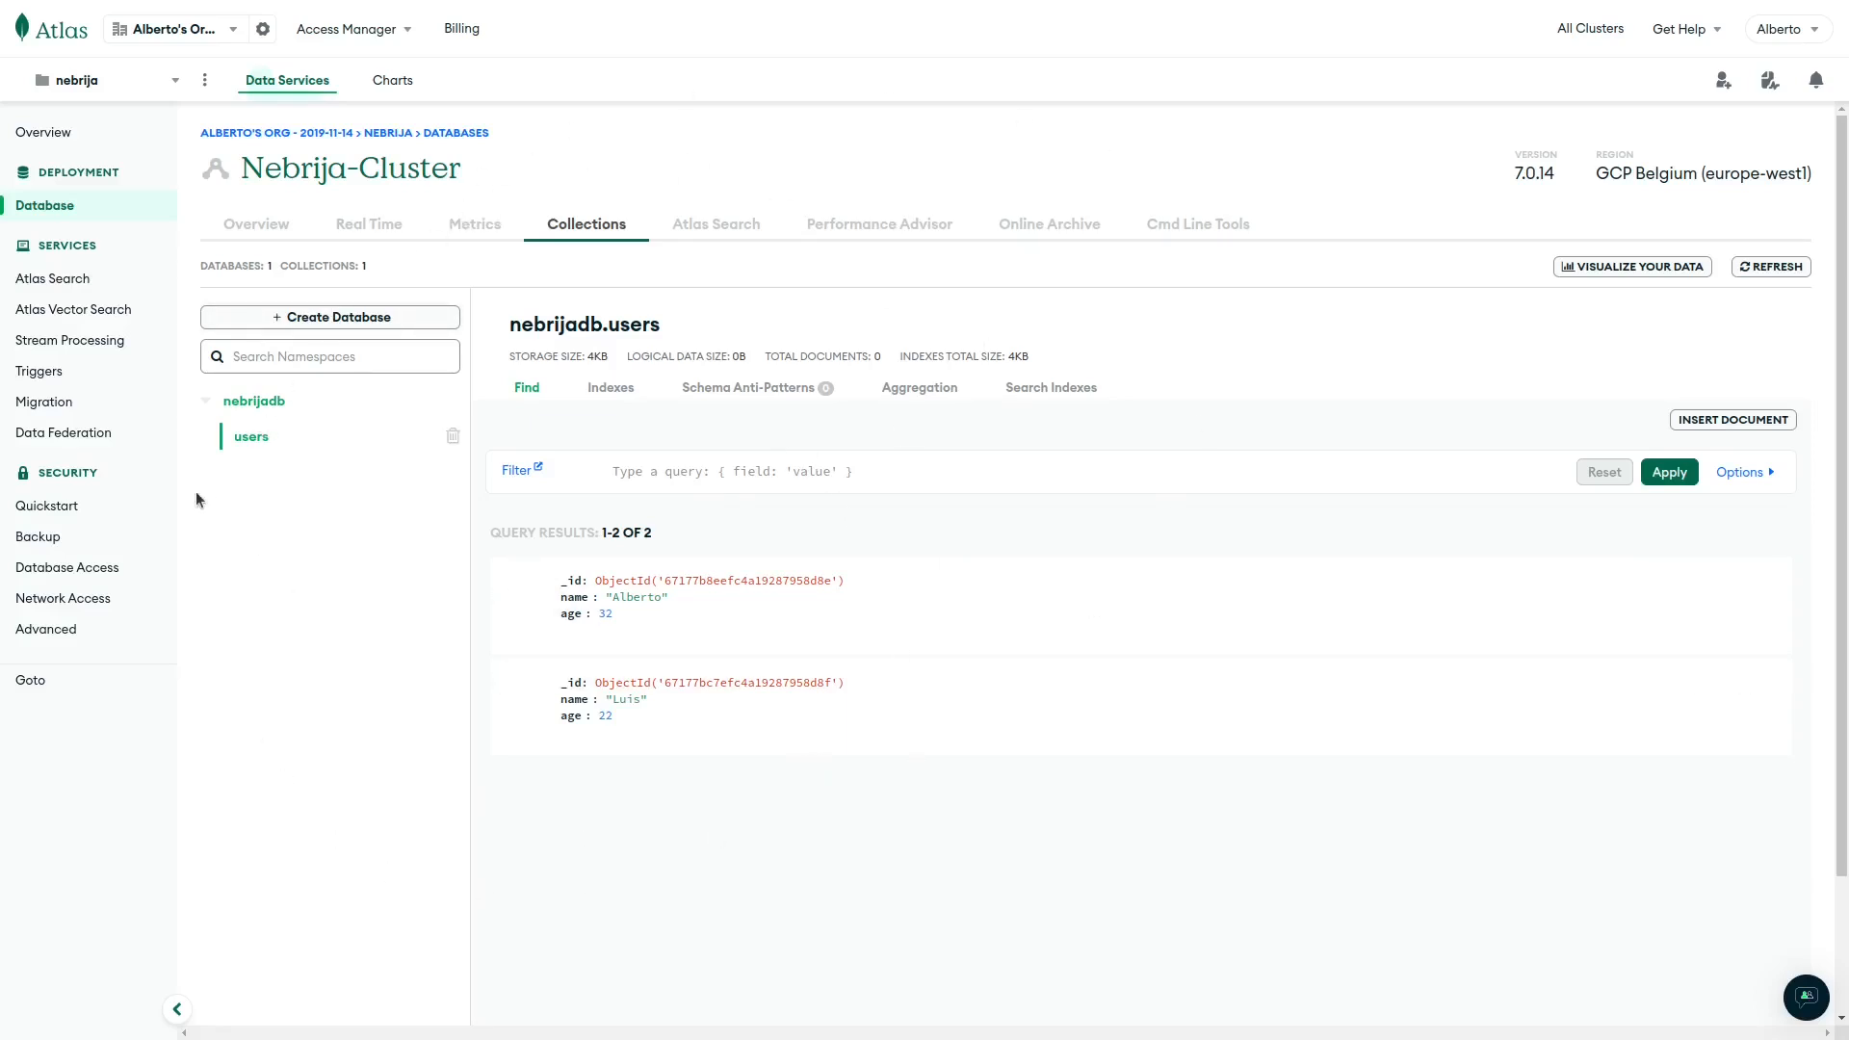
Delete both existing entries from the Network Access IP list.
left_click(68, 604)
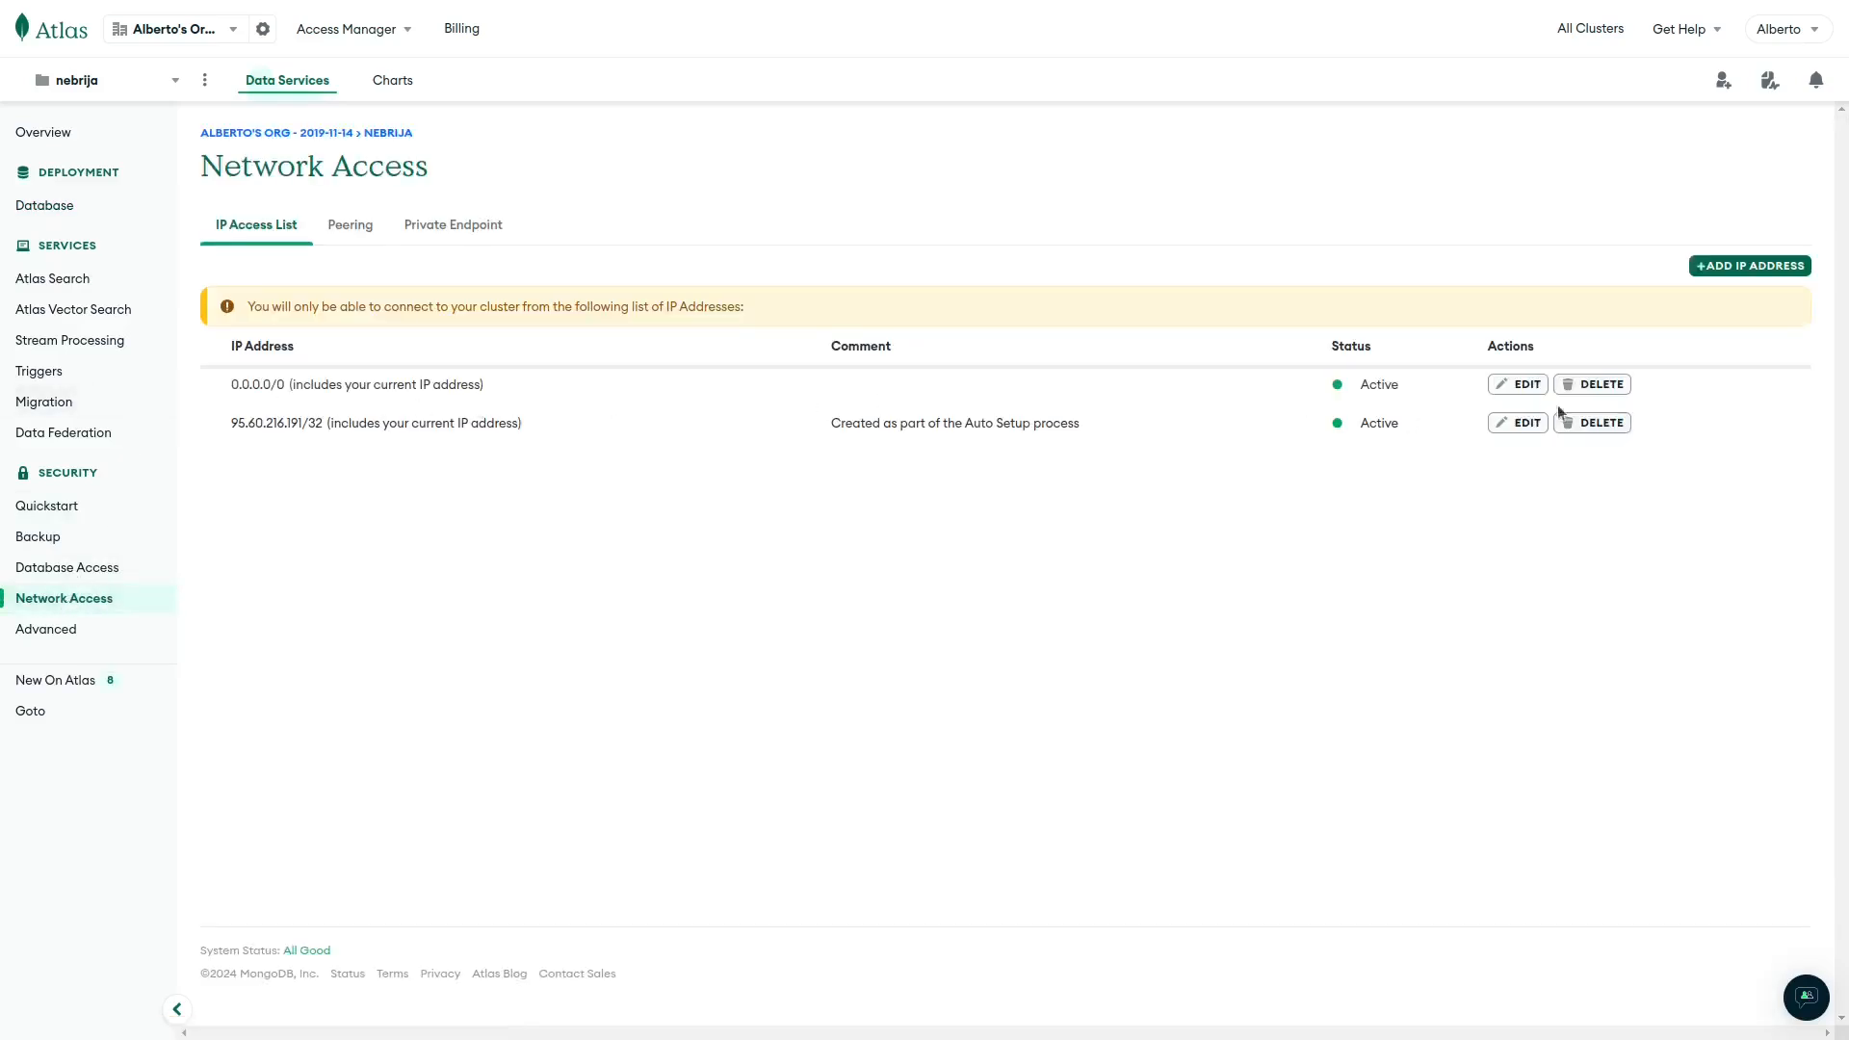
left_click(1593, 422)
left_click(1148, 569)
left_click(1473, 385)
left_click(1148, 569)
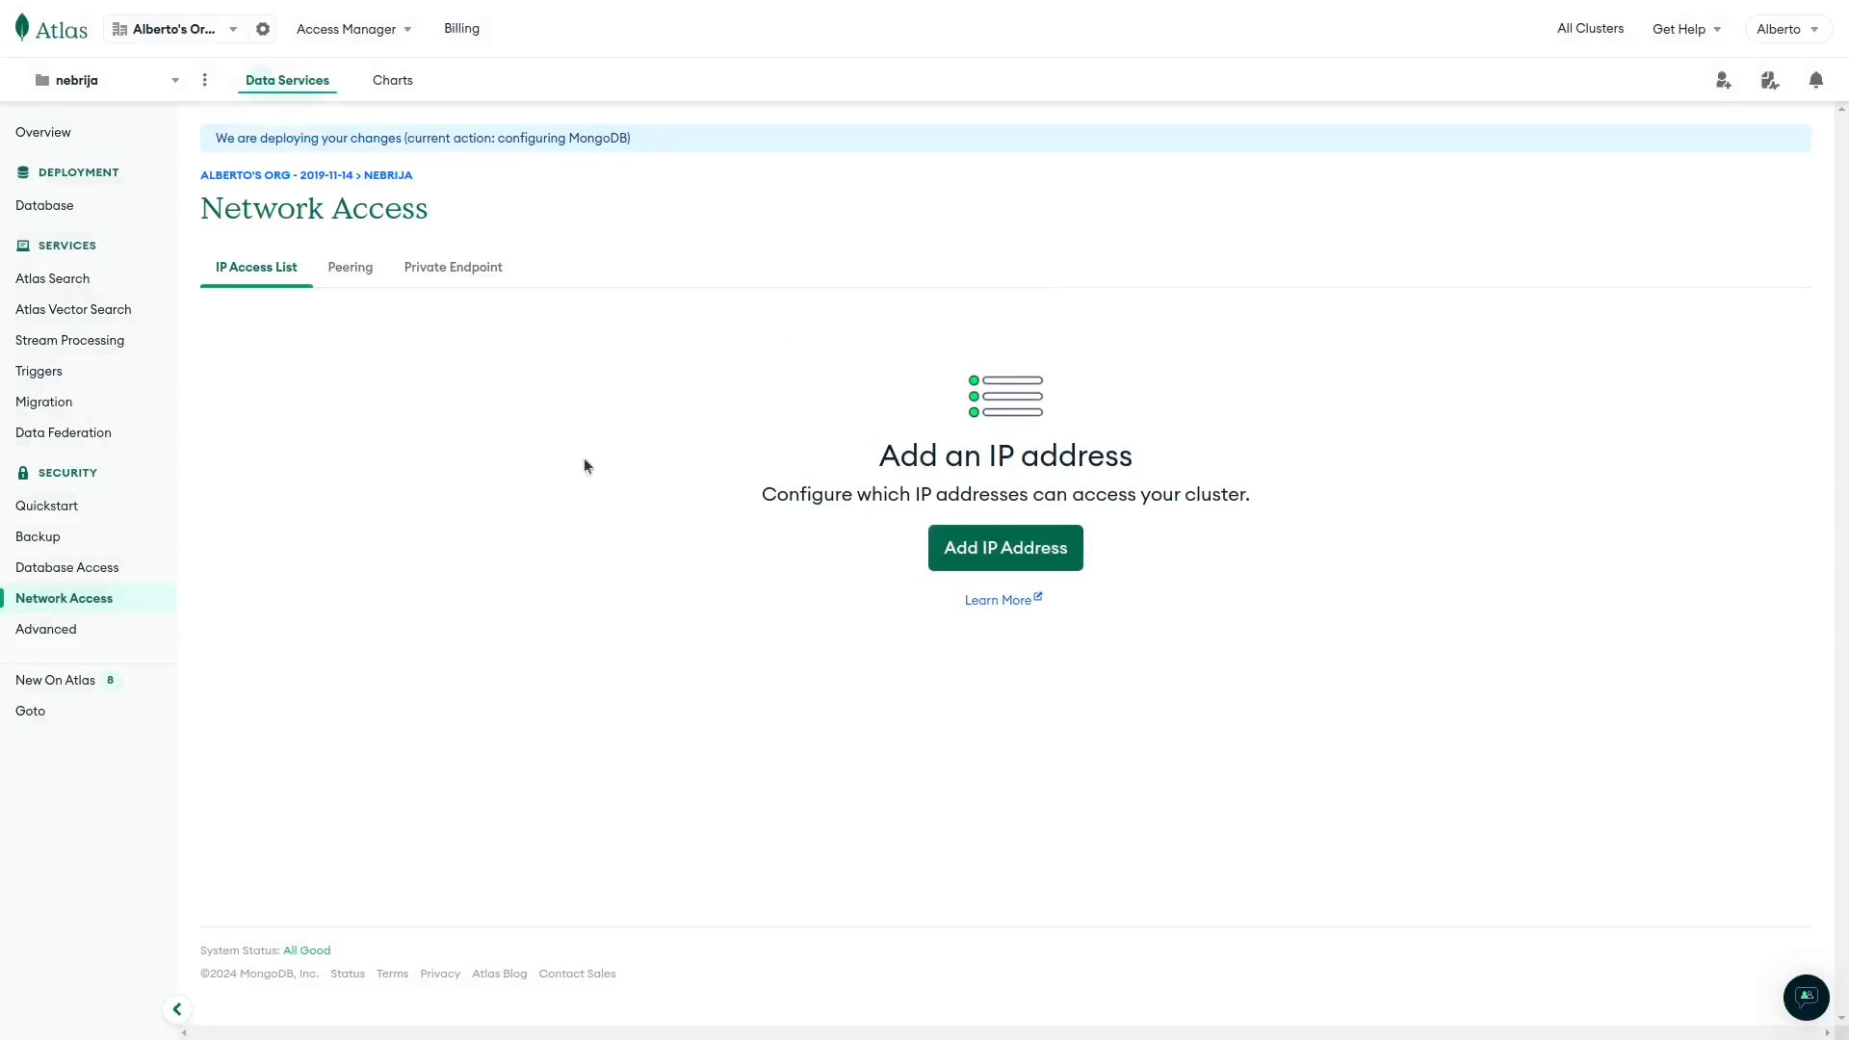
Add a 0.0.0.0/0 allow-access-from-anywhere entry, then go to Database Access.
left_click(1020, 551)
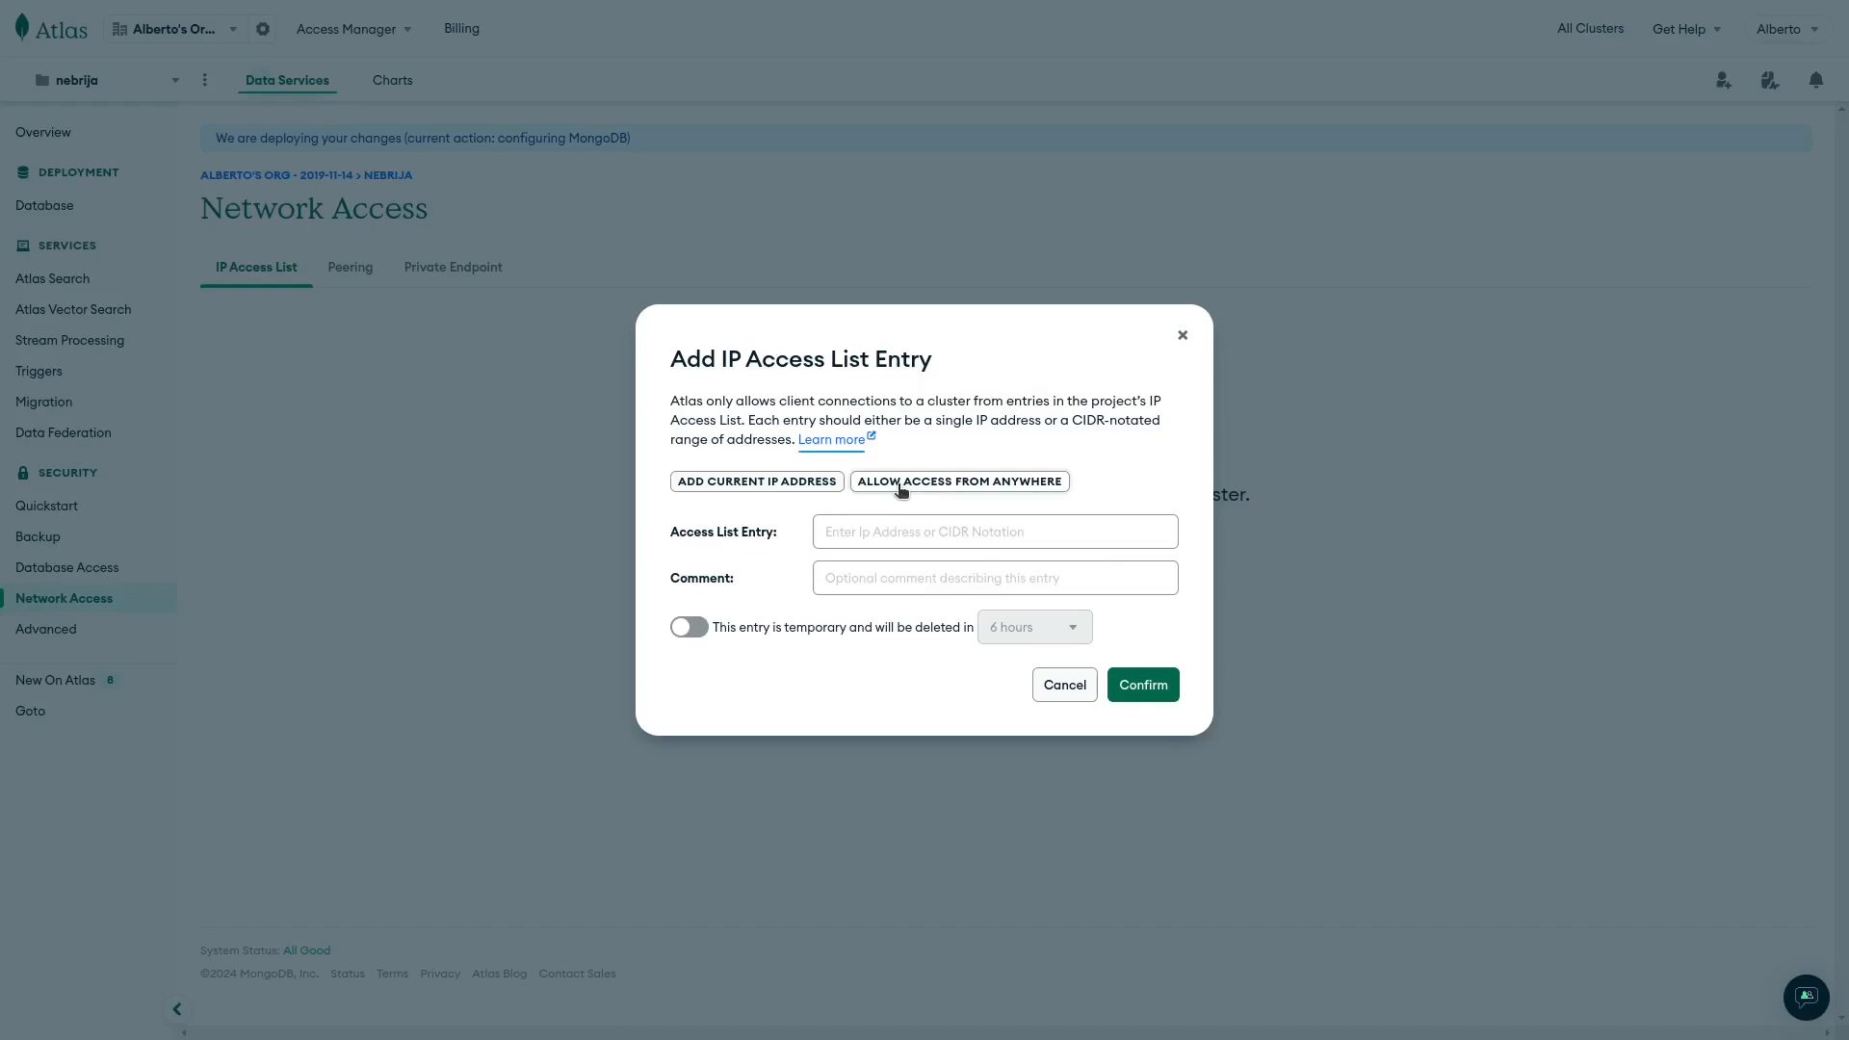
left_click(900, 486)
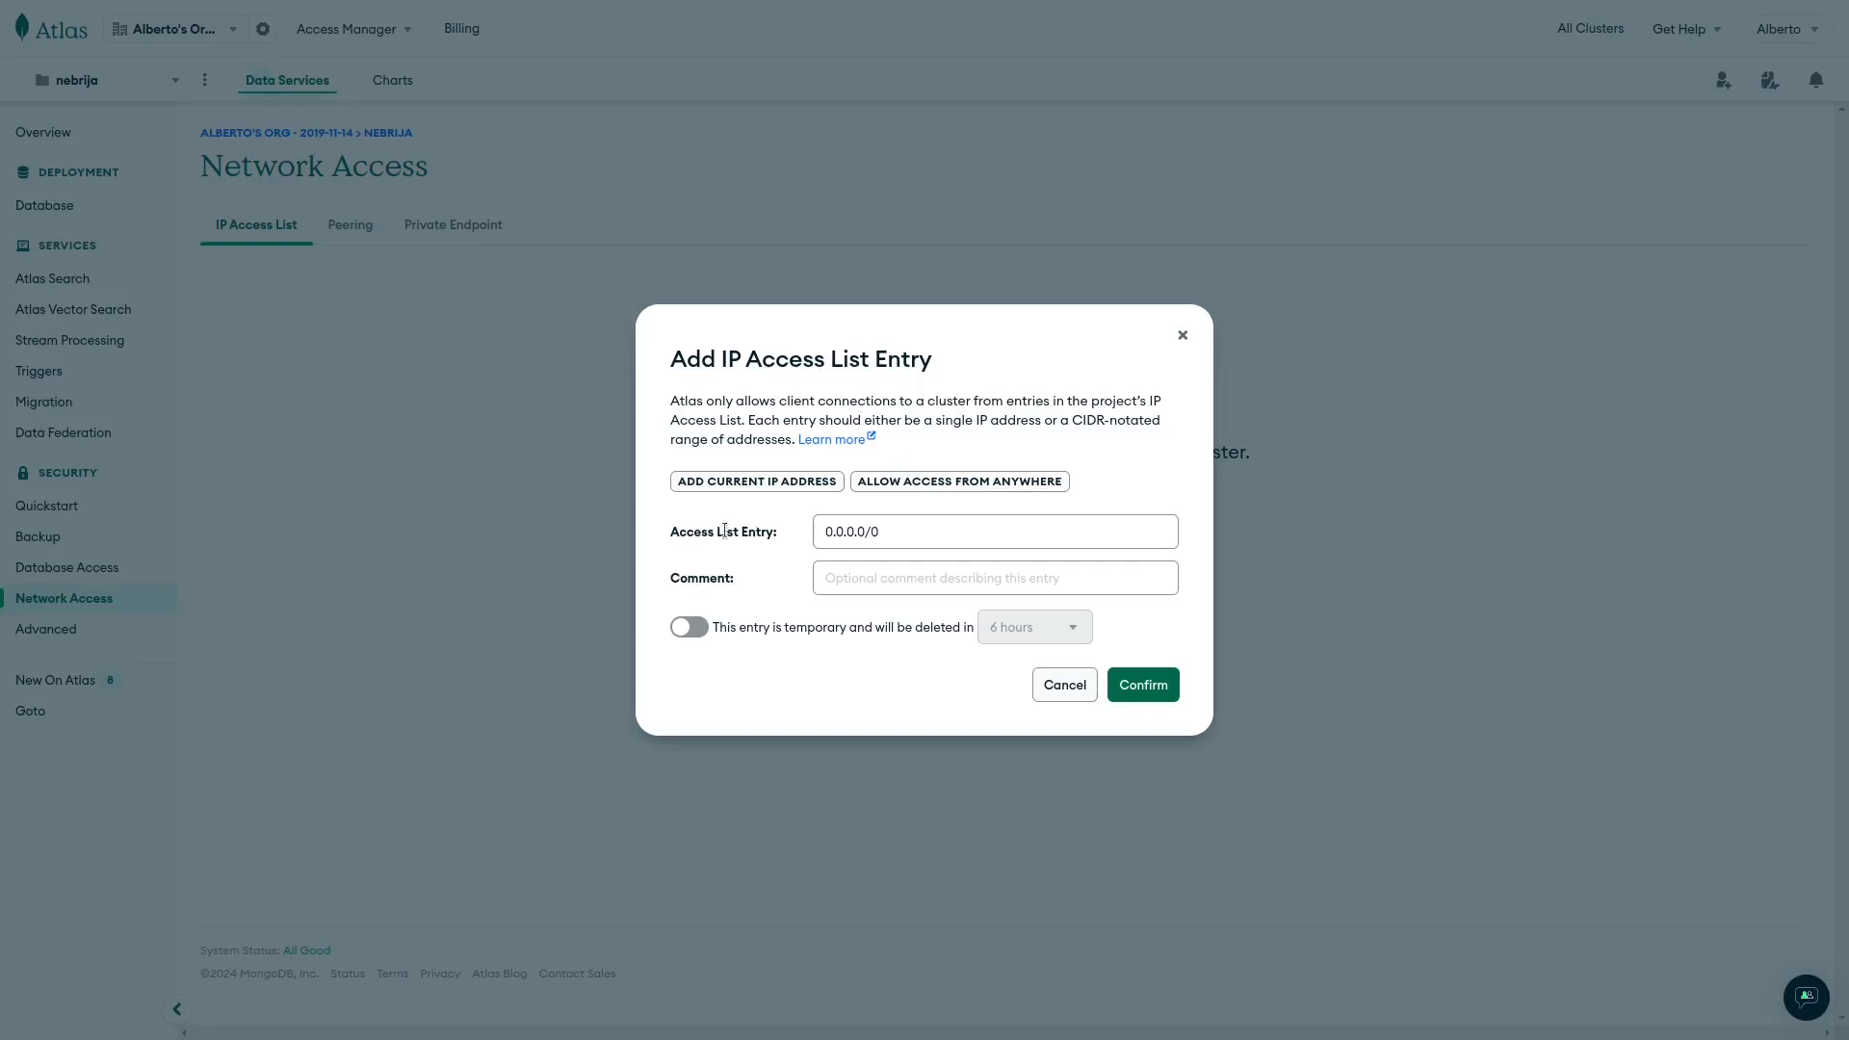
left_click(1136, 687)
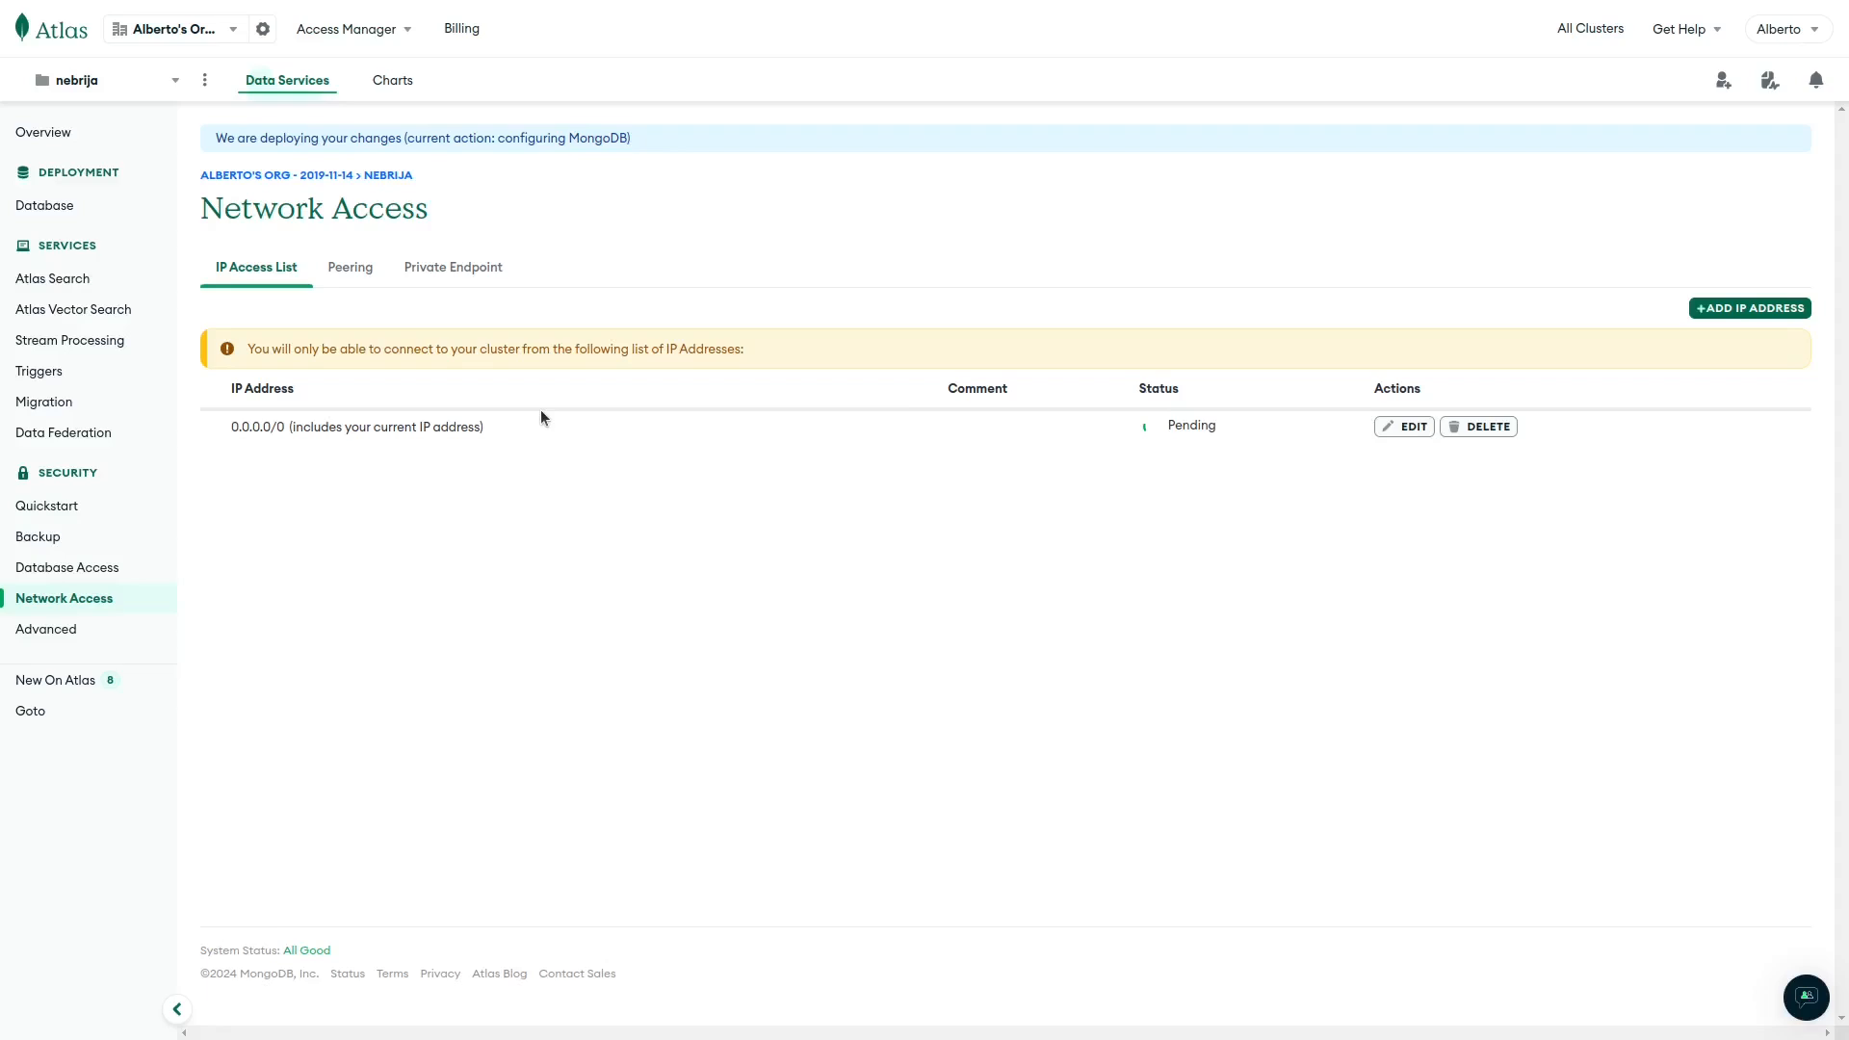
left_click(74, 578)
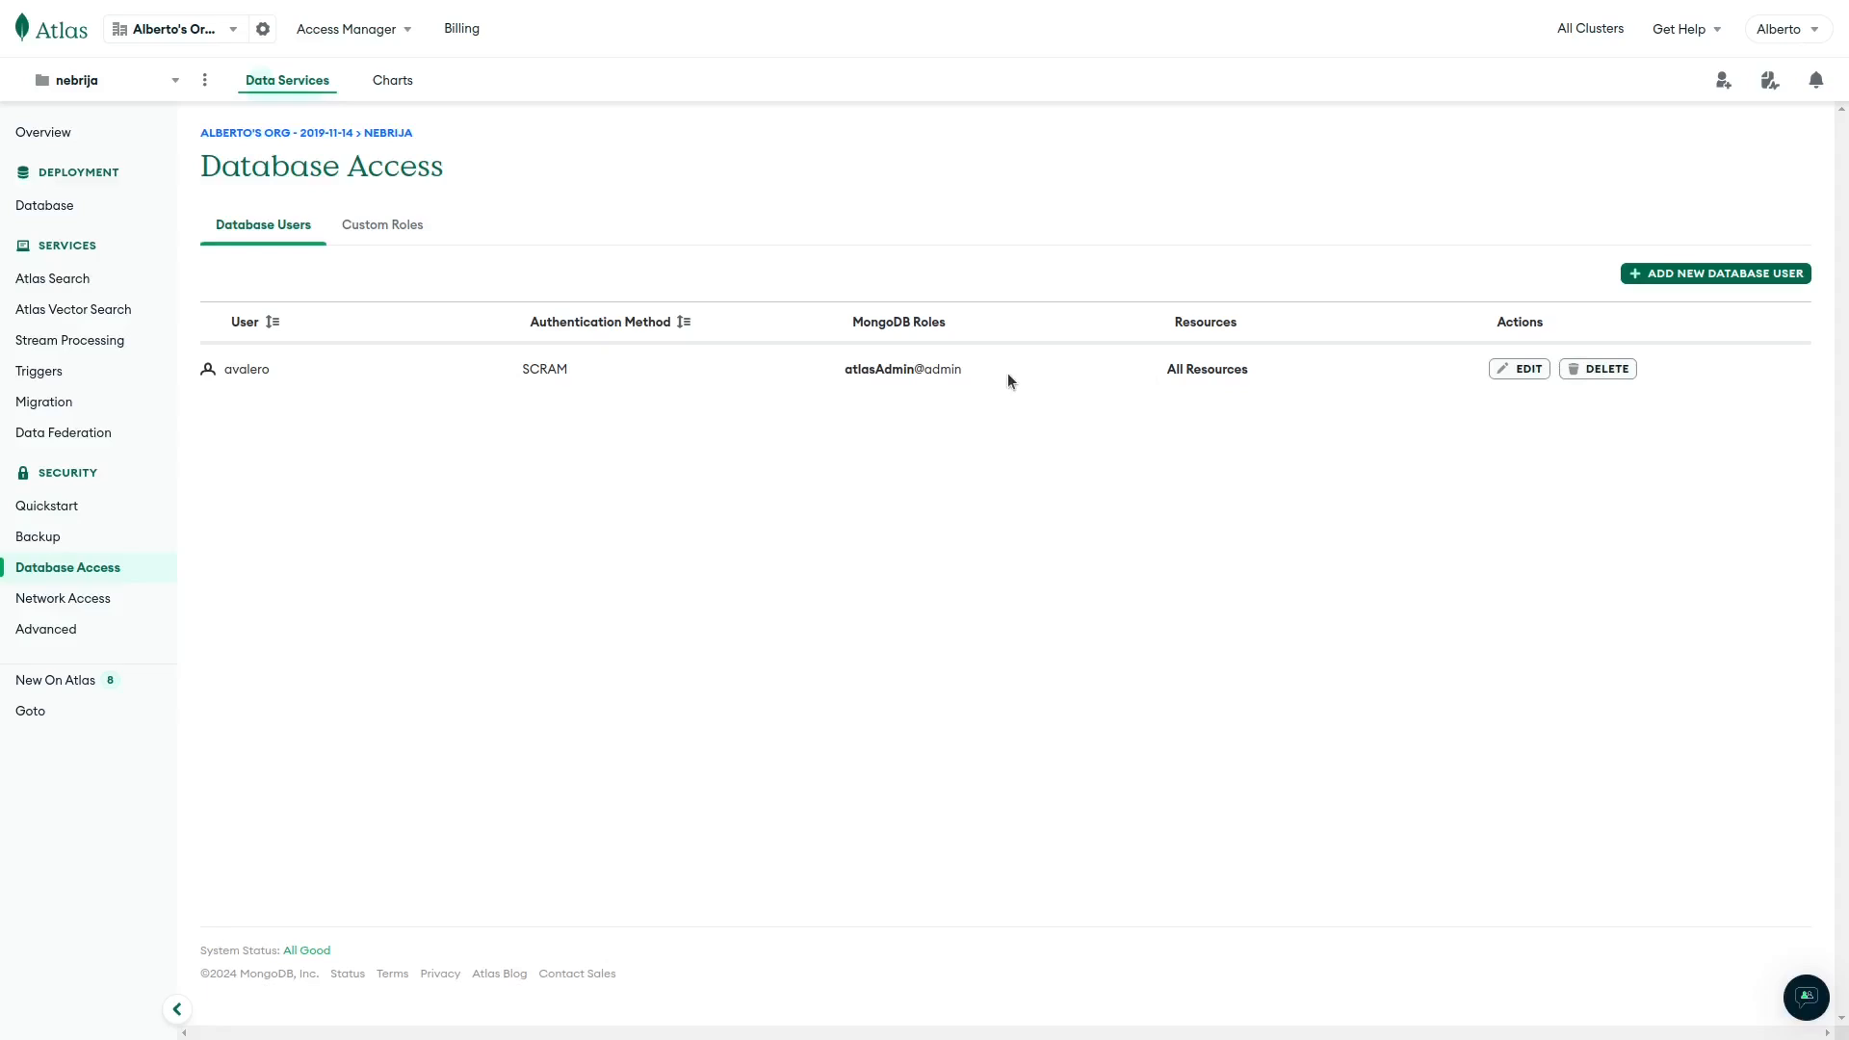
Start a new database user and enter its username and an initial password.
left_click(1674, 276)
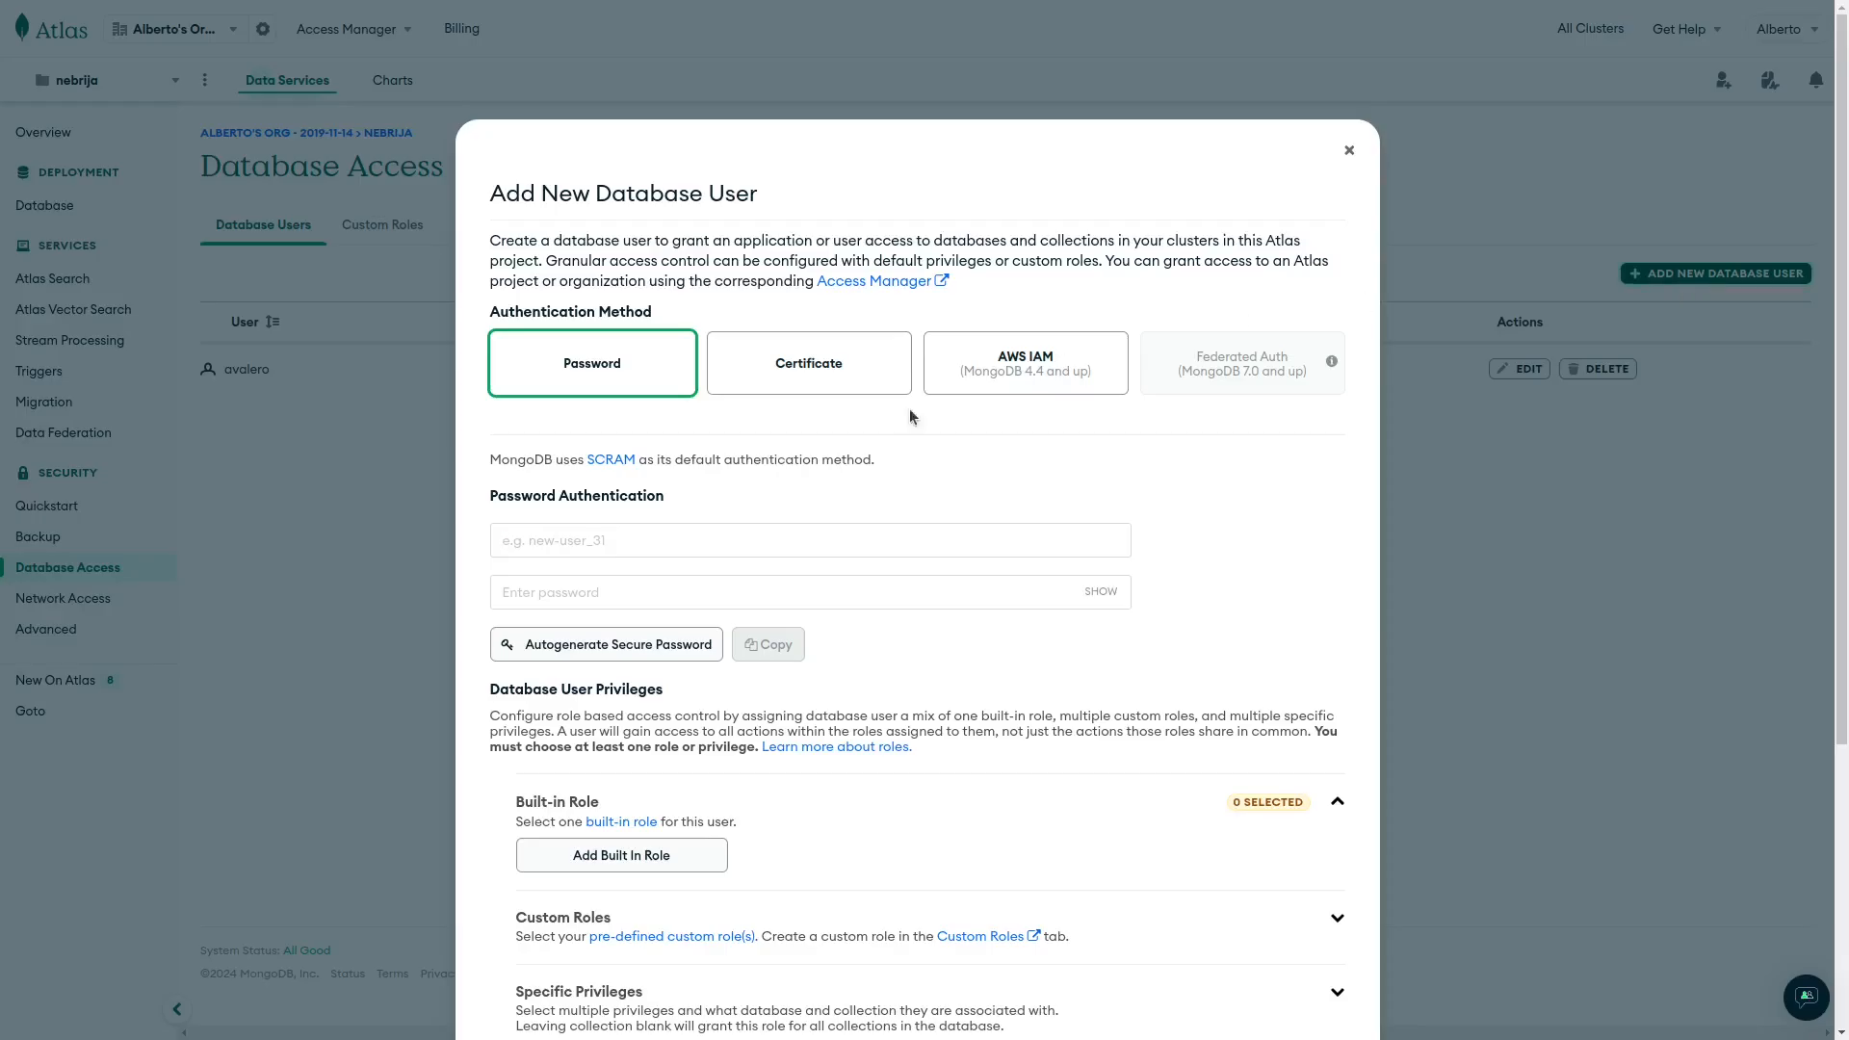
left_click(652, 528)
type("otheruser")
key("Tab")
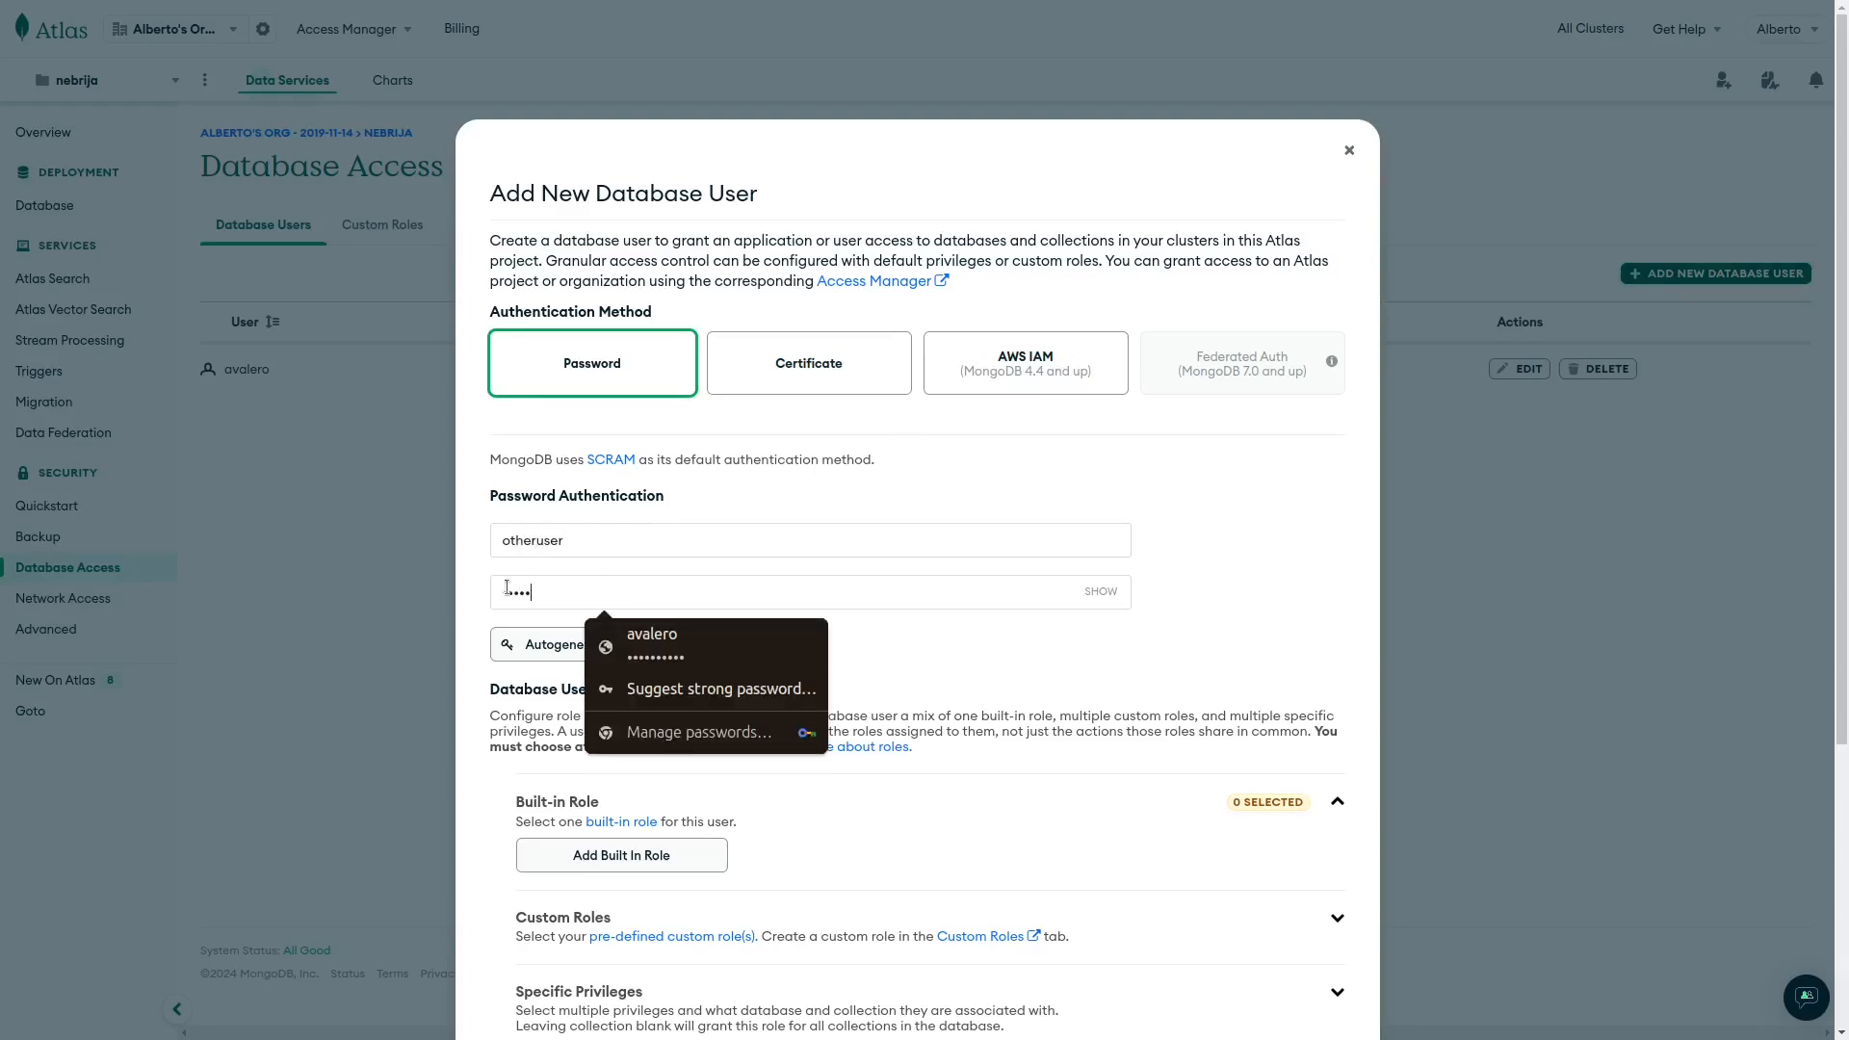
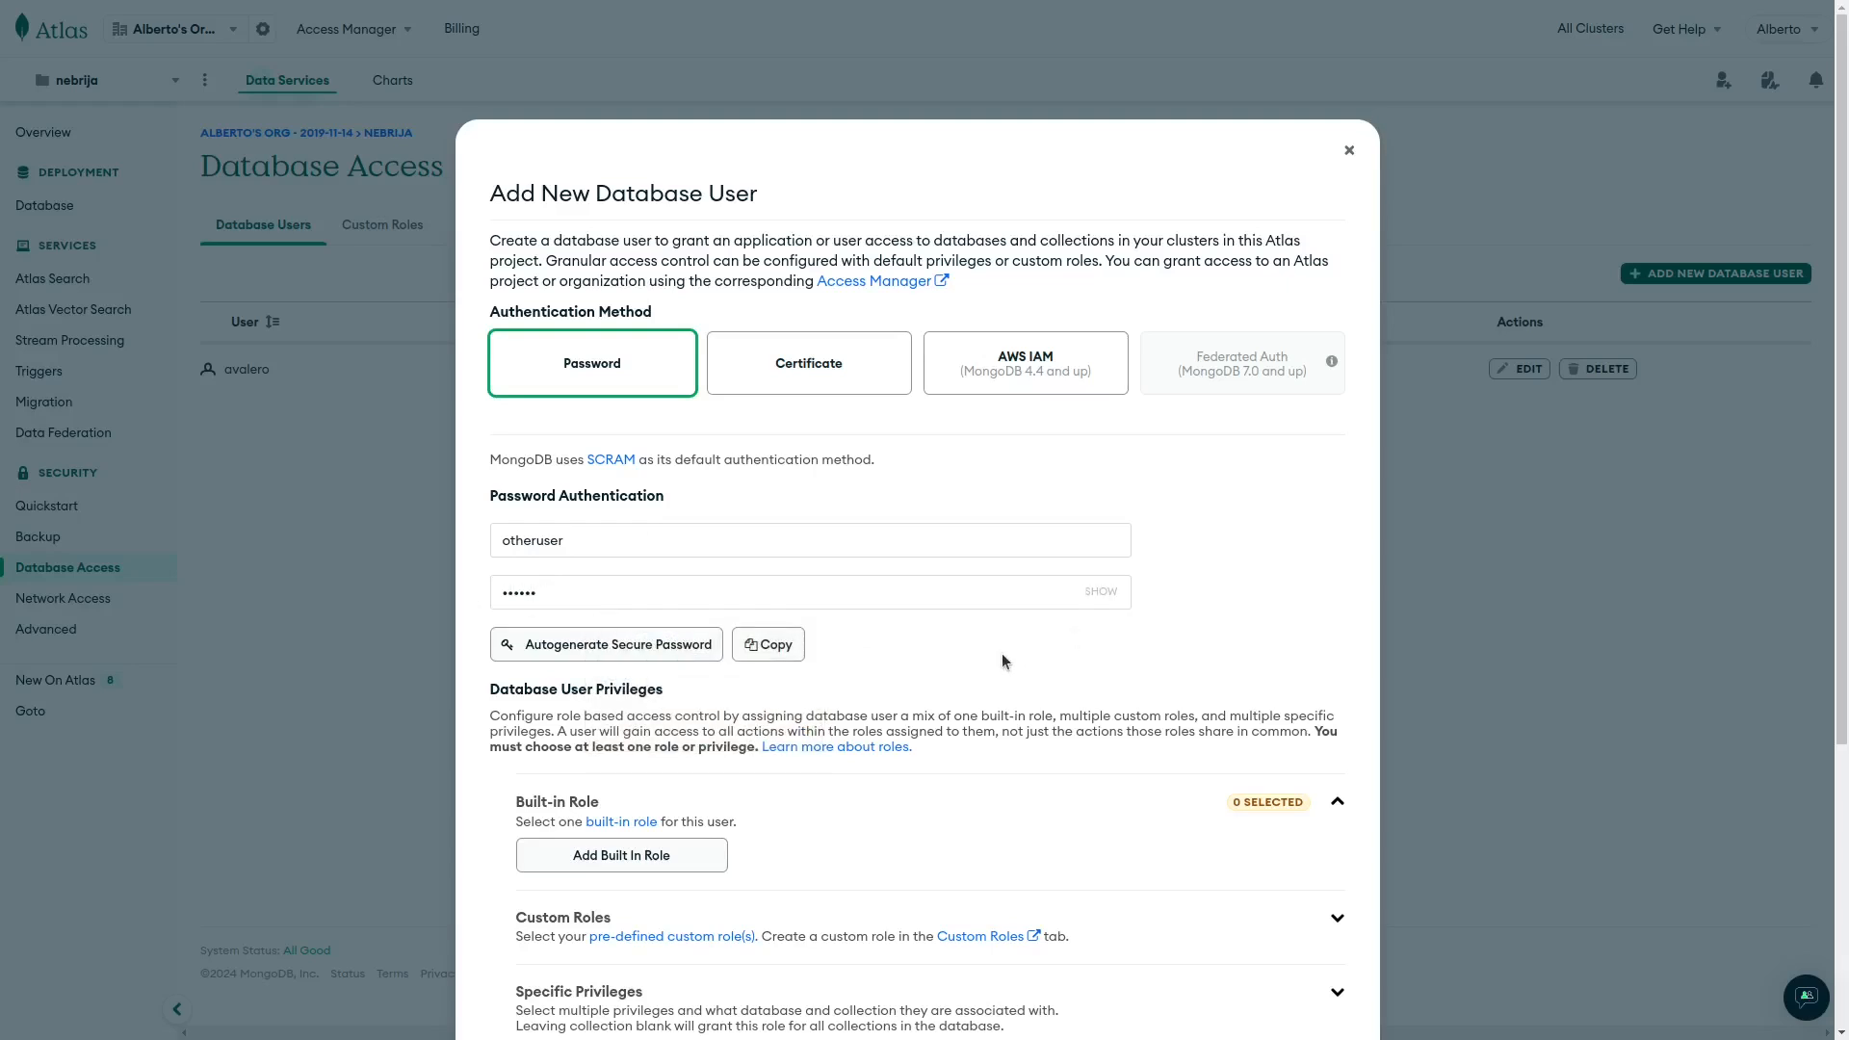
Give the new user the built-in Atlas admin role and try adding it.
scroll(1004, 663, "down", 2)
scroll(1001, 661, "down", 2)
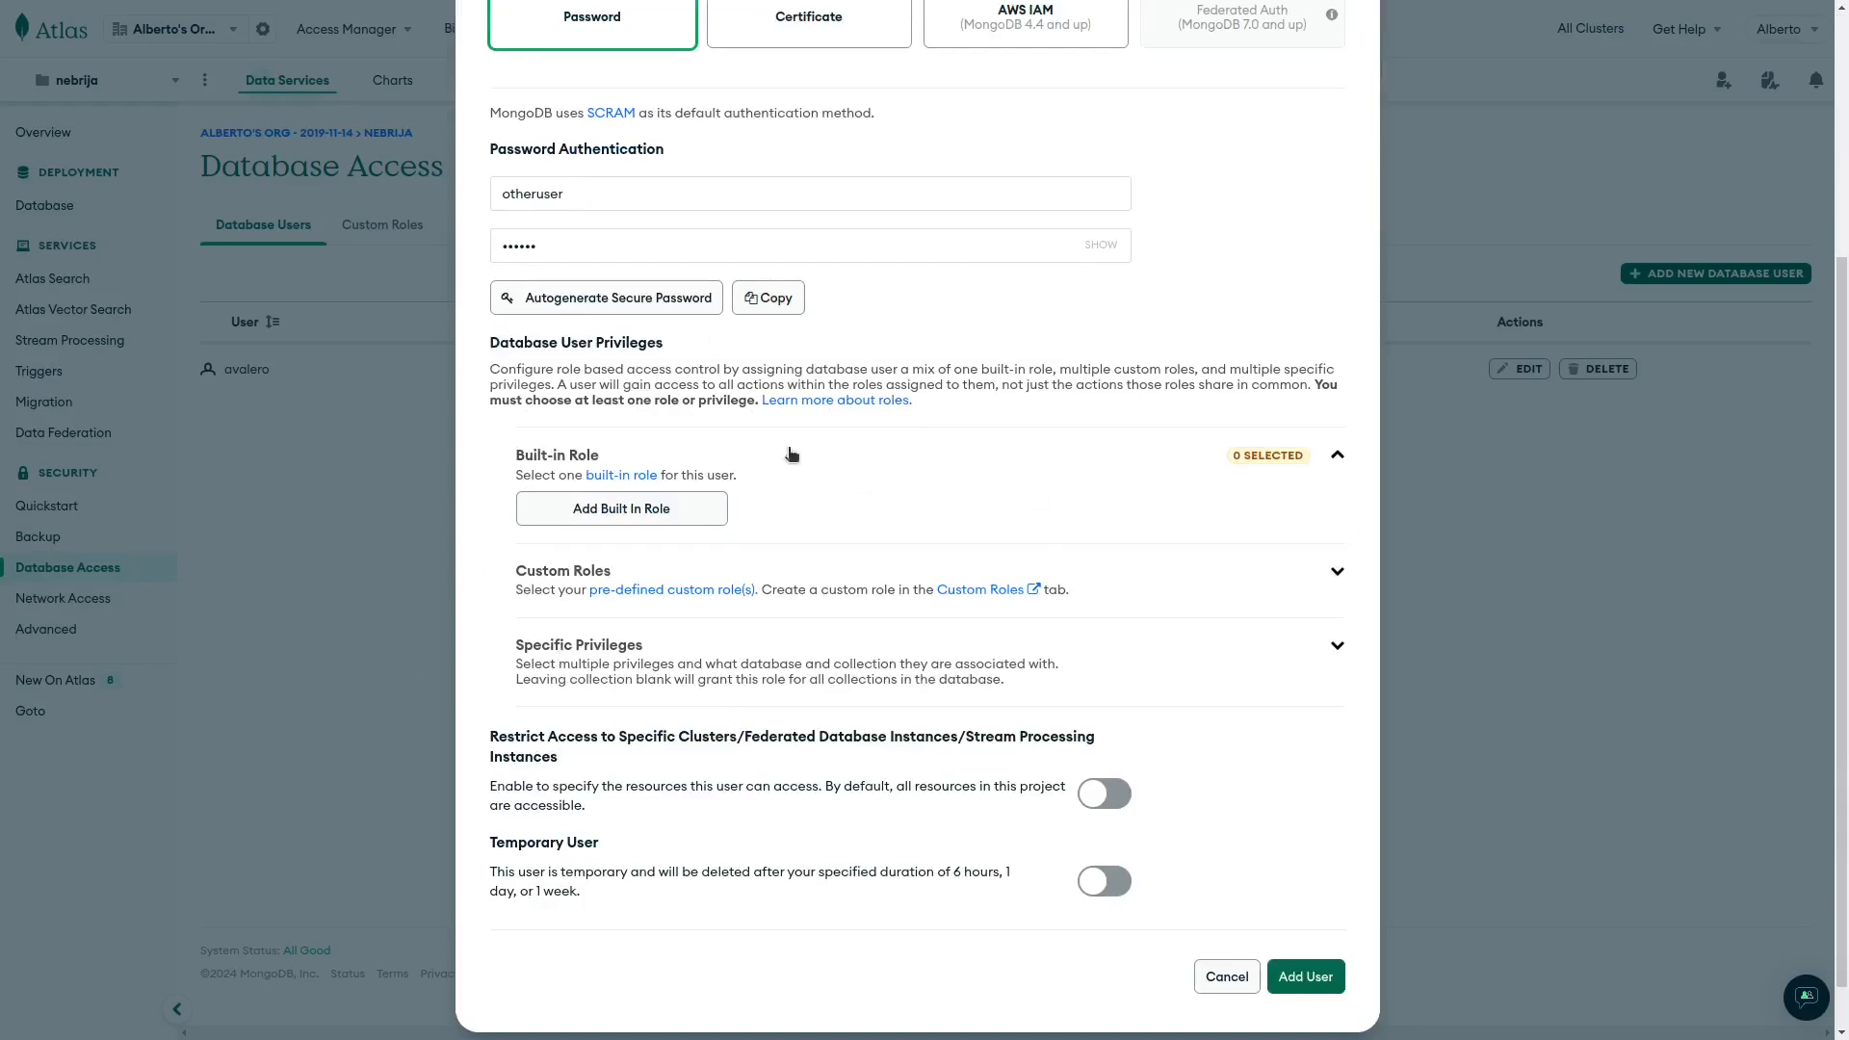
left_click(594, 510)
left_click(621, 510)
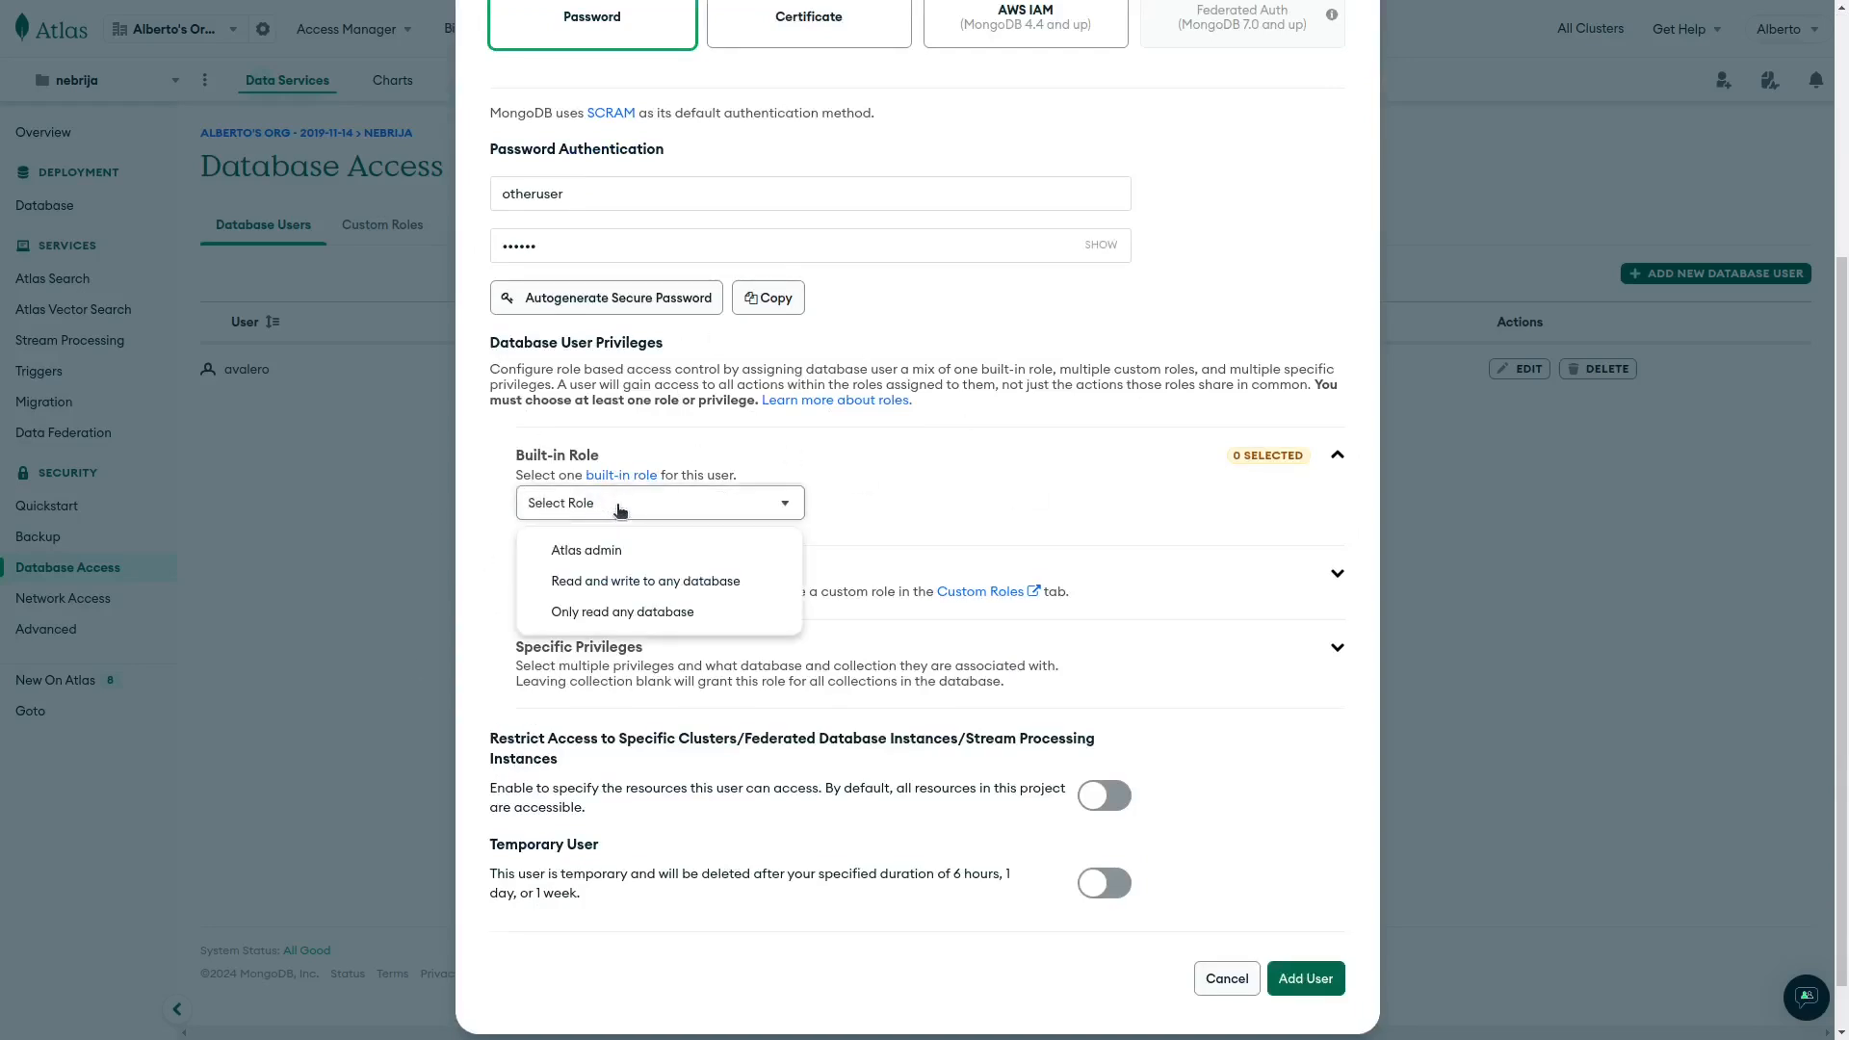
left_click(604, 557)
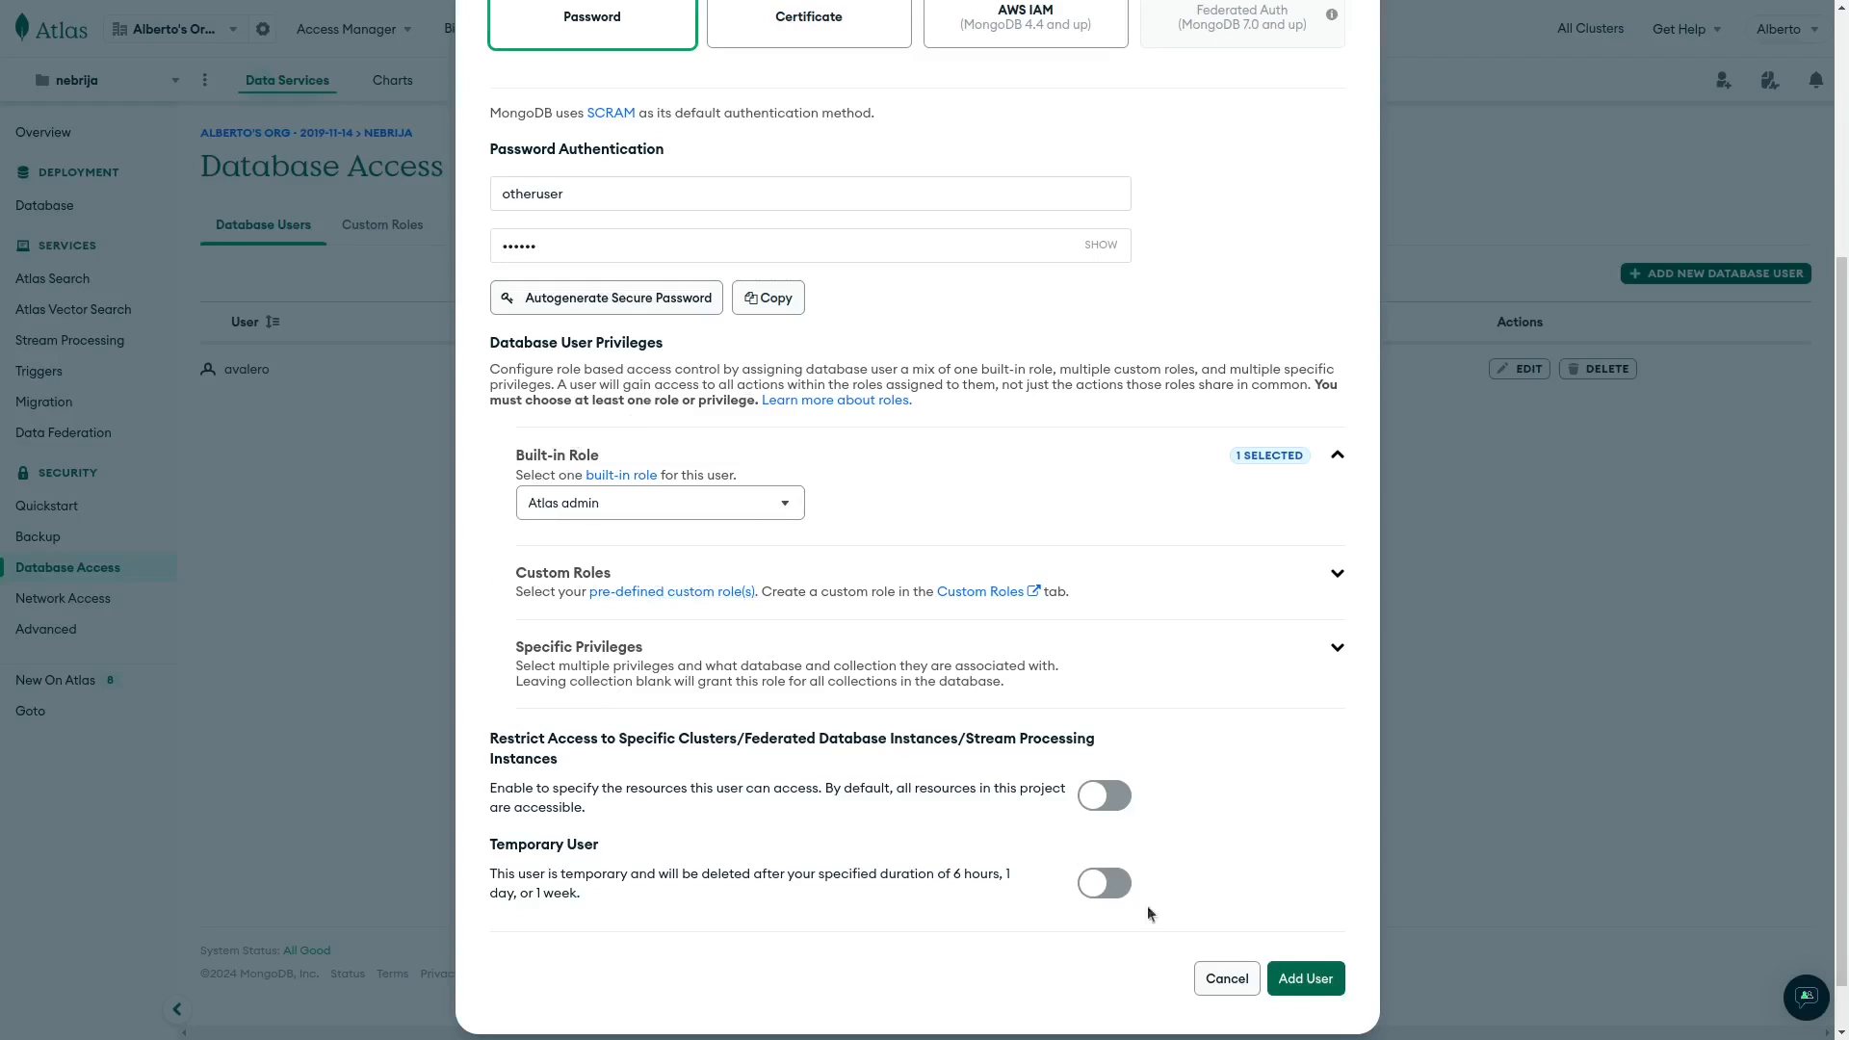
left_click(1312, 980)
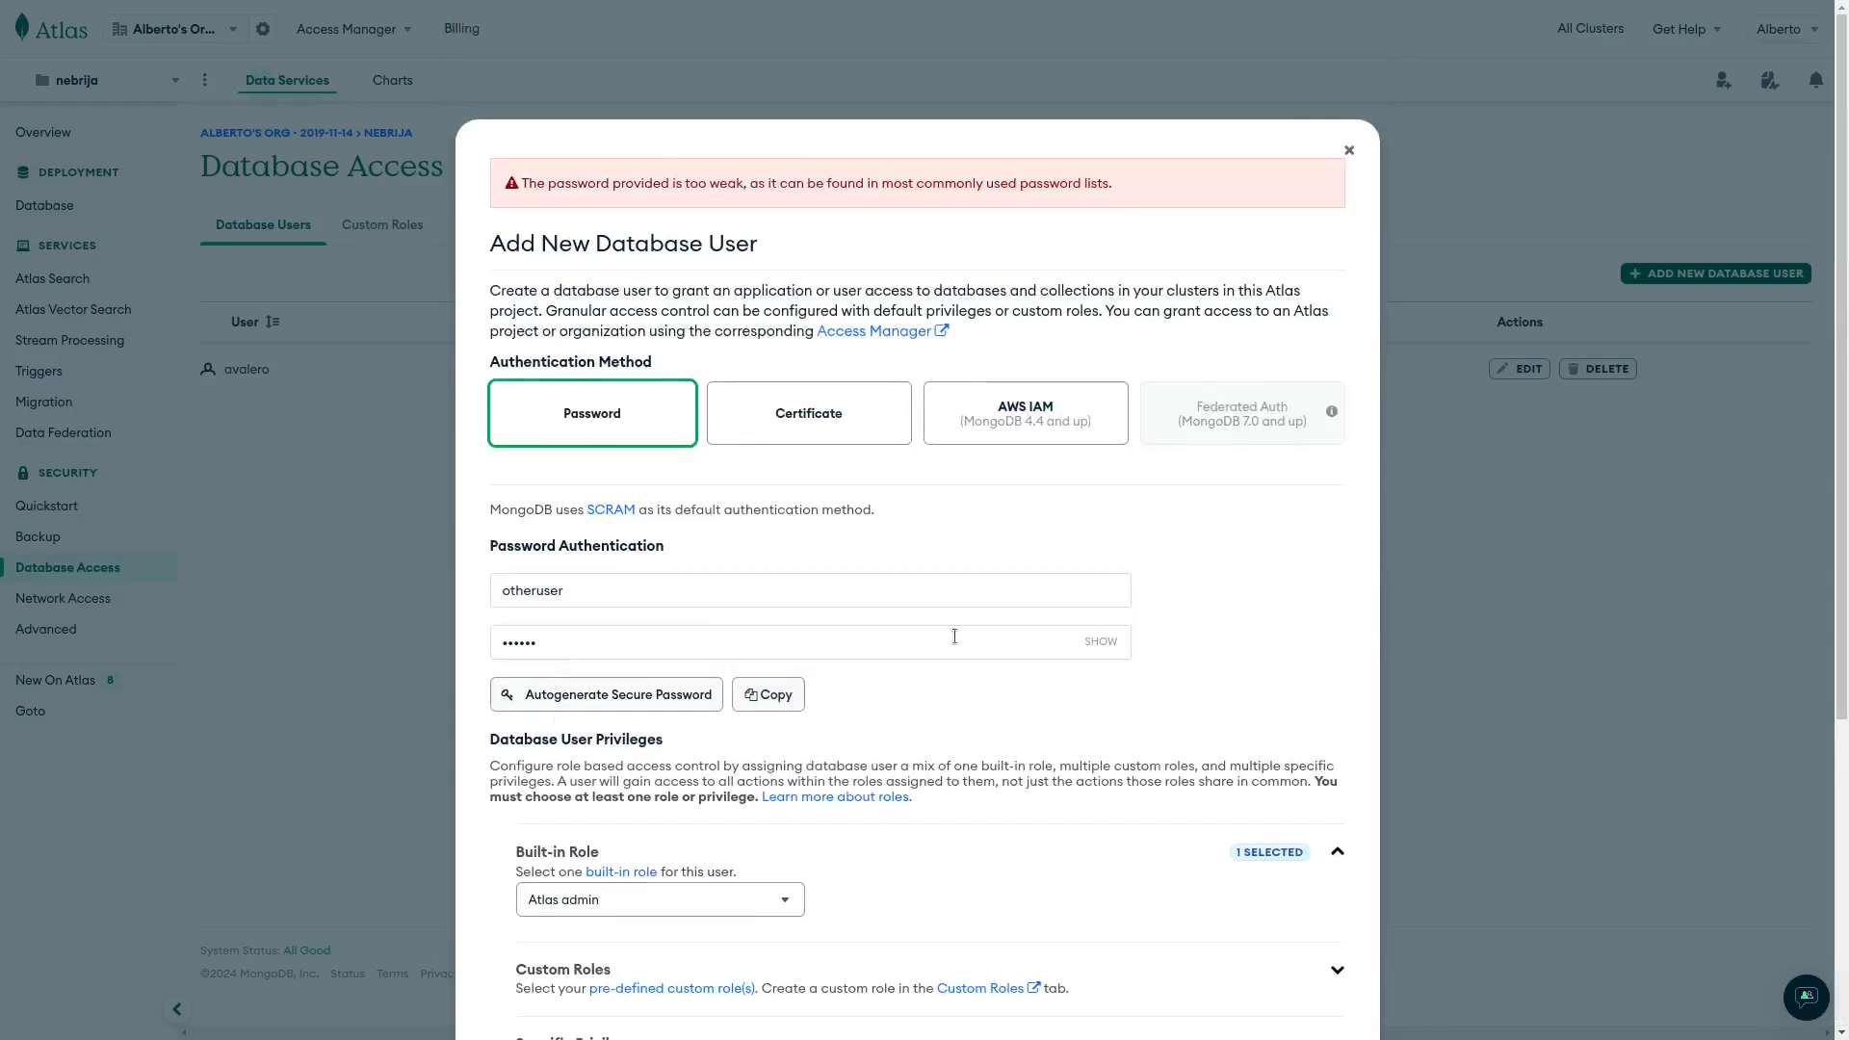
Replace the rejected password with a stronger one and create the user.
left_click(1101, 641)
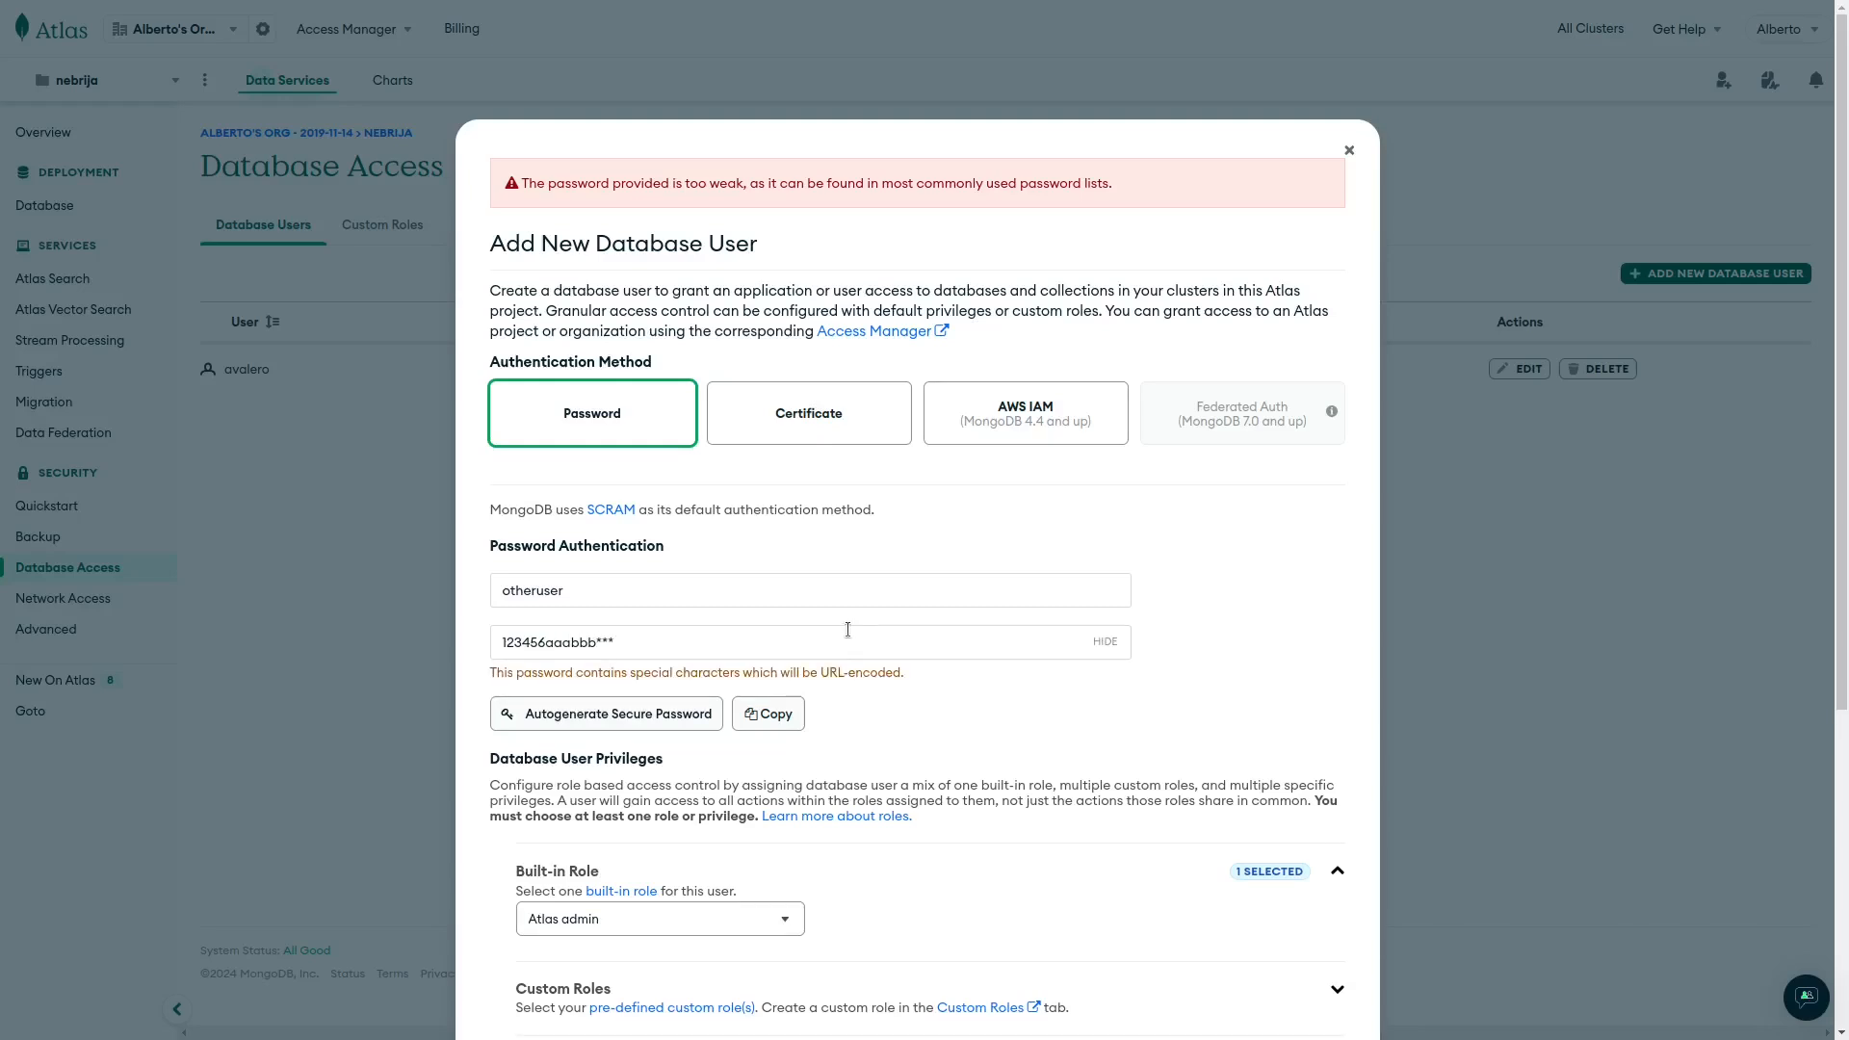
scroll(1234, 609, "down", 3)
left_click(1304, 1033)
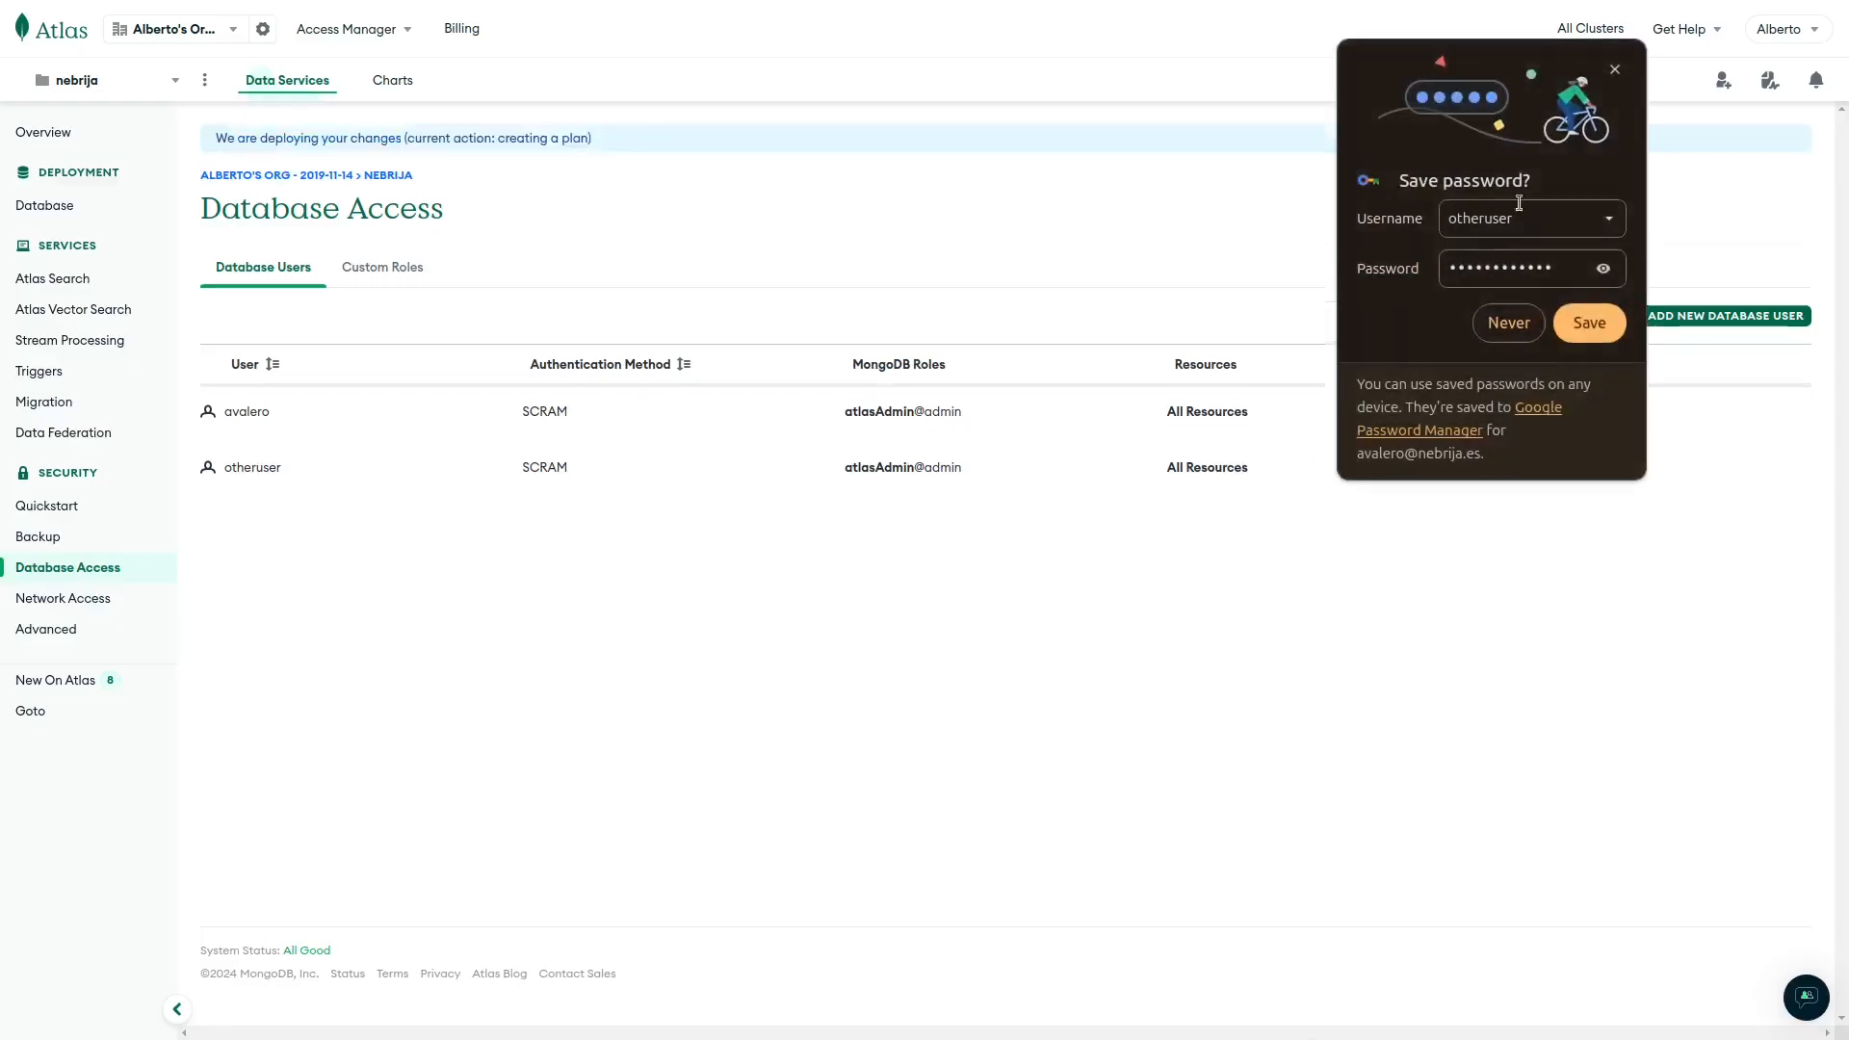
left_click(1617, 69)
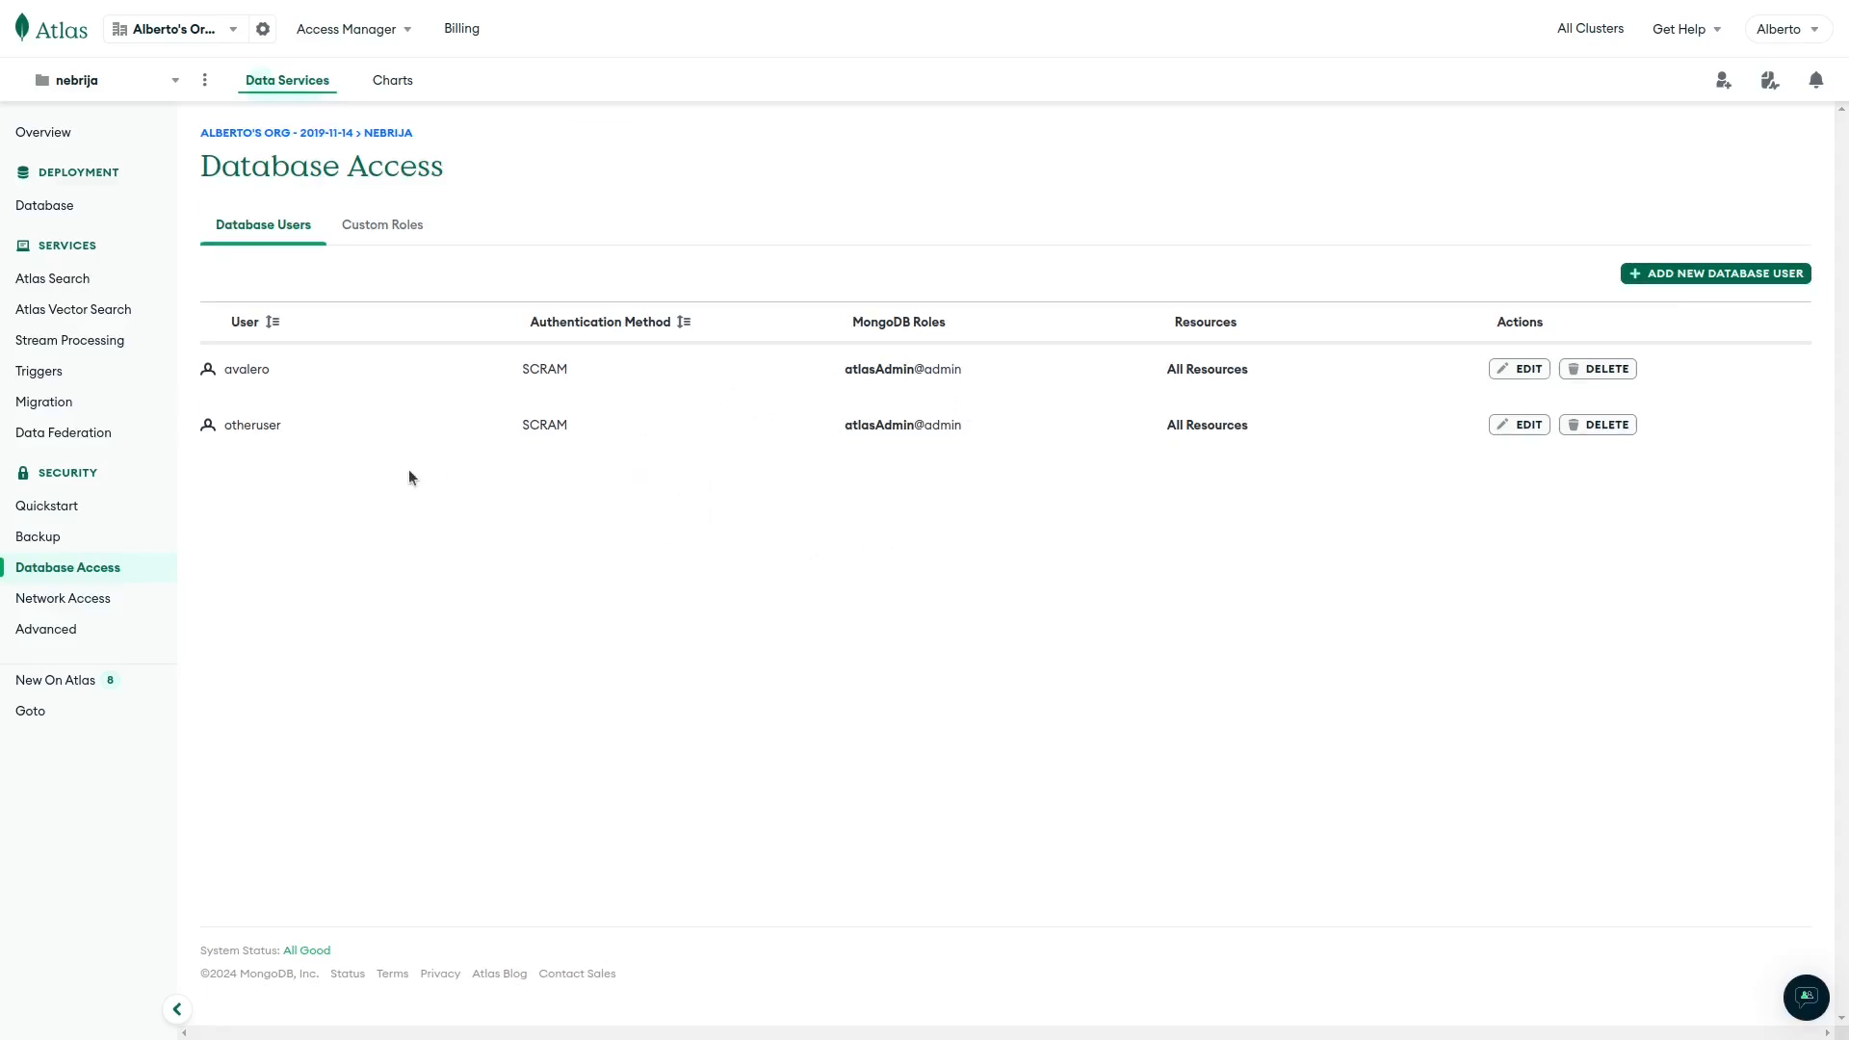
Show Nebrija-Cluster's Node.js driver connection string and copy it to the clipboard.
left_click(62, 208)
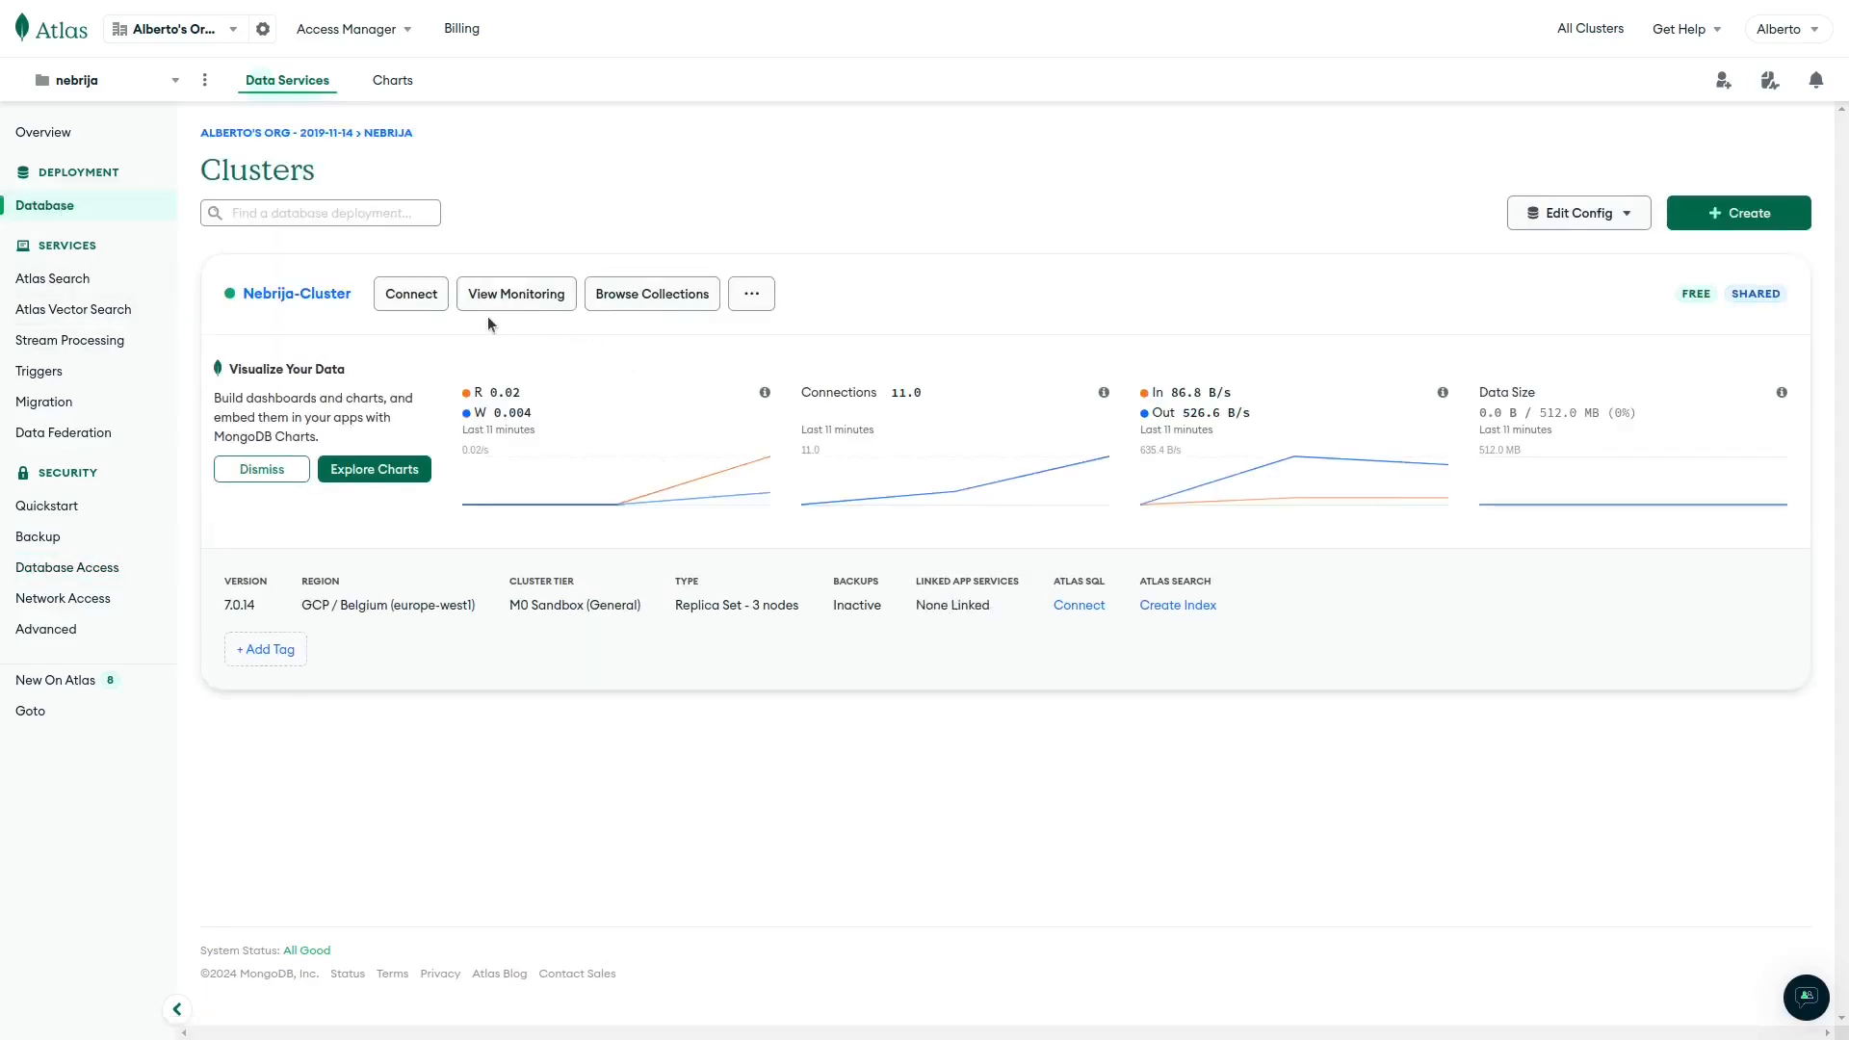
left_click(430, 308)
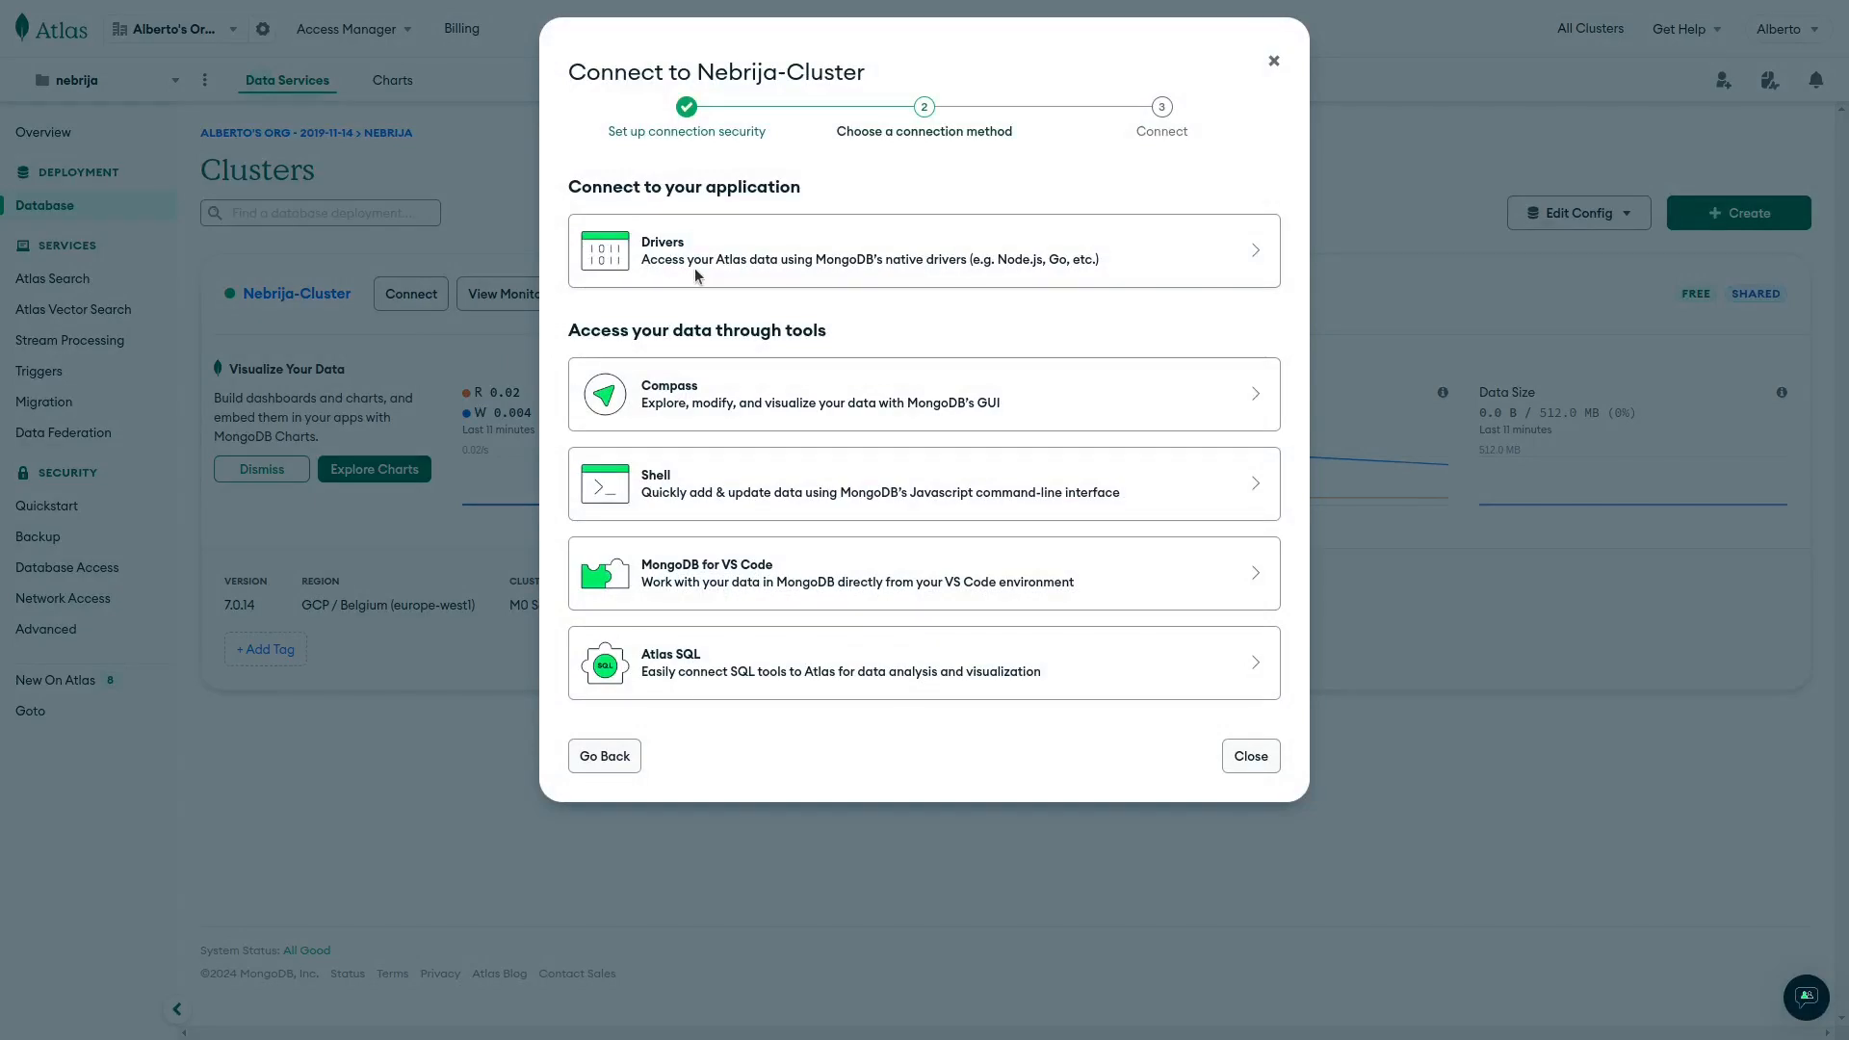
left_click(686, 276)
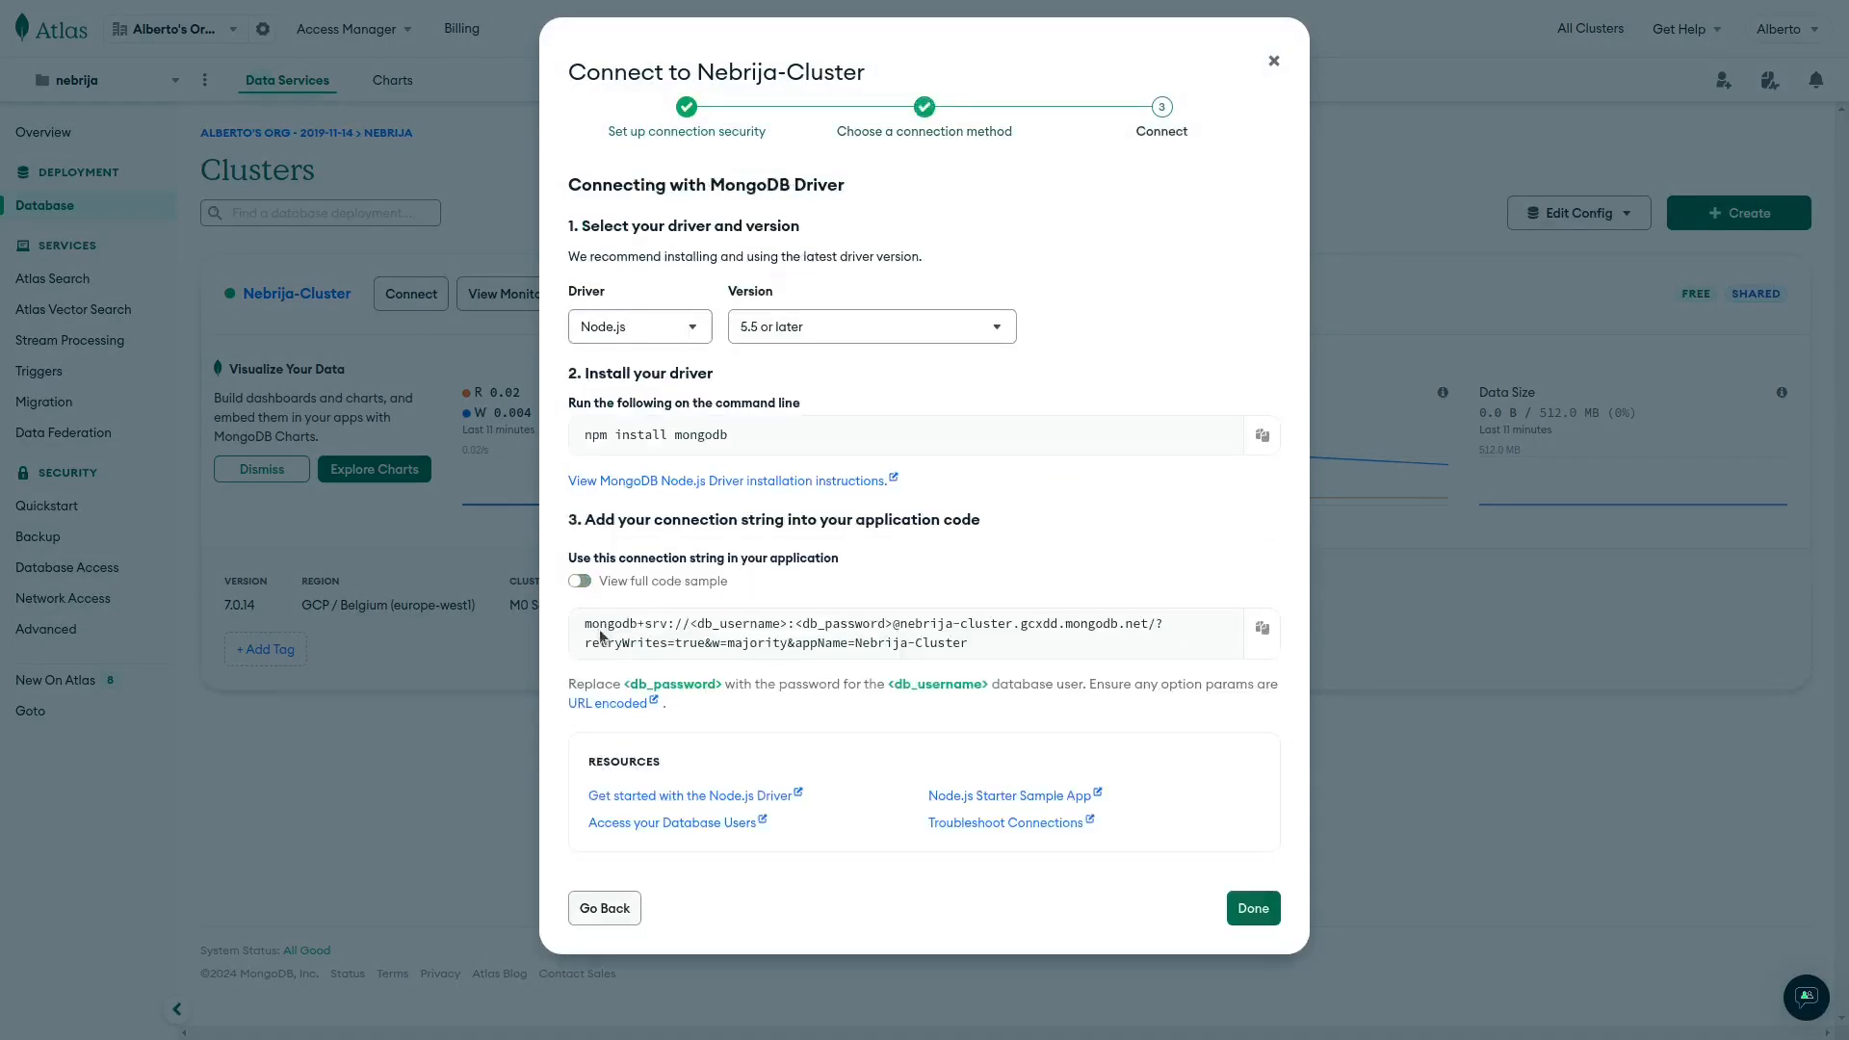
left_click_drag(587, 623, 773, 645)
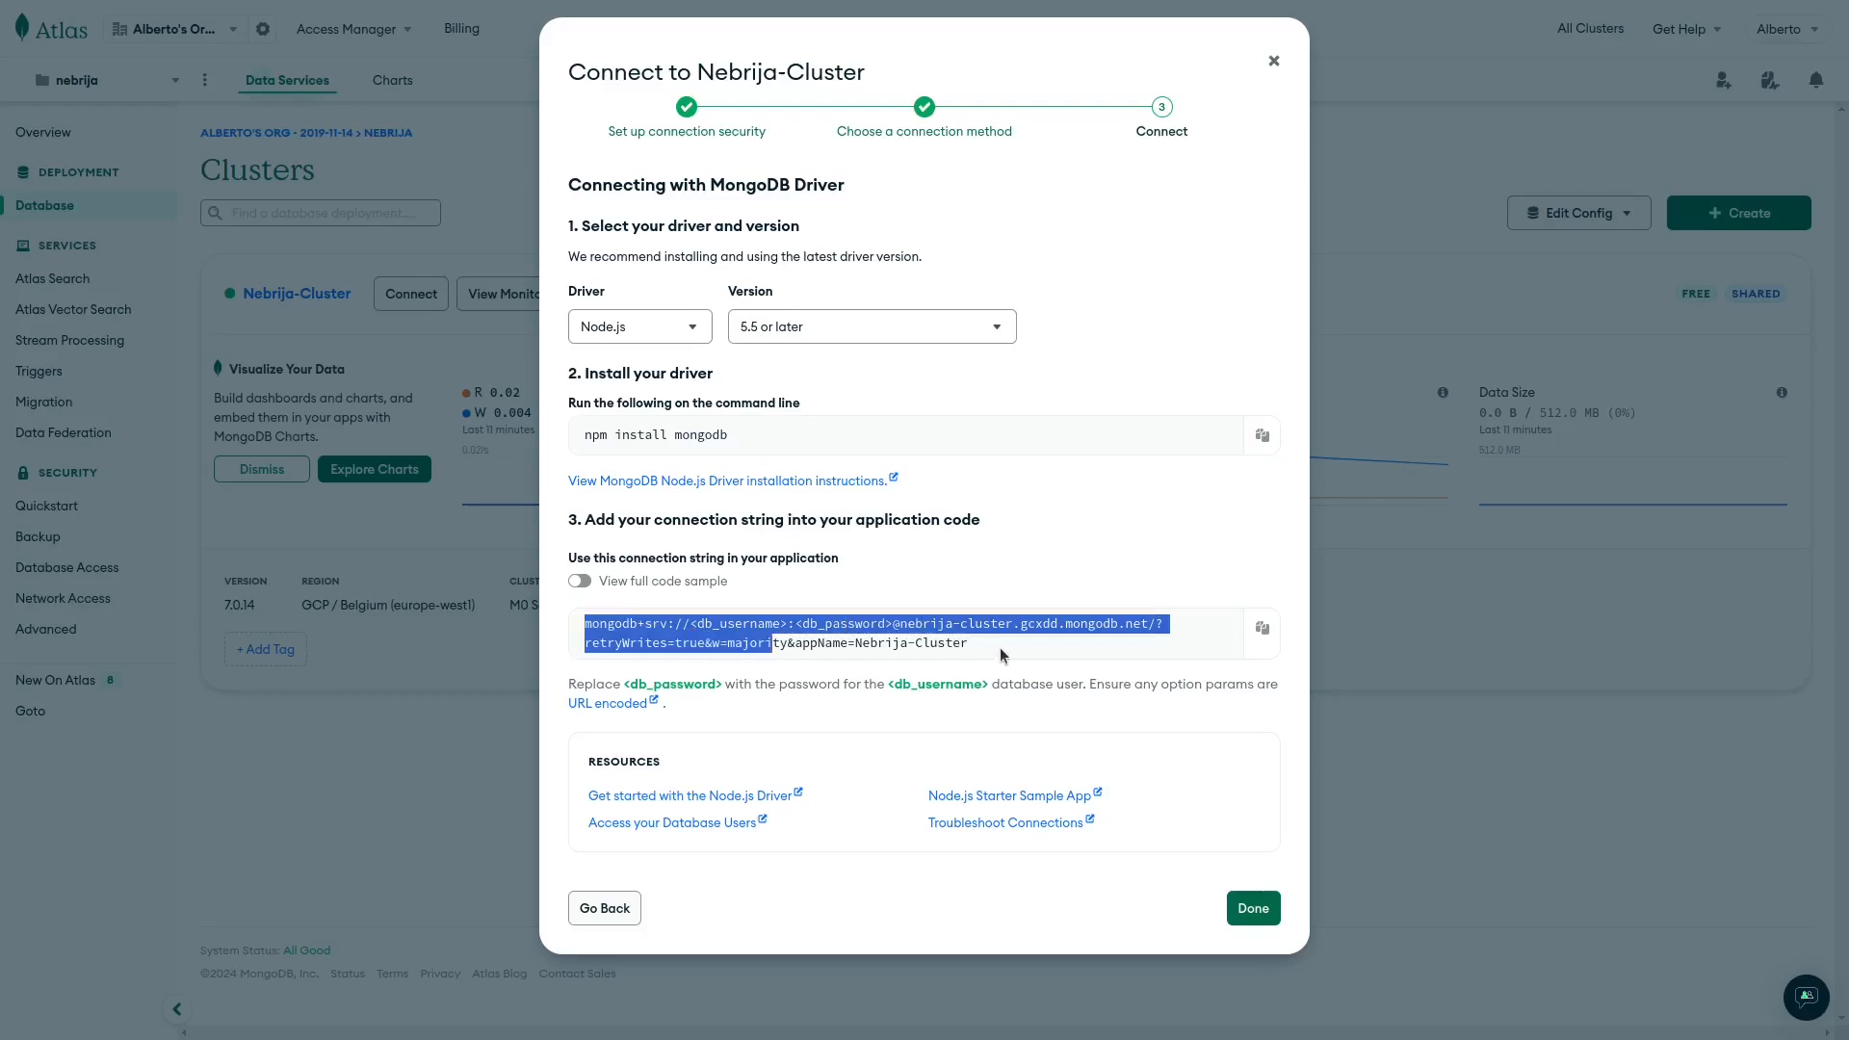
left_click(1262, 628)
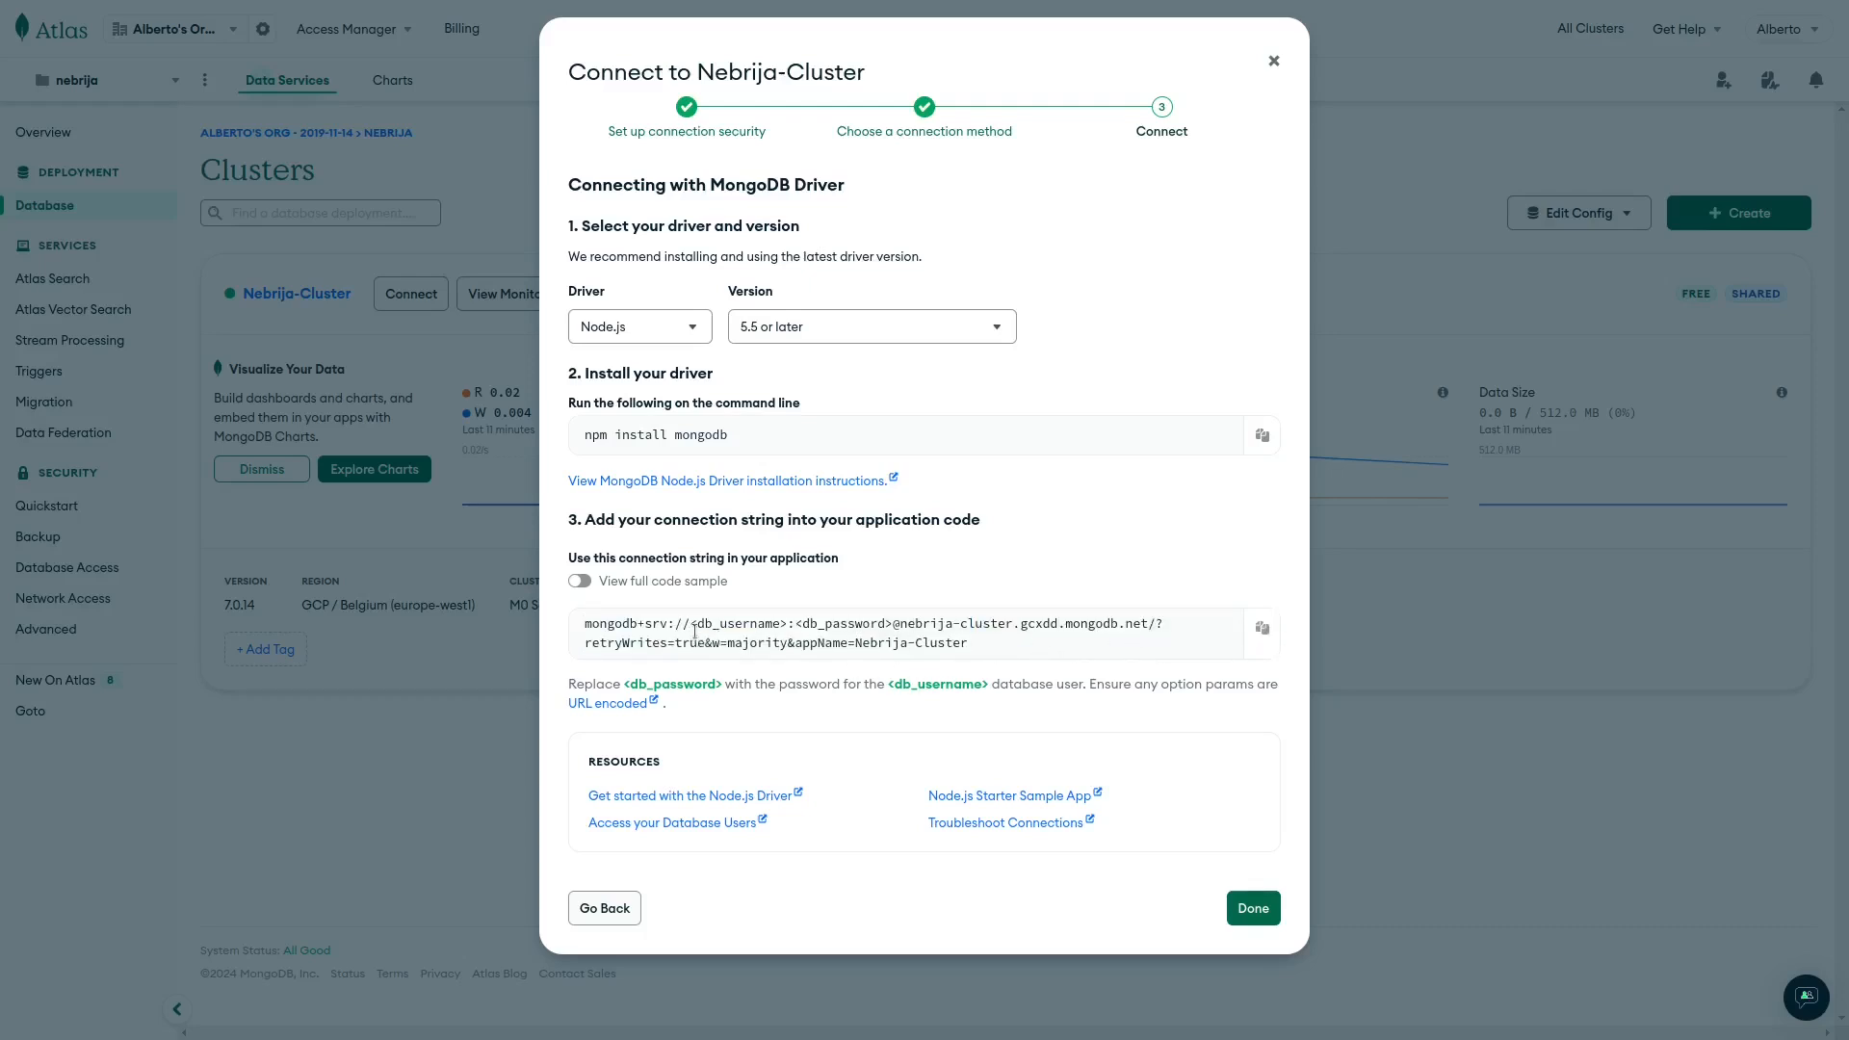
Highlight the <db_username> placeholder within the connection string.
left_click_drag(691, 624, 895, 626)
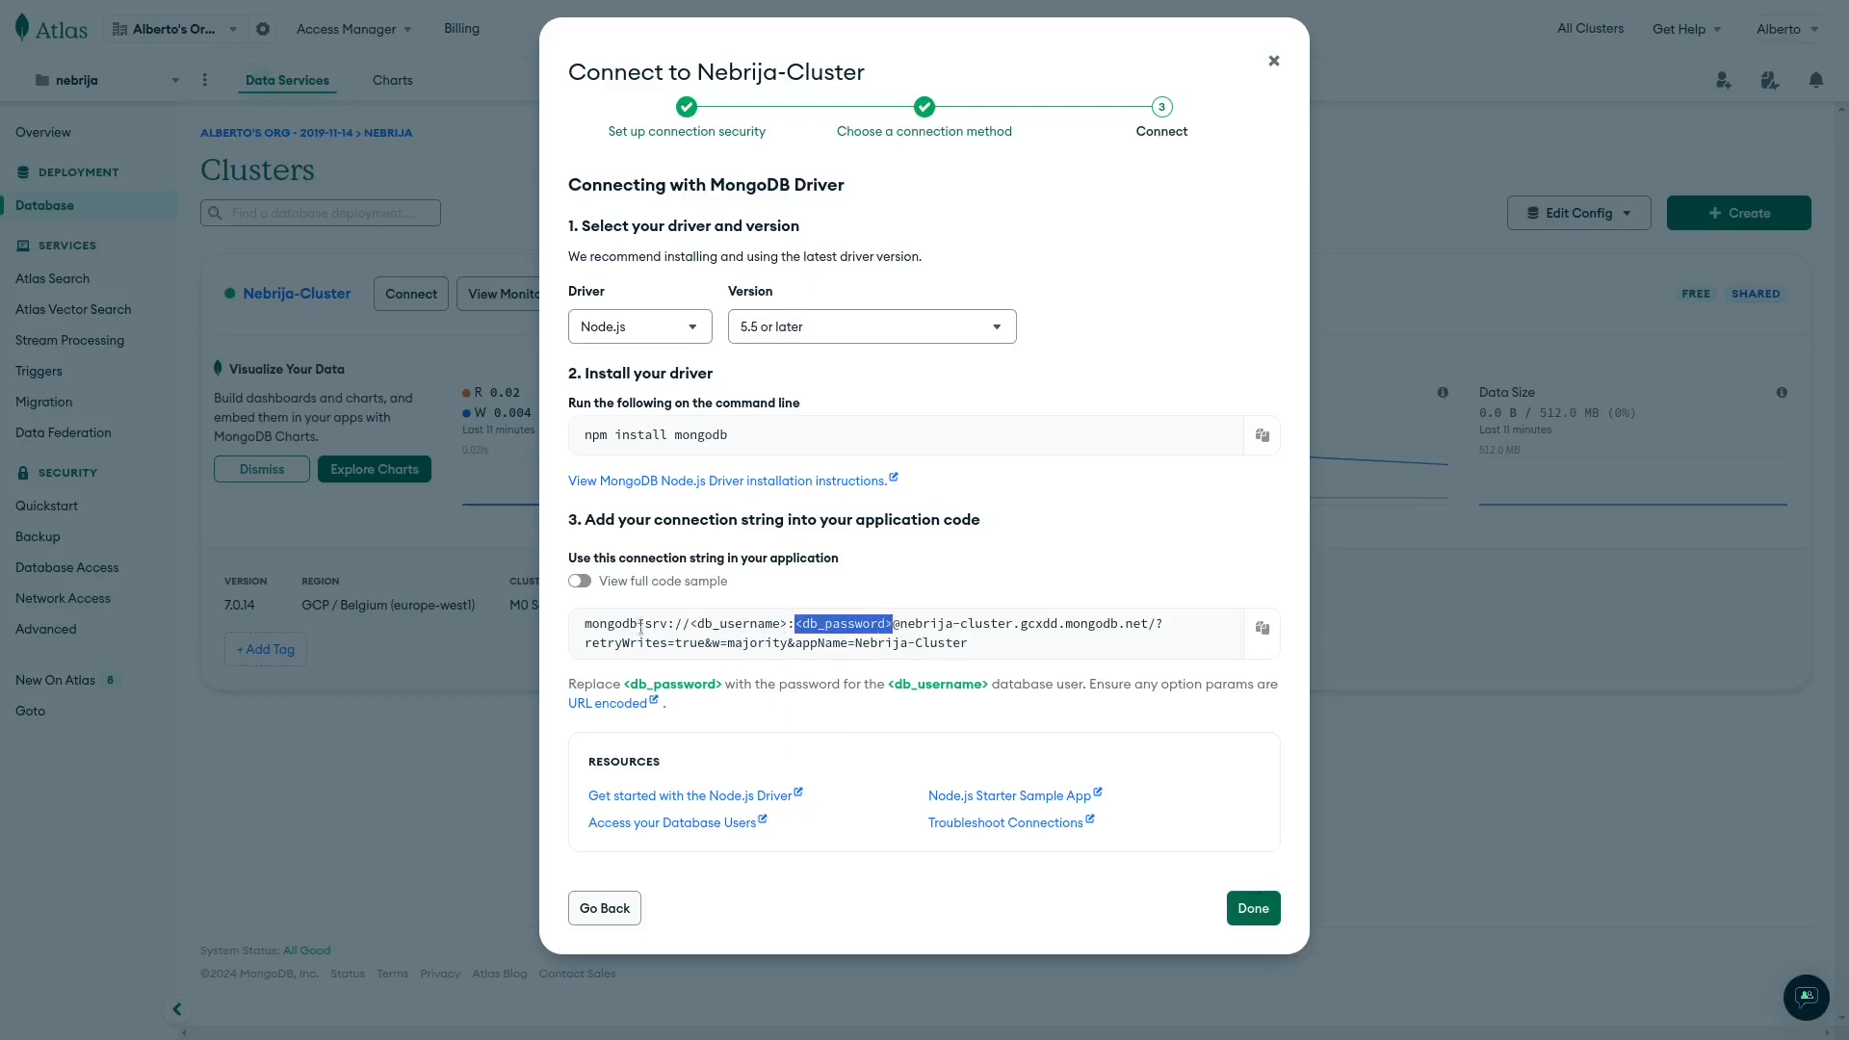
left_click_drag(584, 623, 1057, 658)
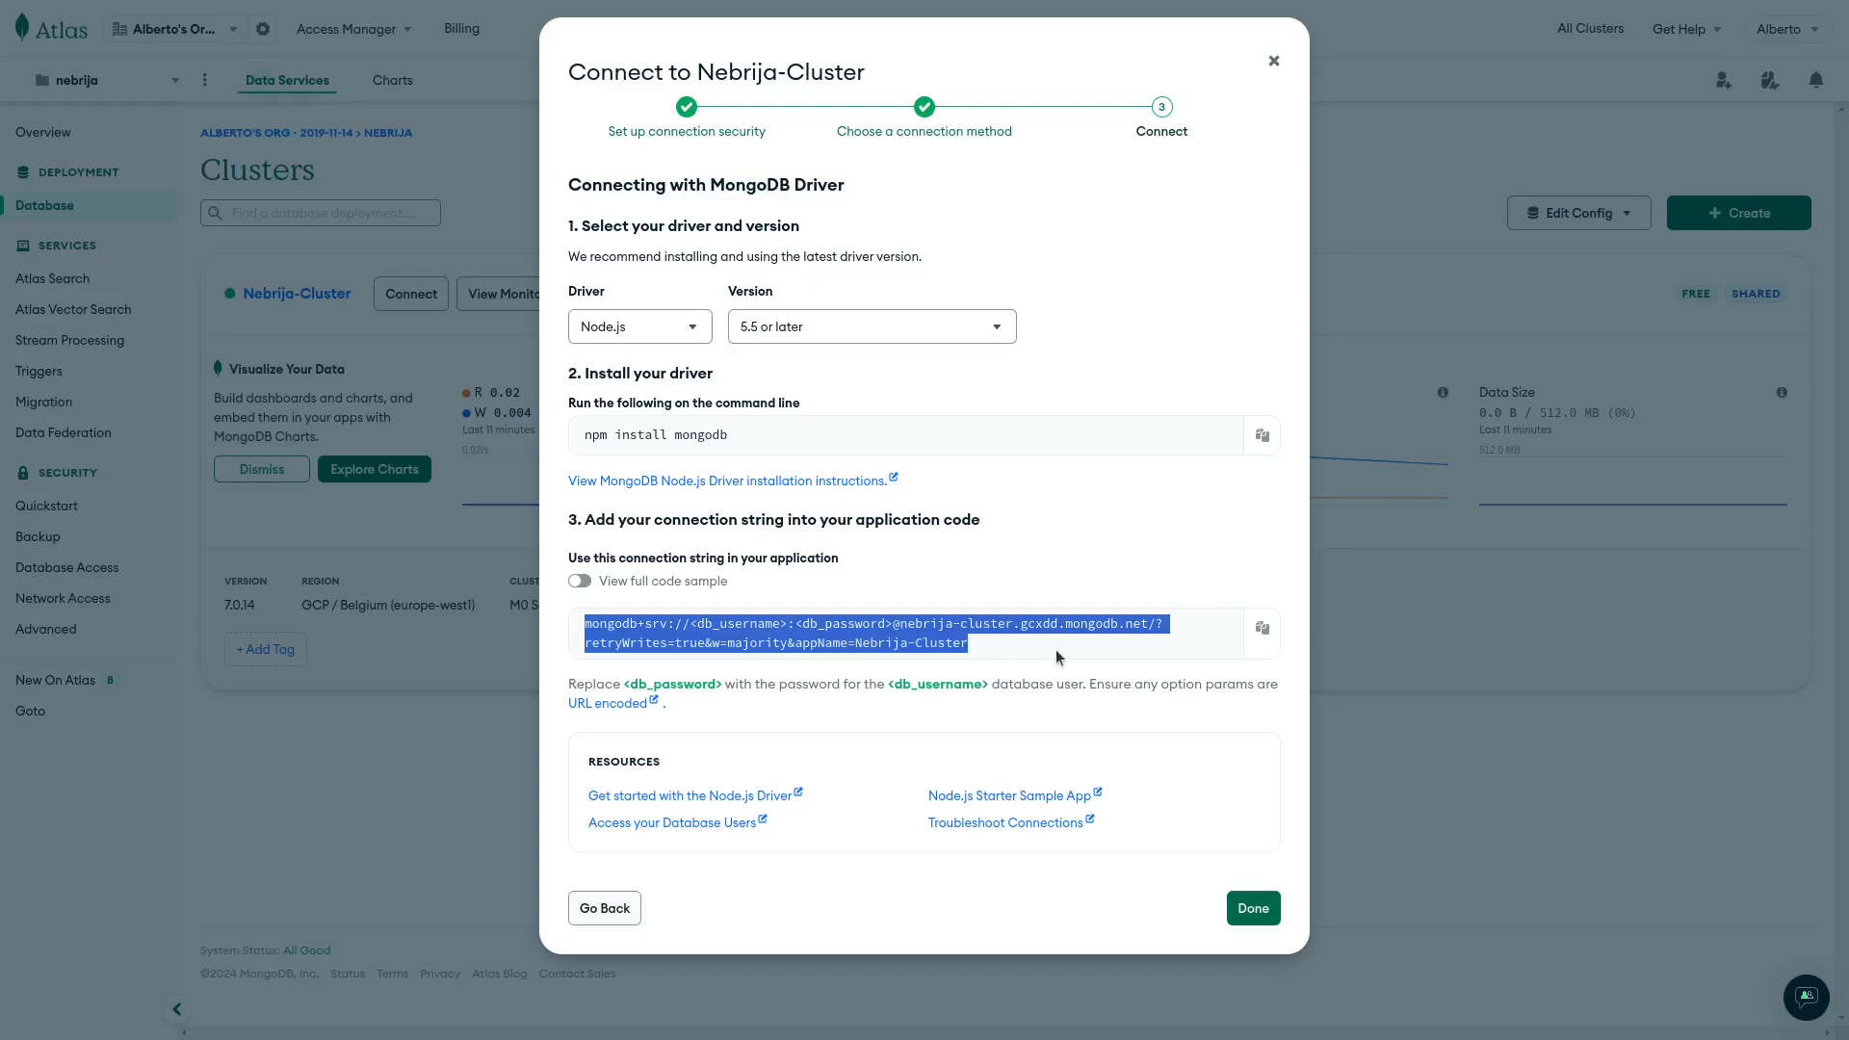
left_click(710, 626)
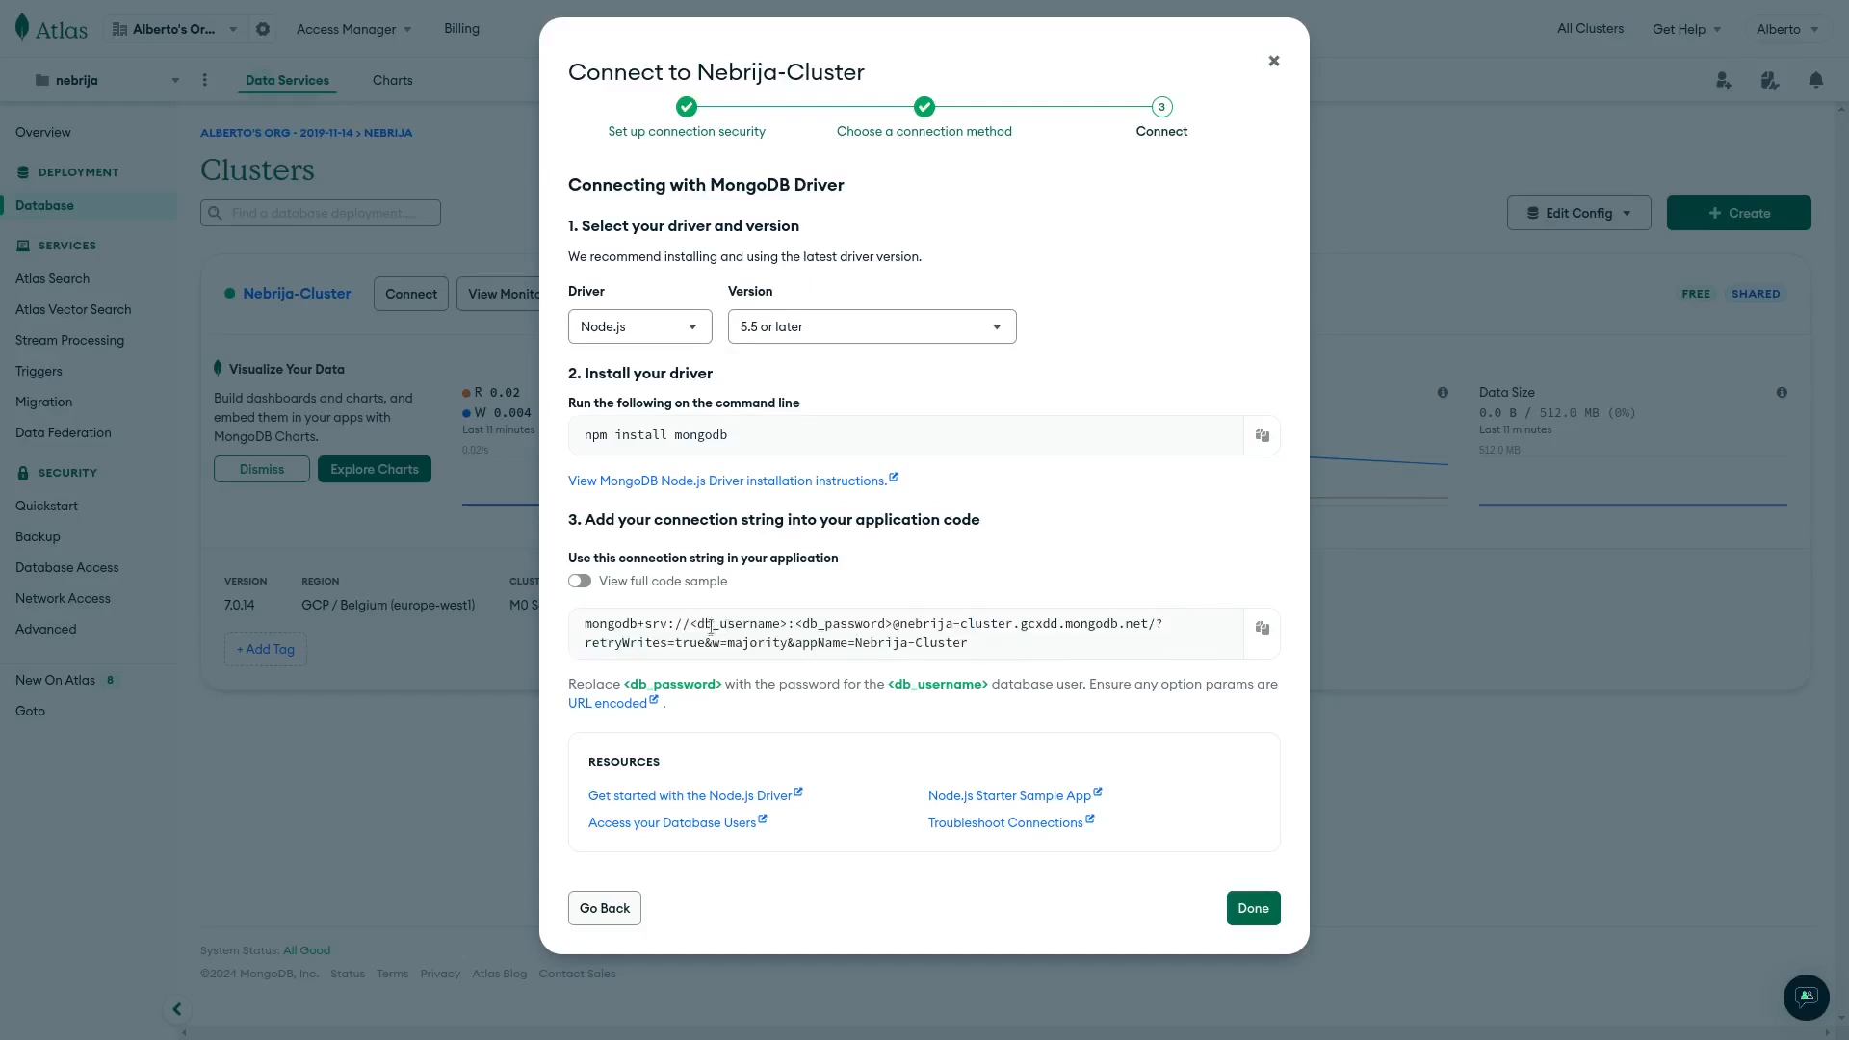
left_click_drag(689, 623, 901, 623)
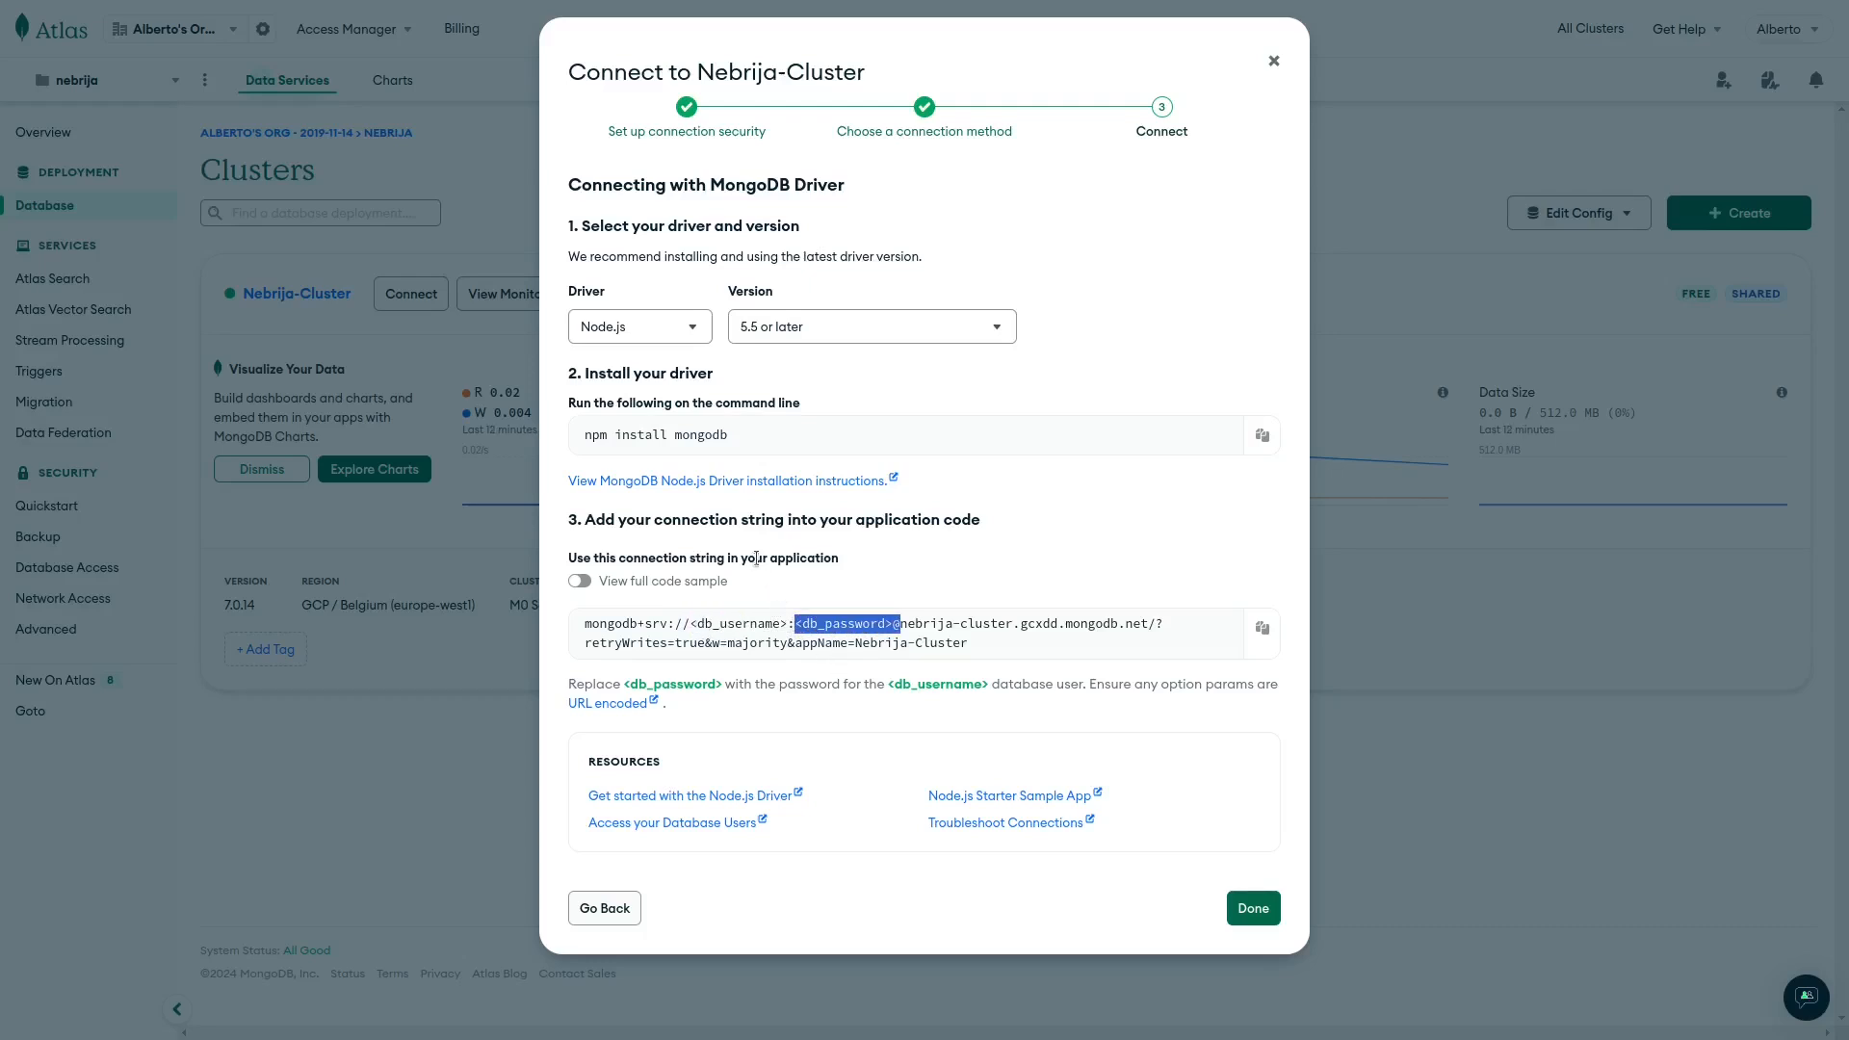